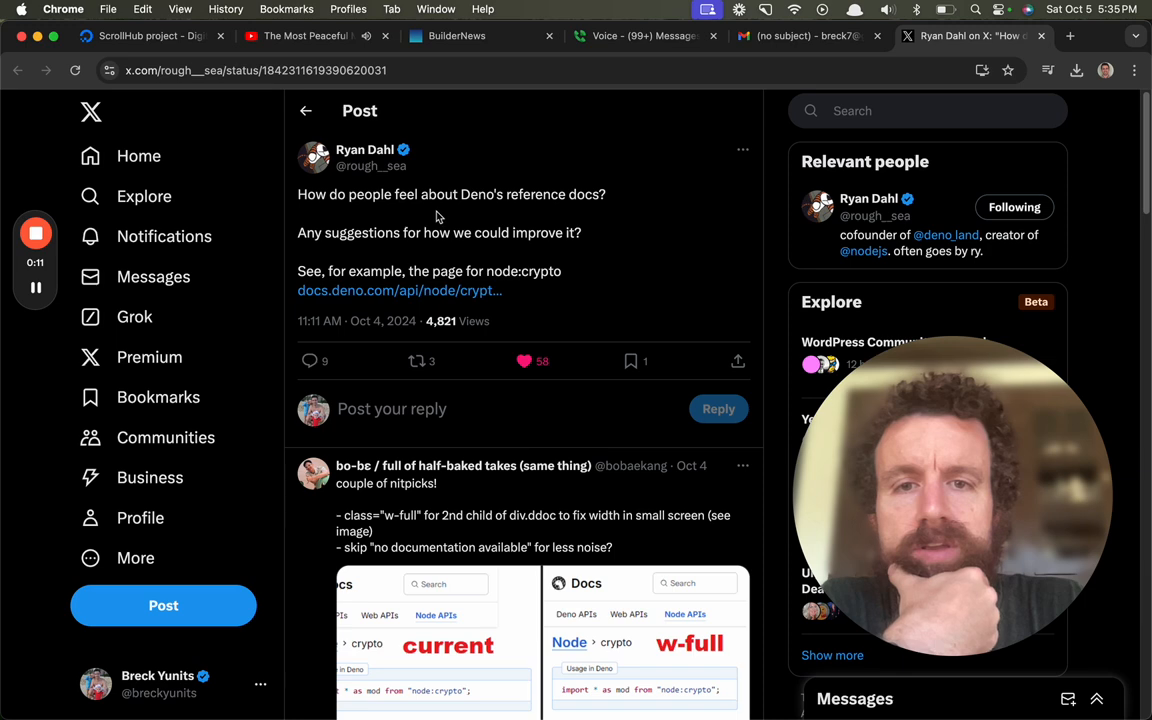
Follow the post's docs.deno.com/api/node/crypto link and skim the reference page.
click(337, 293)
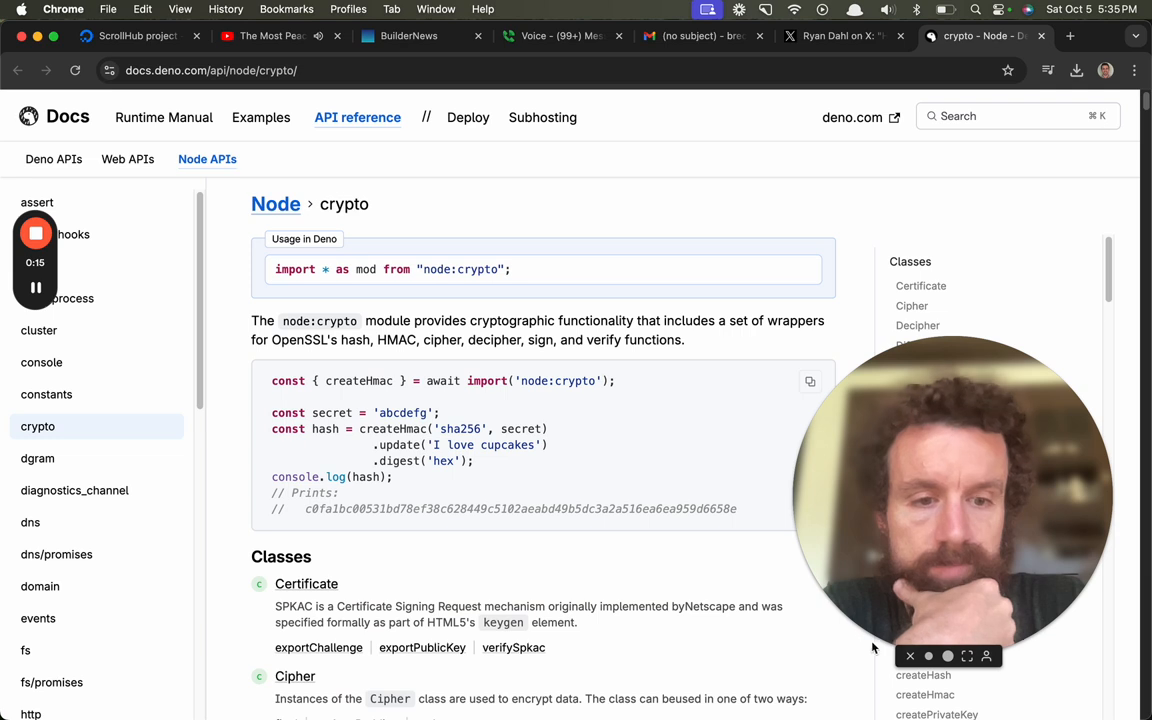
click(928, 656)
mouse_move(963, 520)
mouse_down()
mouse_move(473, 605)
mouse_move(1055, 615)
mouse_up()
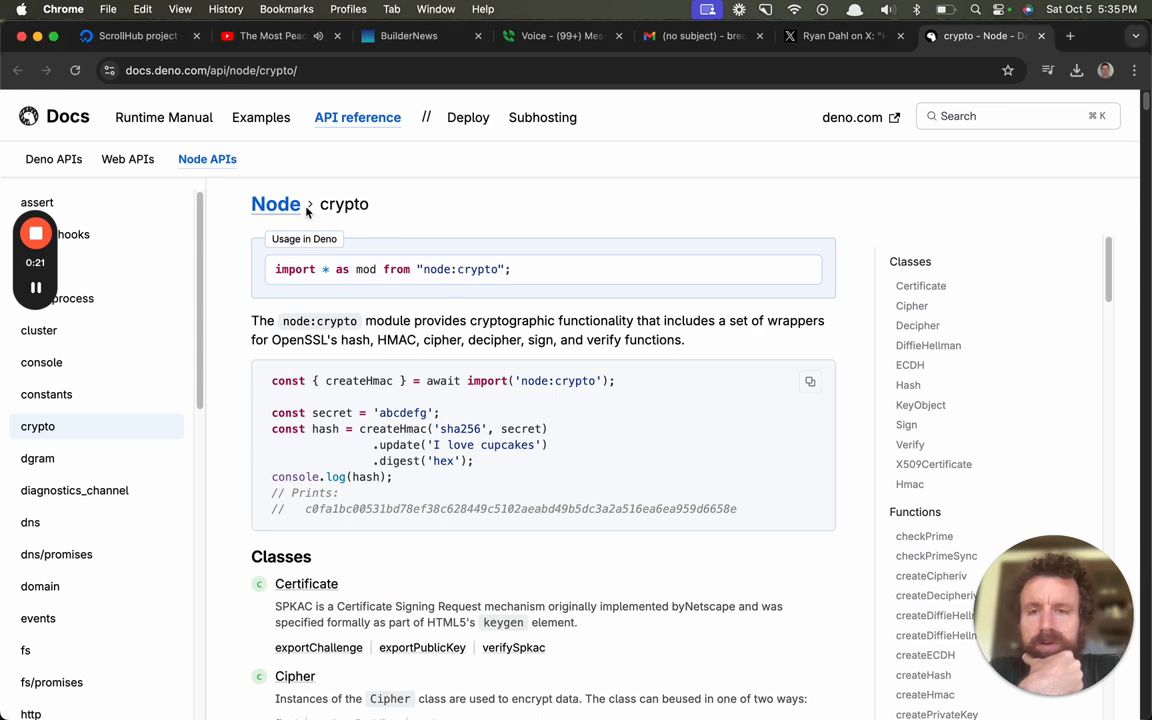
scroll(320, 240, down, 1)
mouse_move(543, 259)
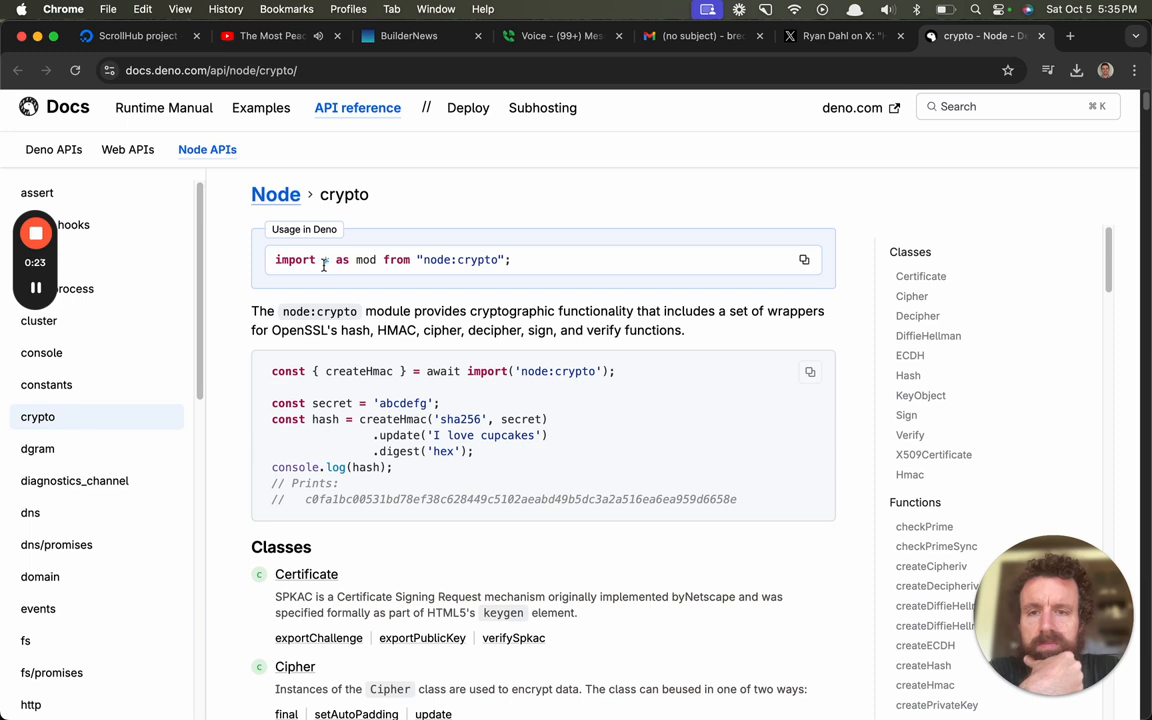
scroll(473, 283, down, 1)
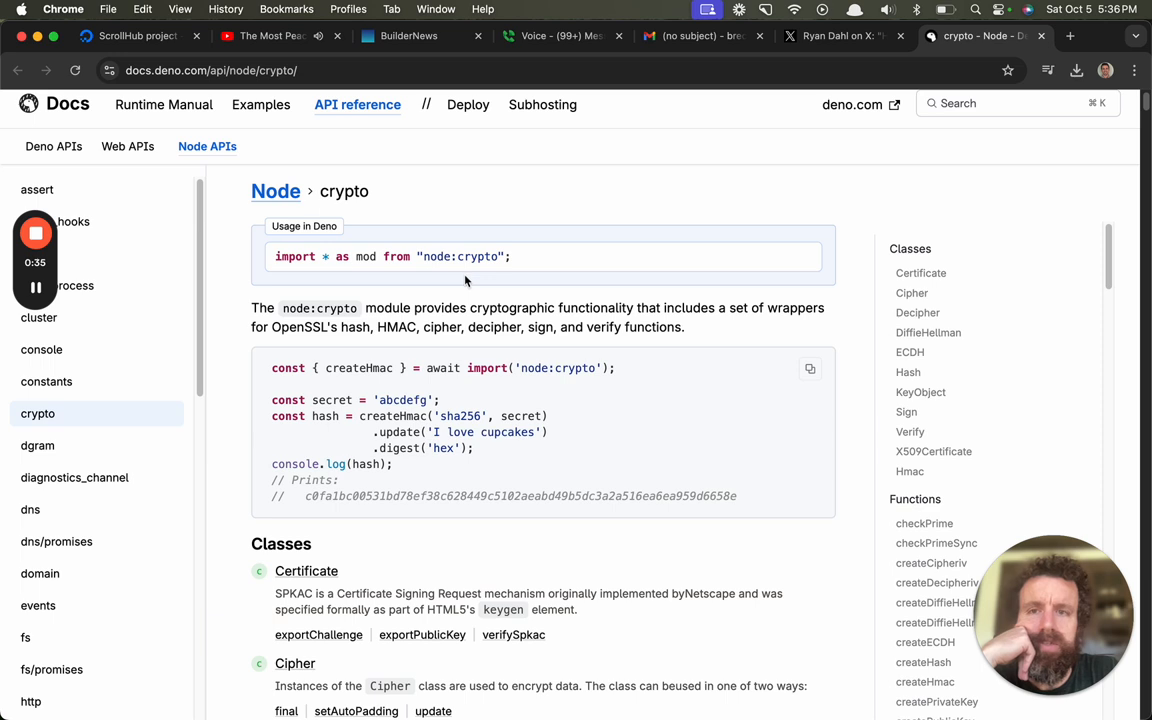
Go to hub.scroll.pub in a new tab and create the simpleimport folder.
click(1069, 36)
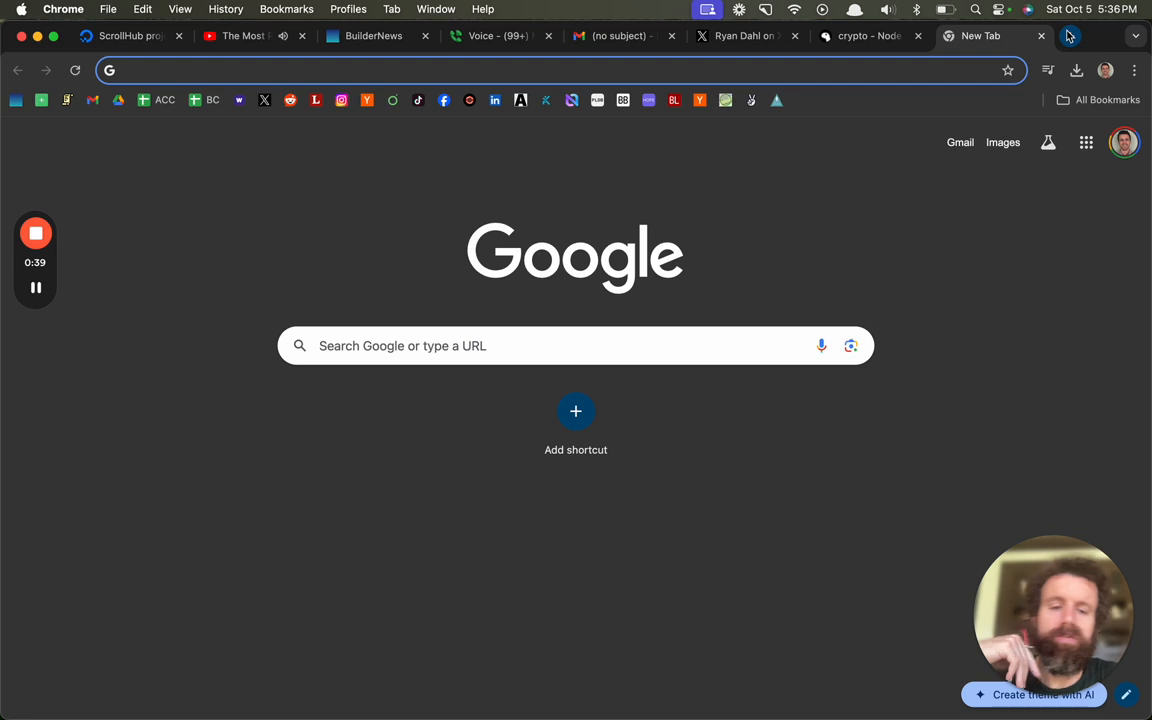
text(hub.scroll.pub)
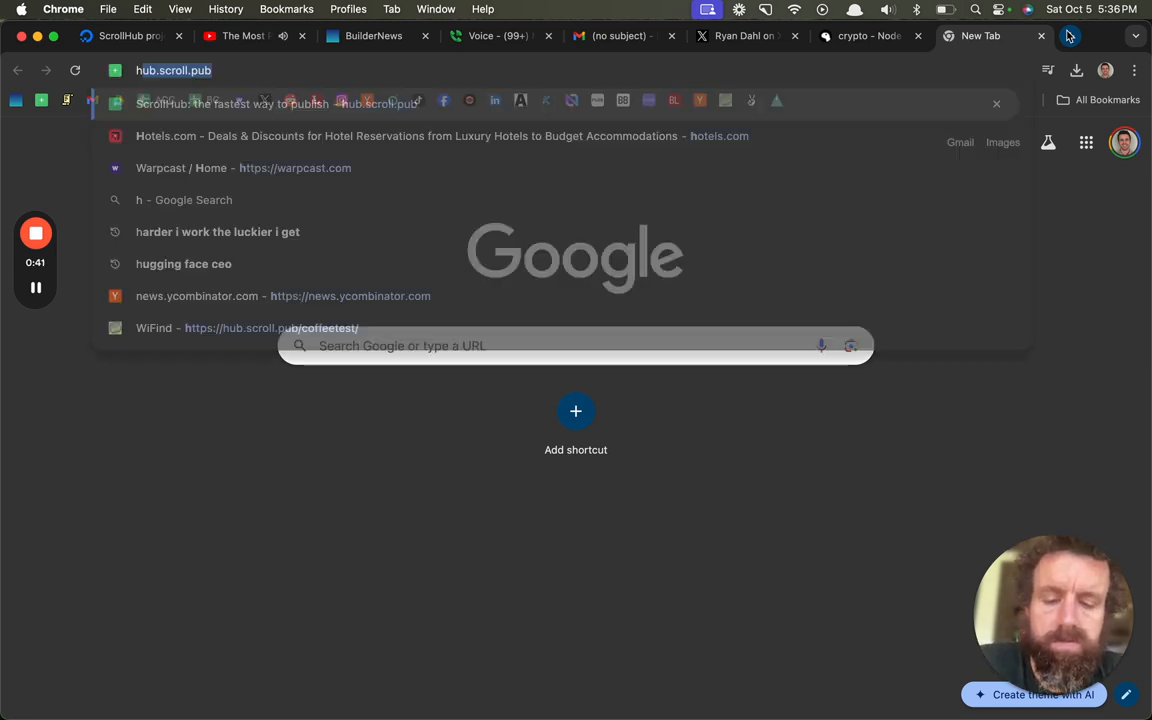
key(Return)
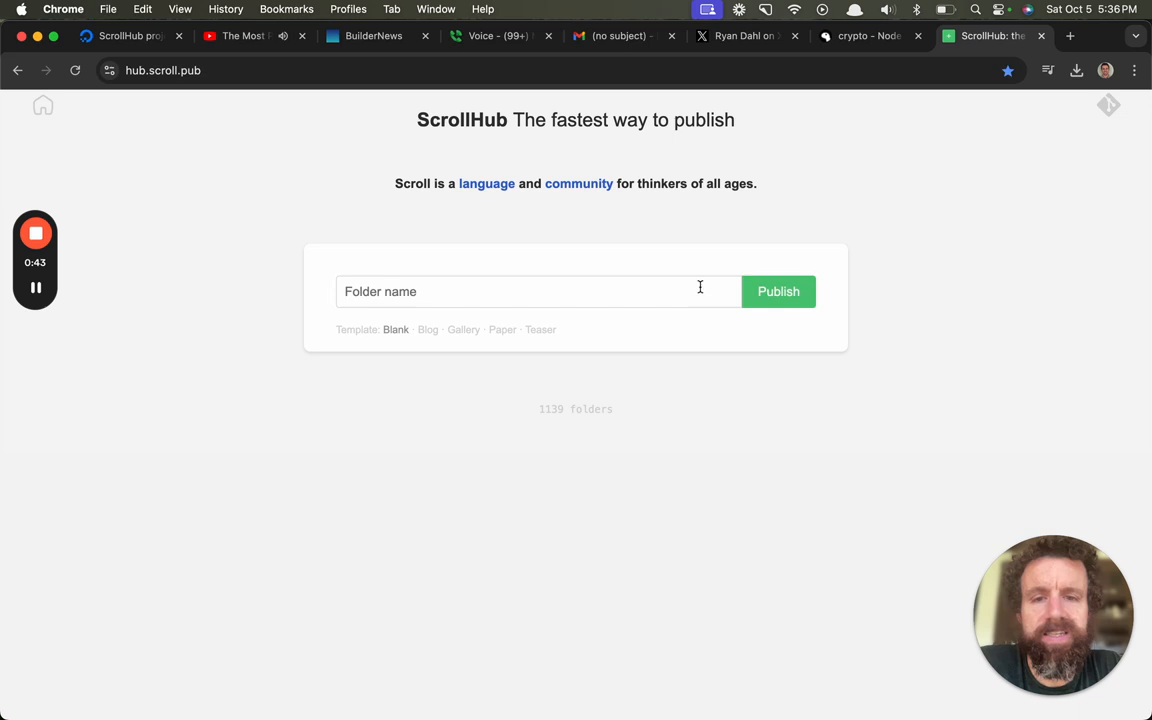
click(699, 290)
text(sim)
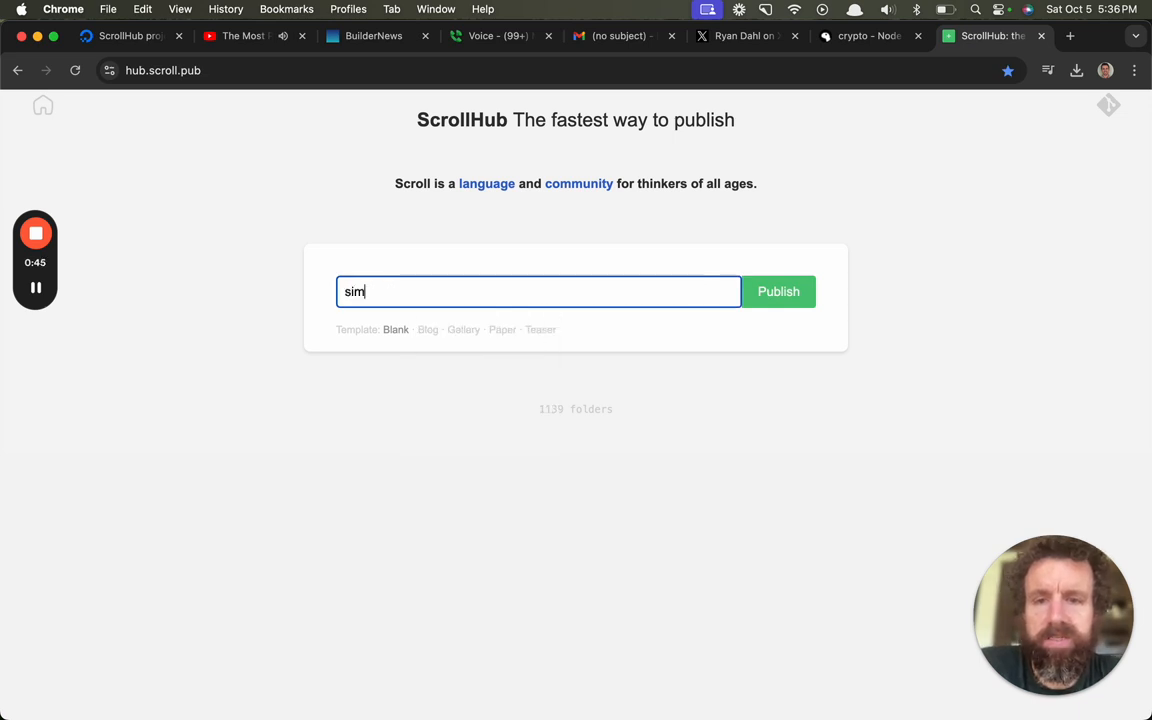
text(ple import)
key(Return)
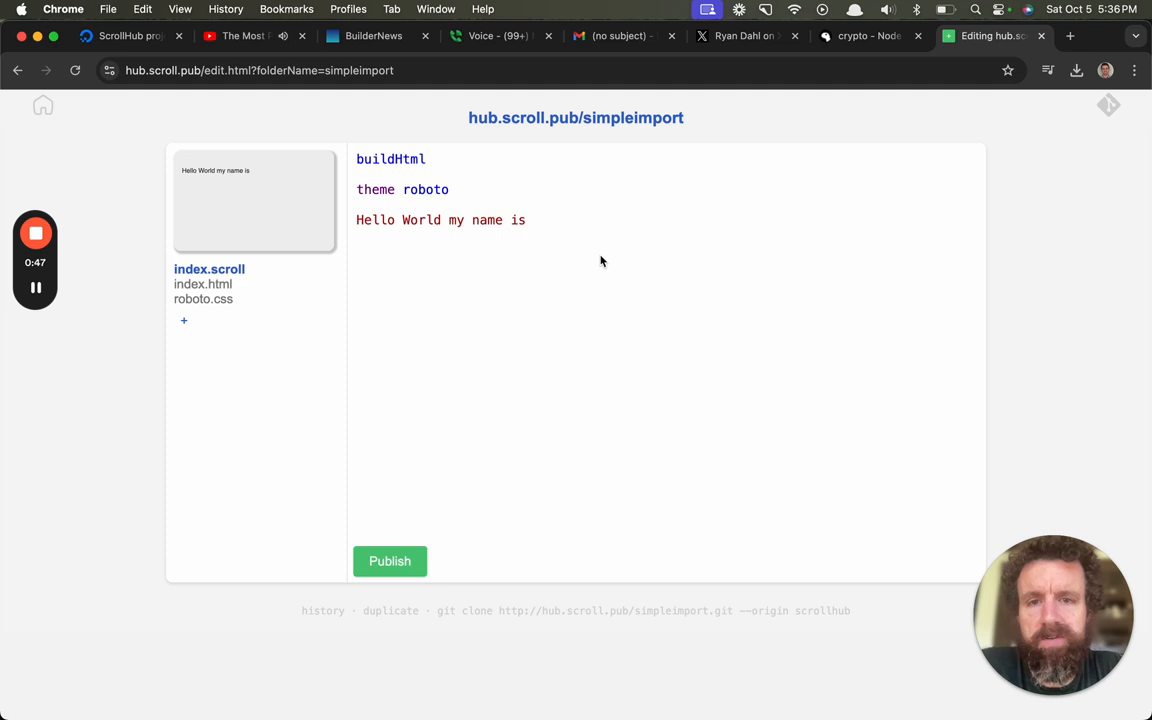
Add a ryan.scroll file to the folder and write 'Hello world!!!' in it.
click(184, 321)
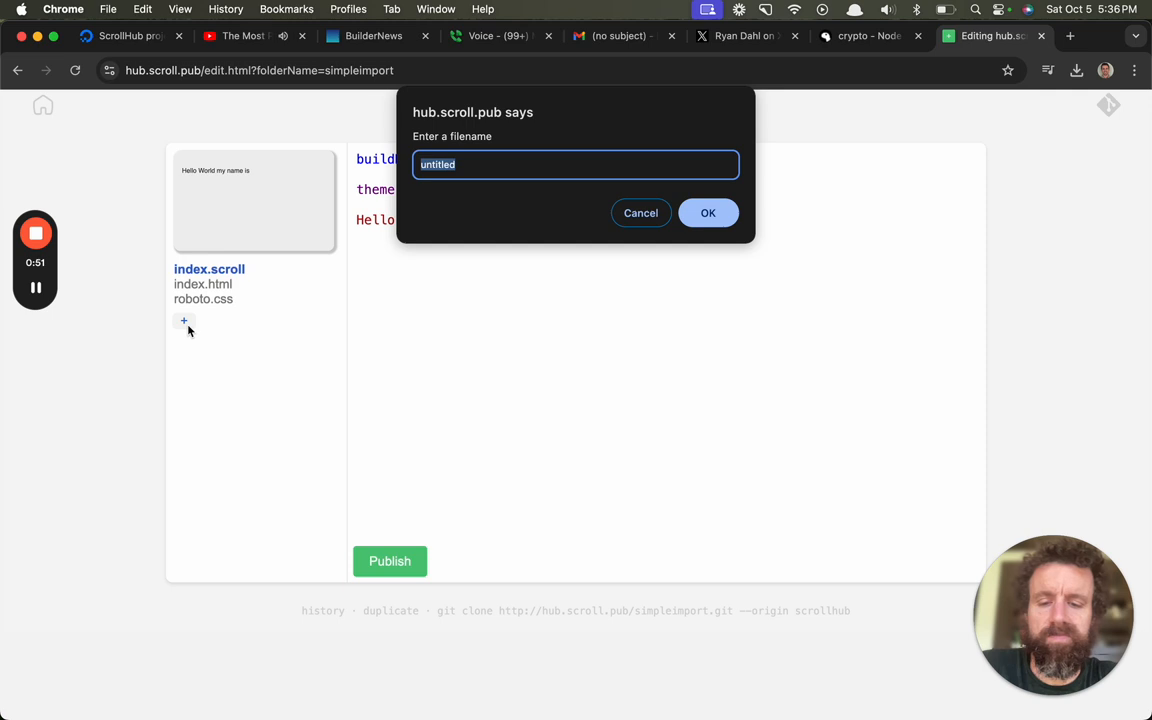
text(ryan.scroll)
key(Return)
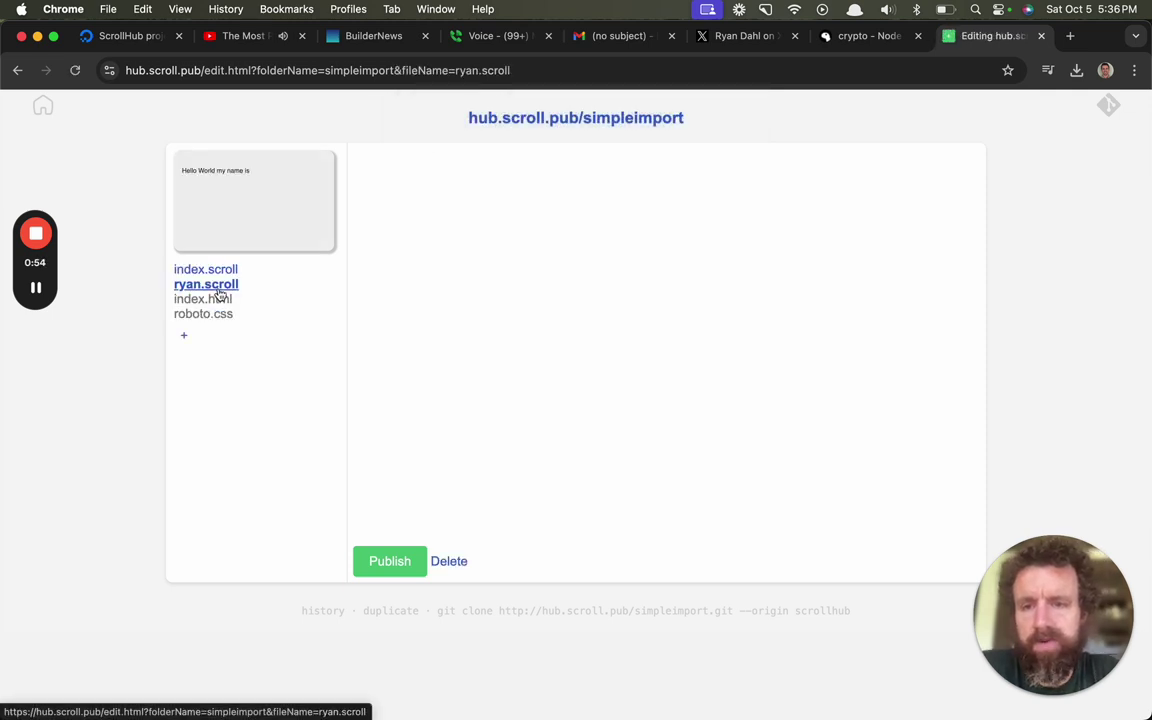
click(206, 284)
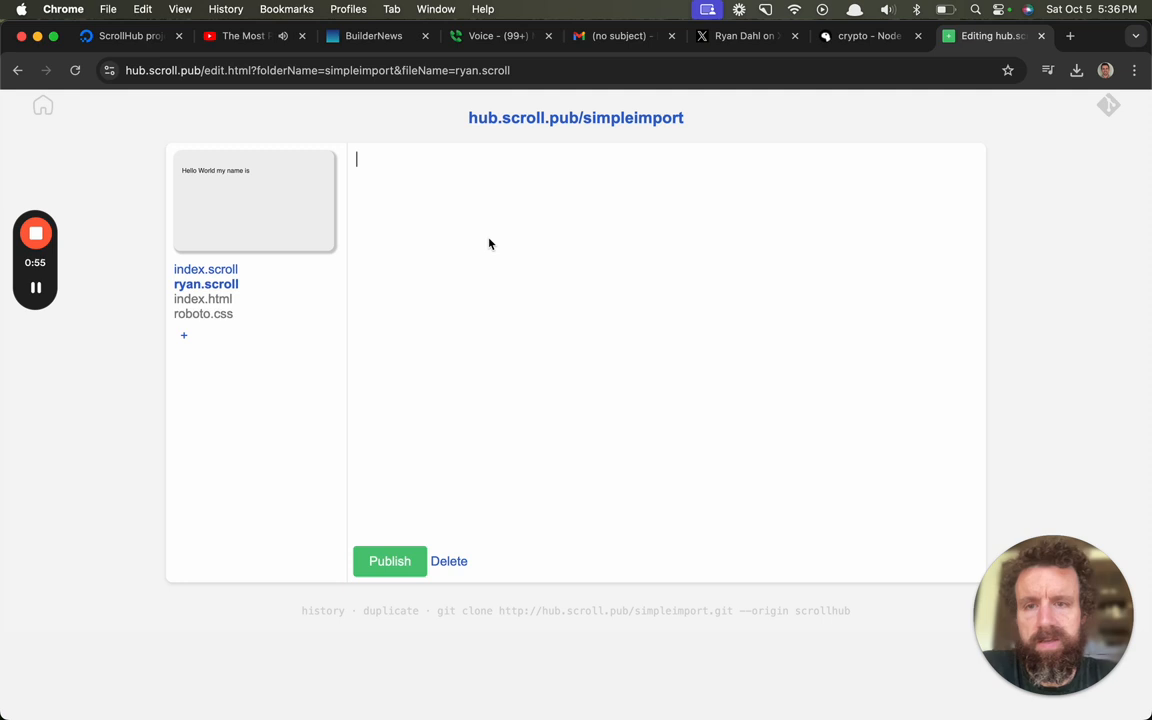
text(Hello world!!!)
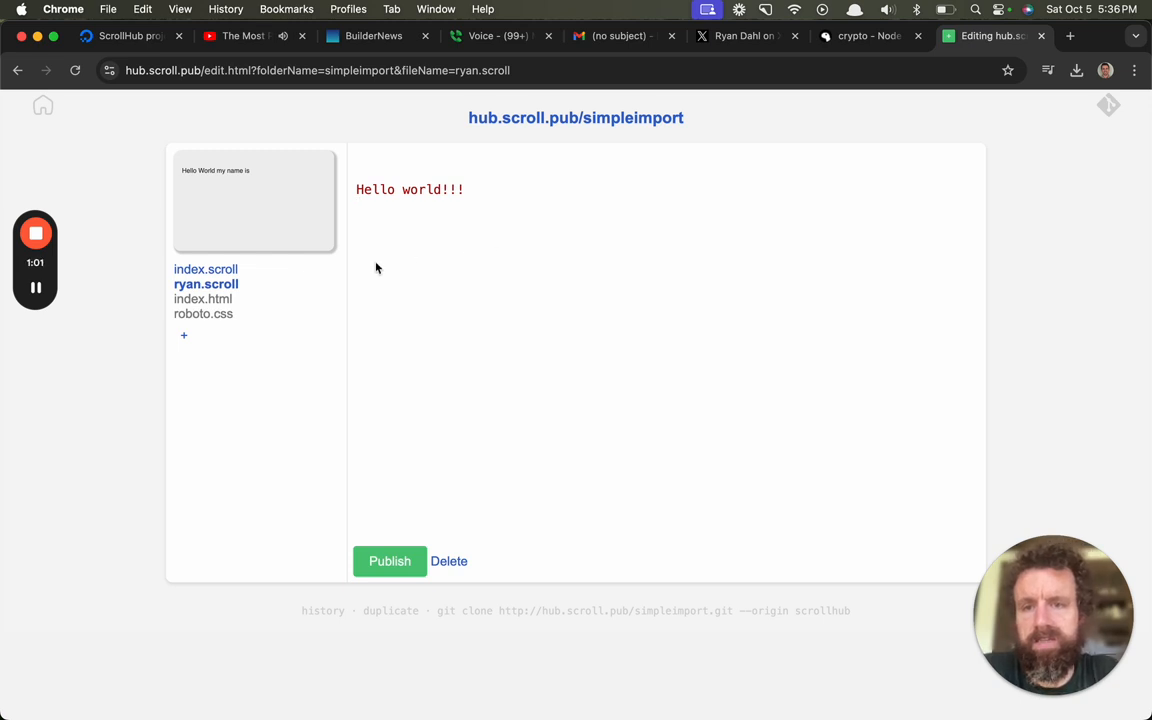
Replace index.scroll's Hello World line with a ryan.scroll import and preview the published page.
click(205, 269)
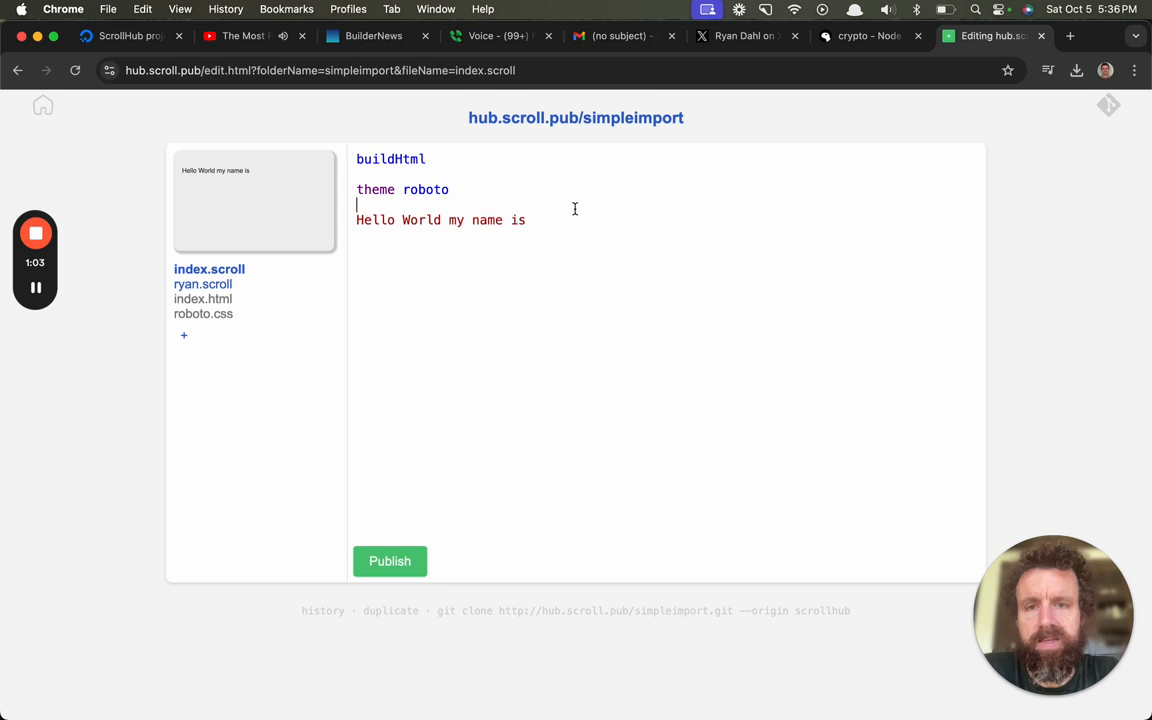
triple_click(575, 218)
key(BackSpace)
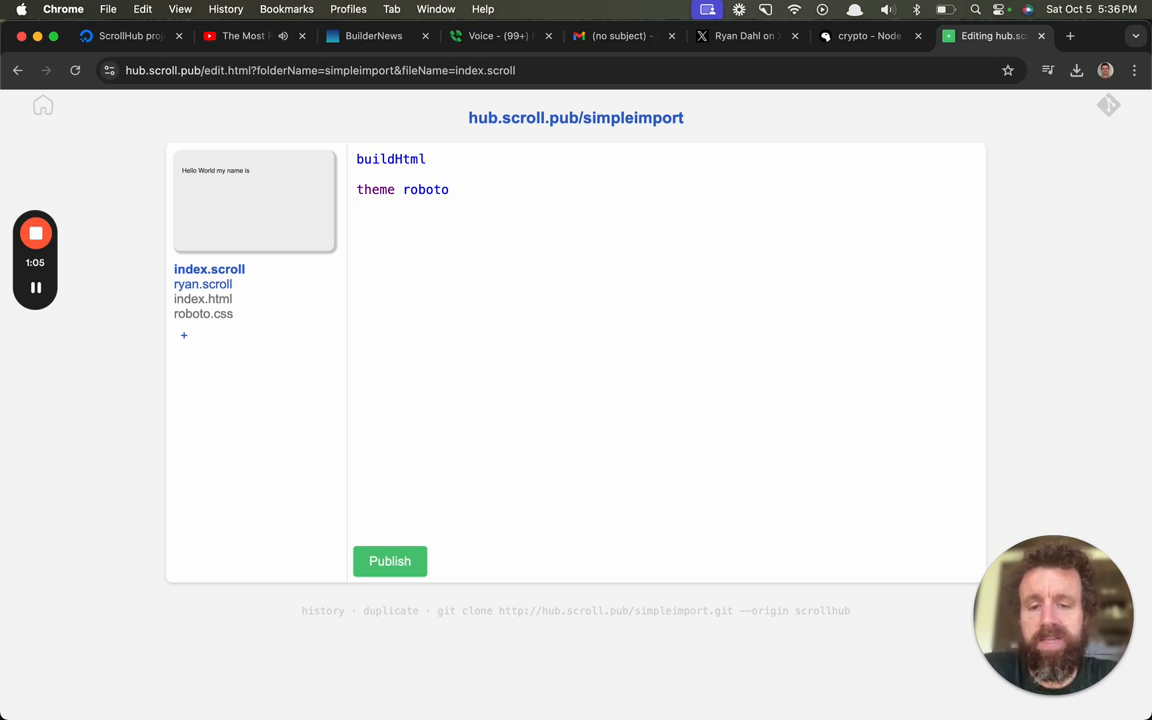
text(ryan.scroll)
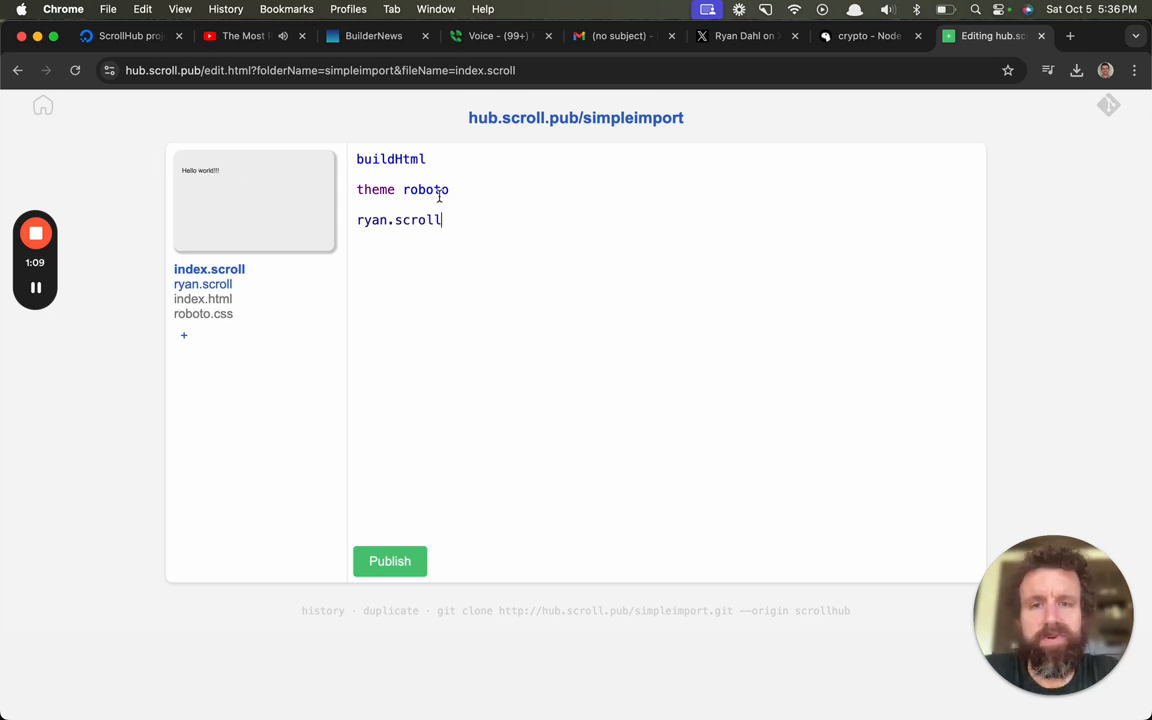
super+click(575, 117)
click(995, 36)
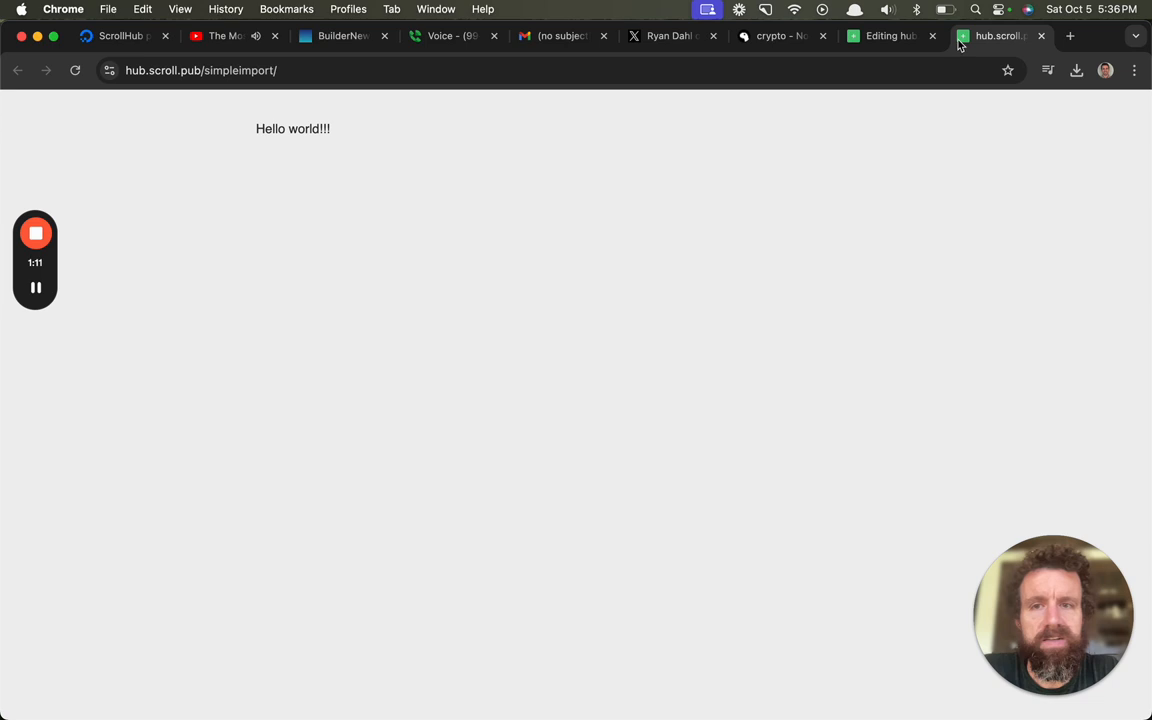
key(super+w)
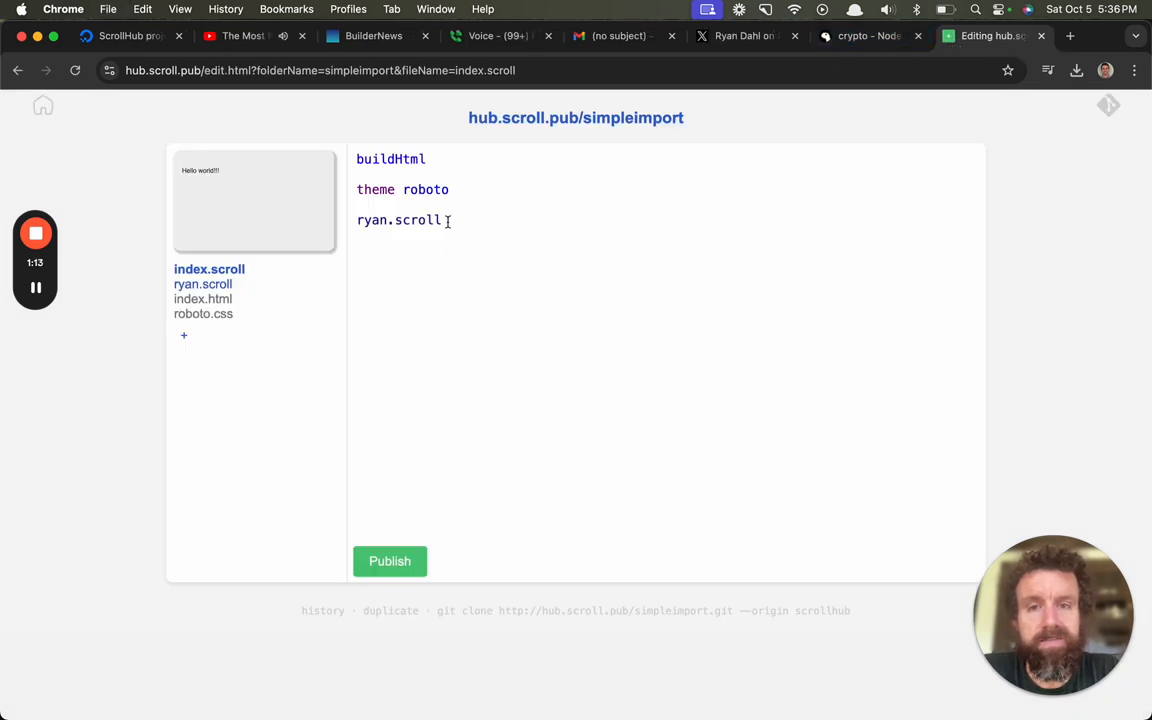
Add an empty line below the import, then switch back to the Deno crypto docs tab.
double_click(447, 221)
key(Right)
key(Return)
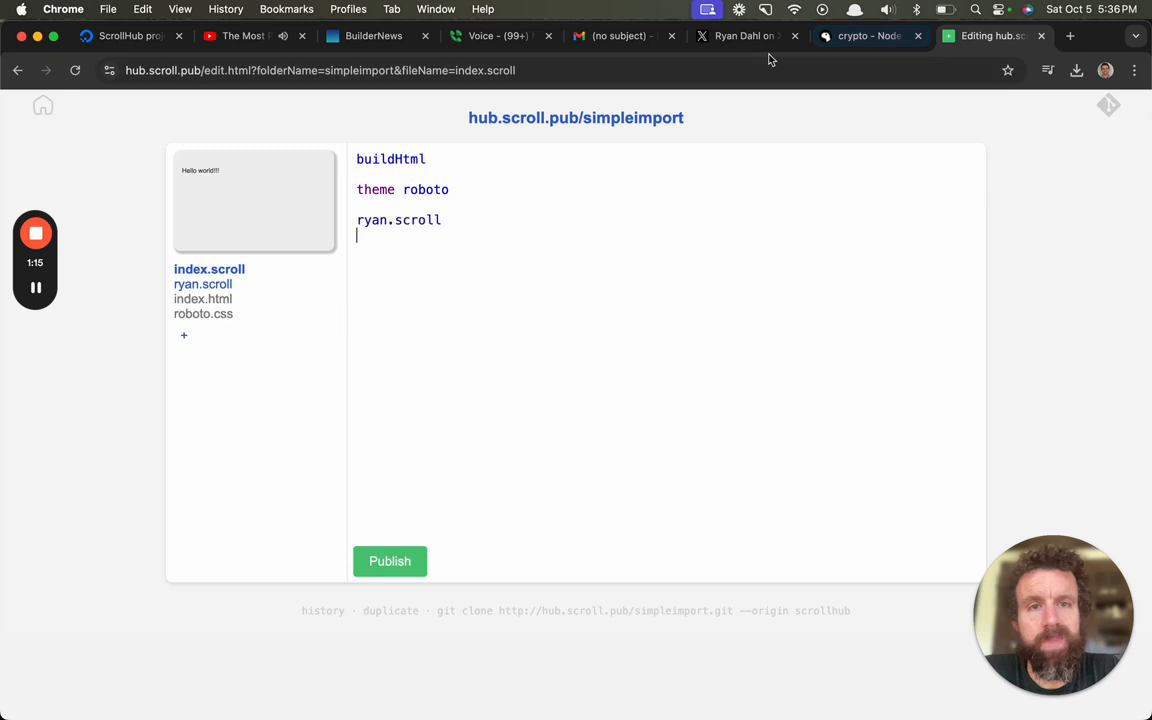
click(858, 36)
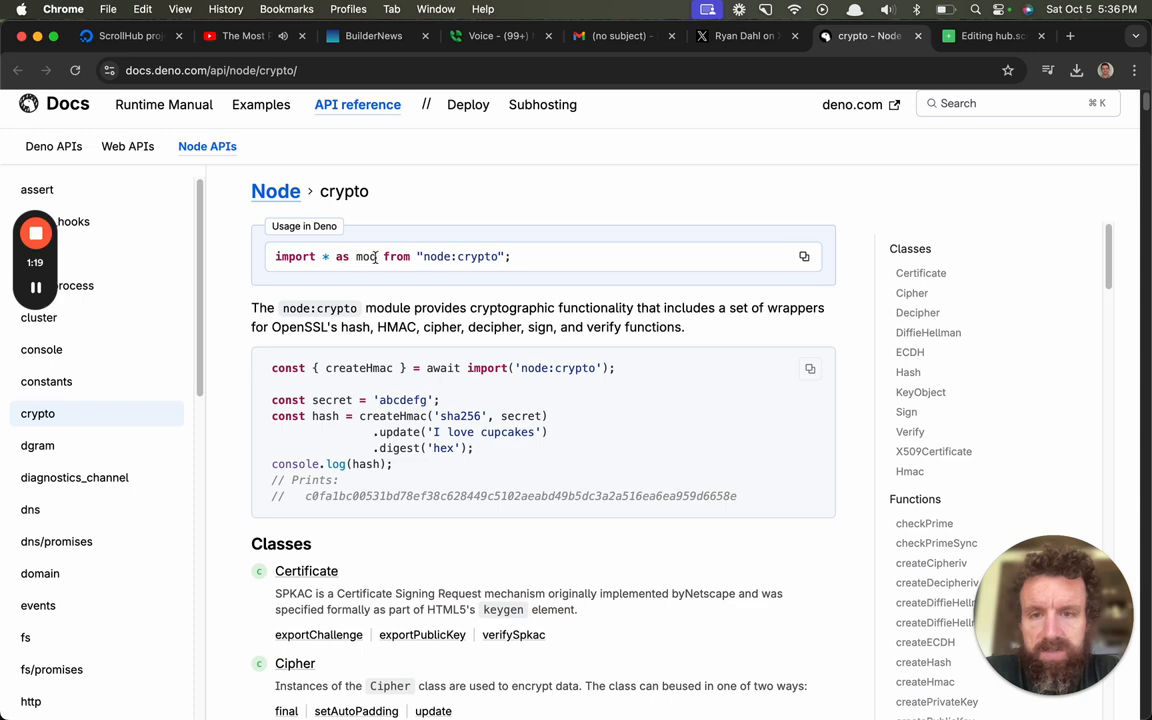
scroll(443, 250, down, 1)
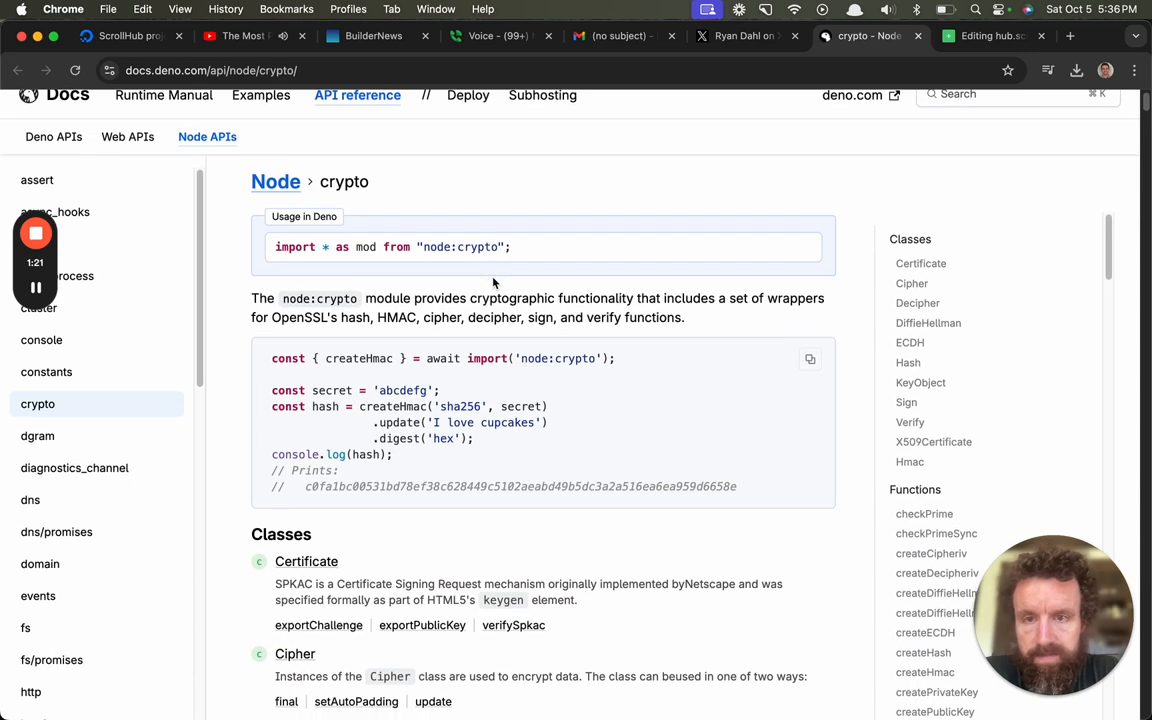
scroll(493, 283, down, 1)
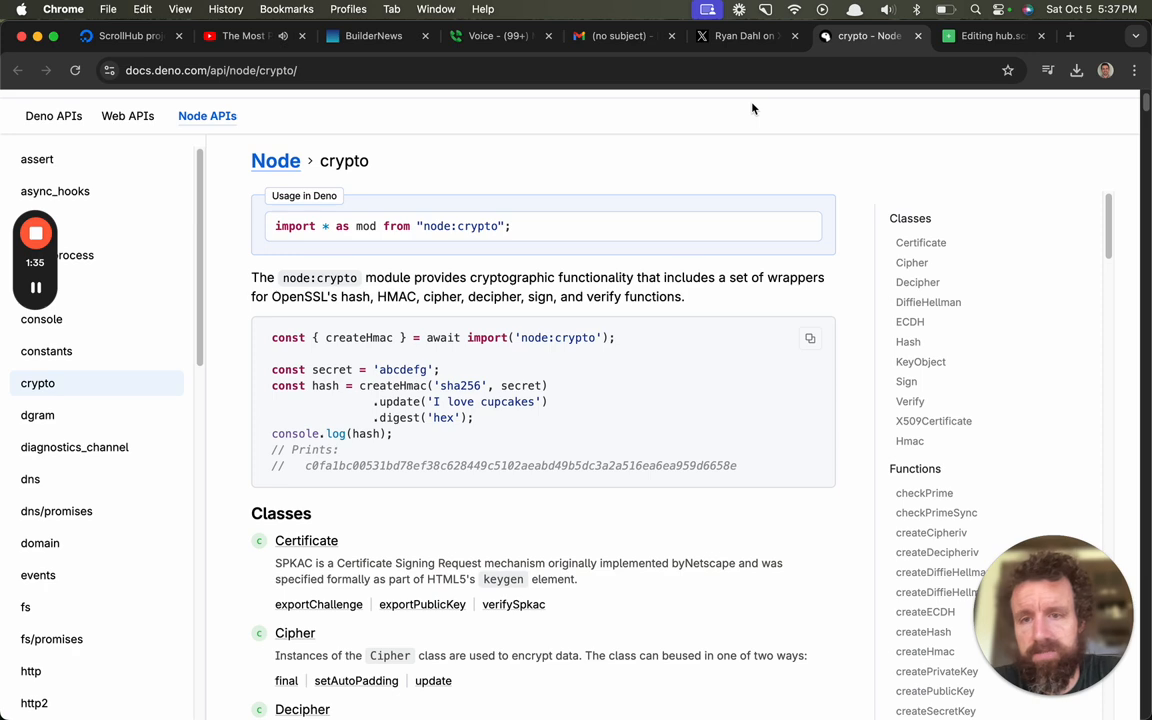
scroll(740, 130, down, 2)
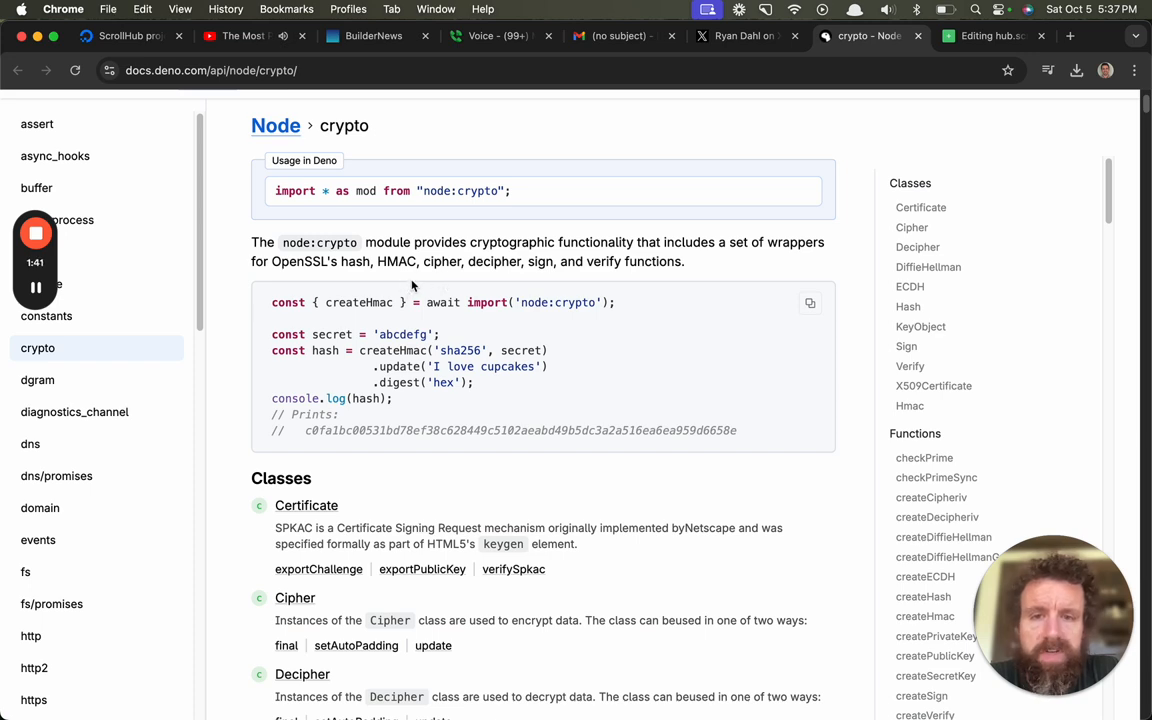
scroll(412, 286, down, 1)
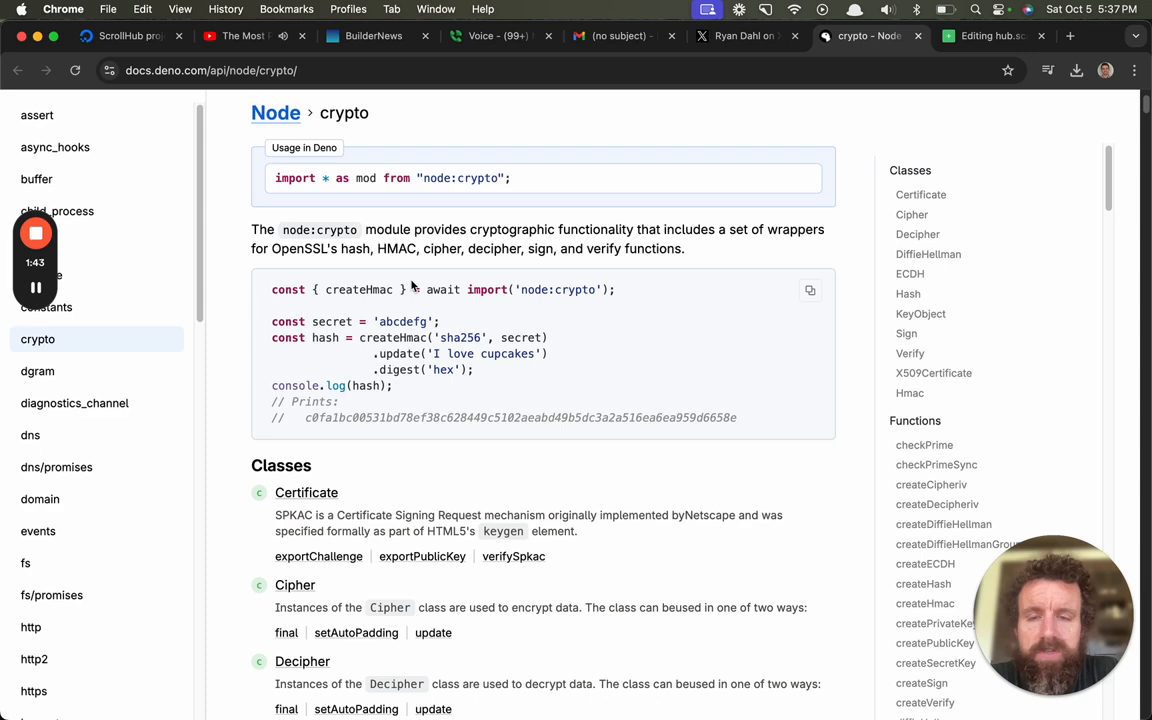
scroll(411, 286, down, 1)
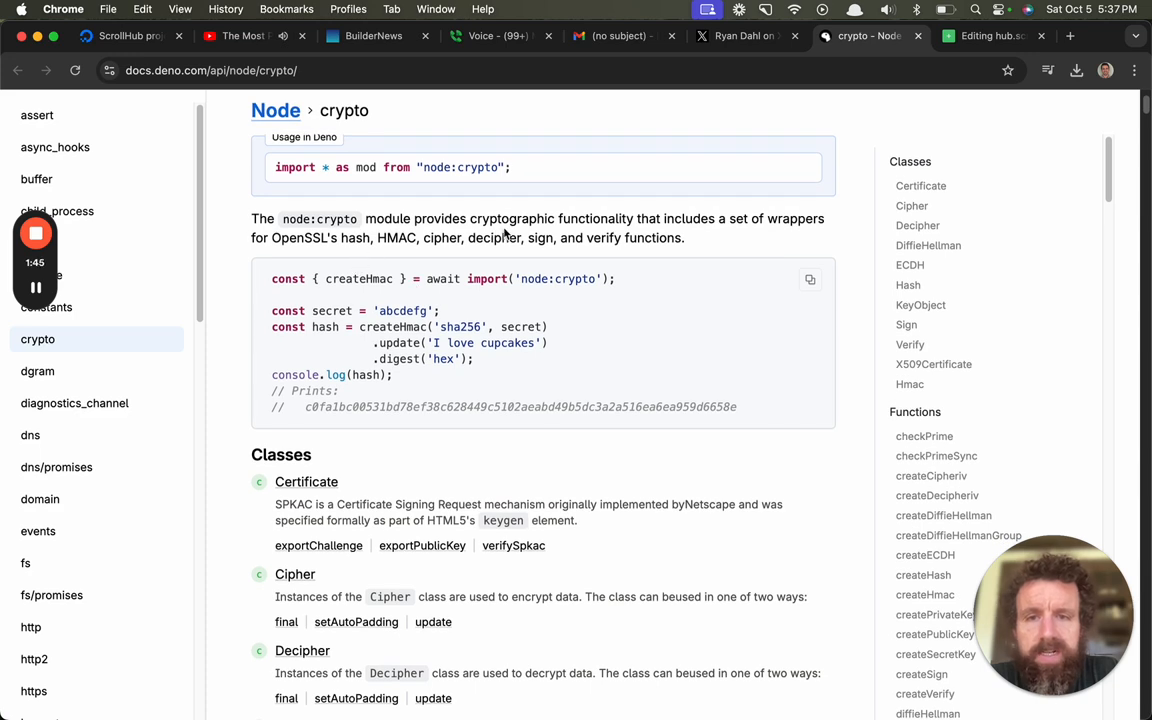
scroll(473, 200, up, 3)
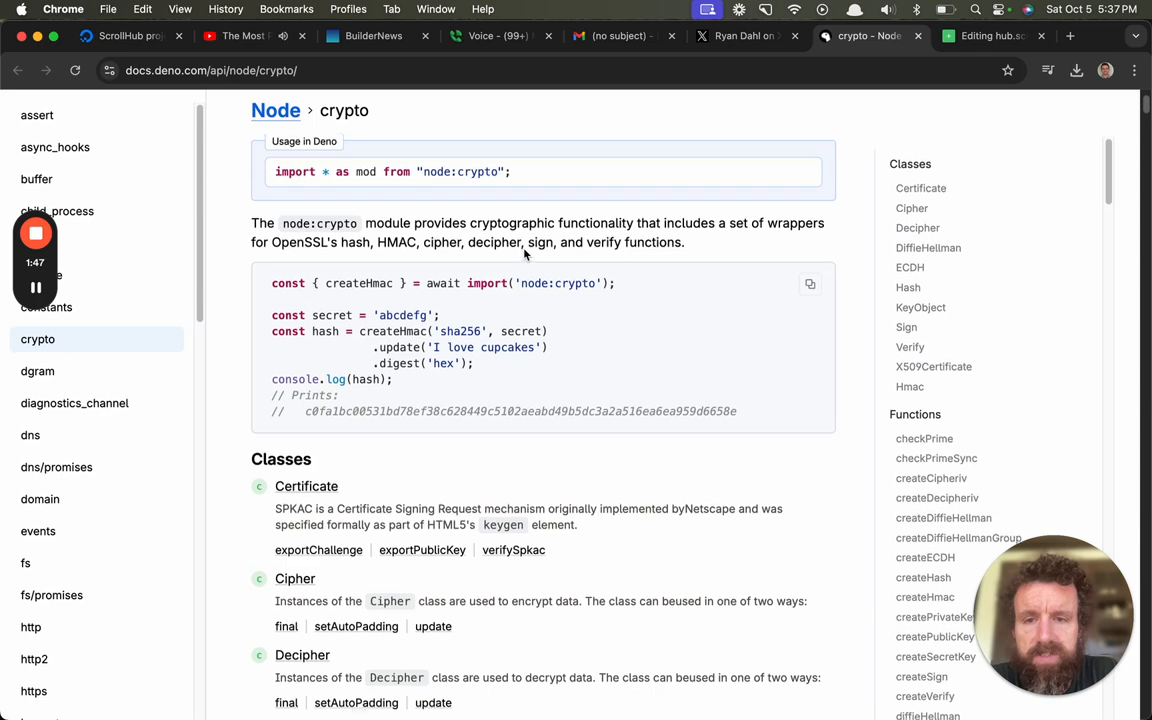
scroll(471, 222, up, 3)
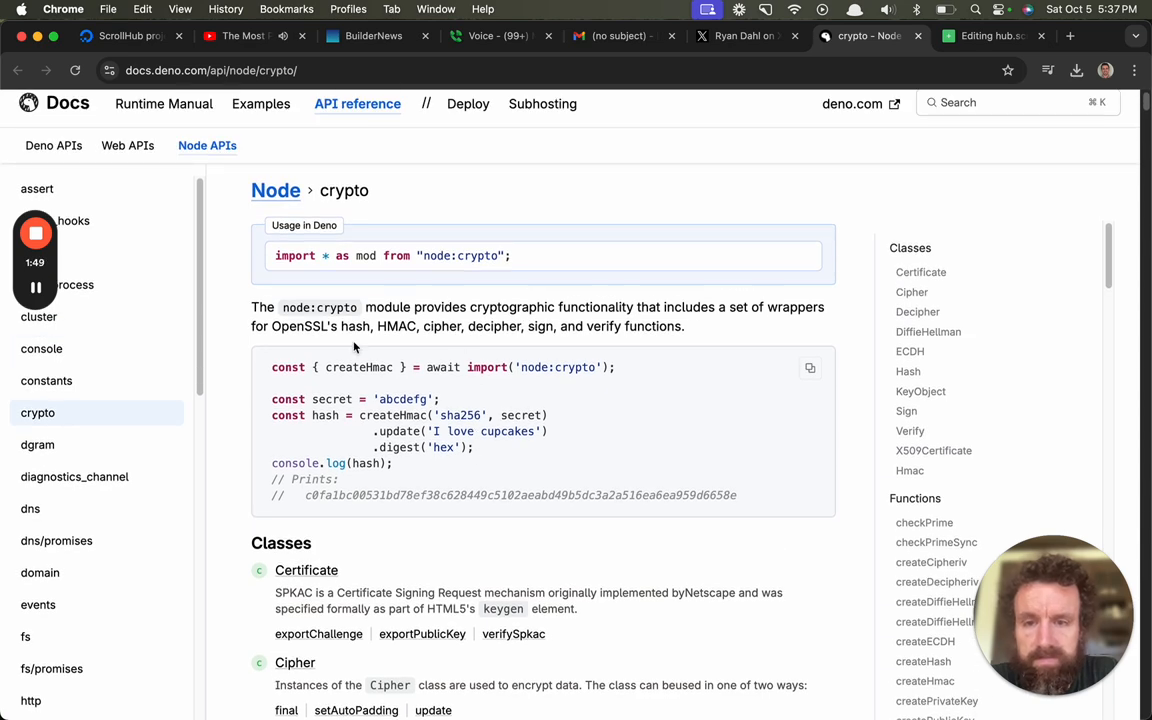
scroll(354, 347, down, 8)
scroll(289, 347, down, 3)
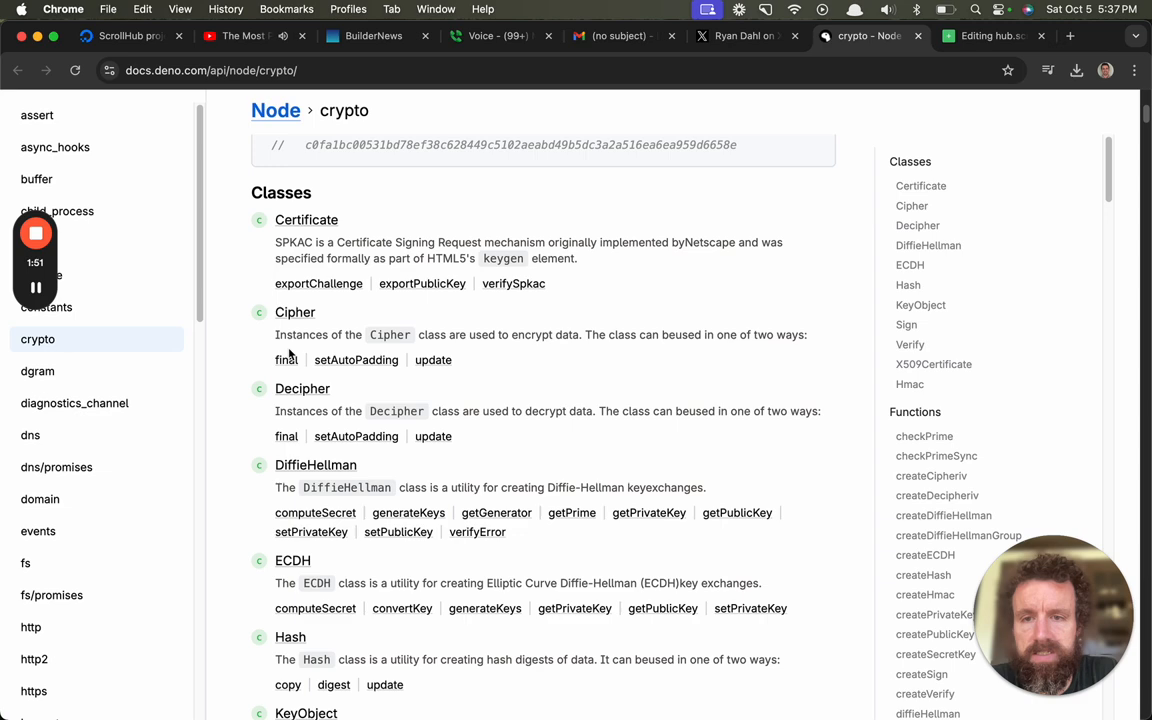
scroll(289, 300, down, 1)
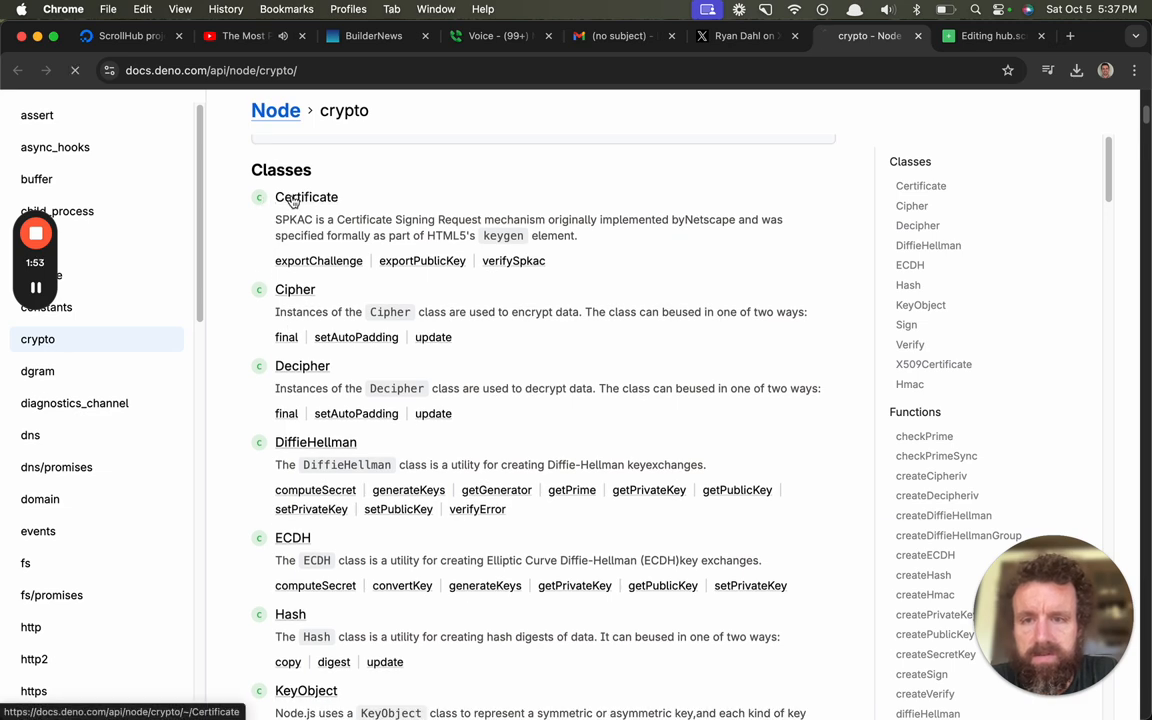
View the Certificate class page, then return to the node:crypto module overview via the breadcrumb.
click(300, 197)
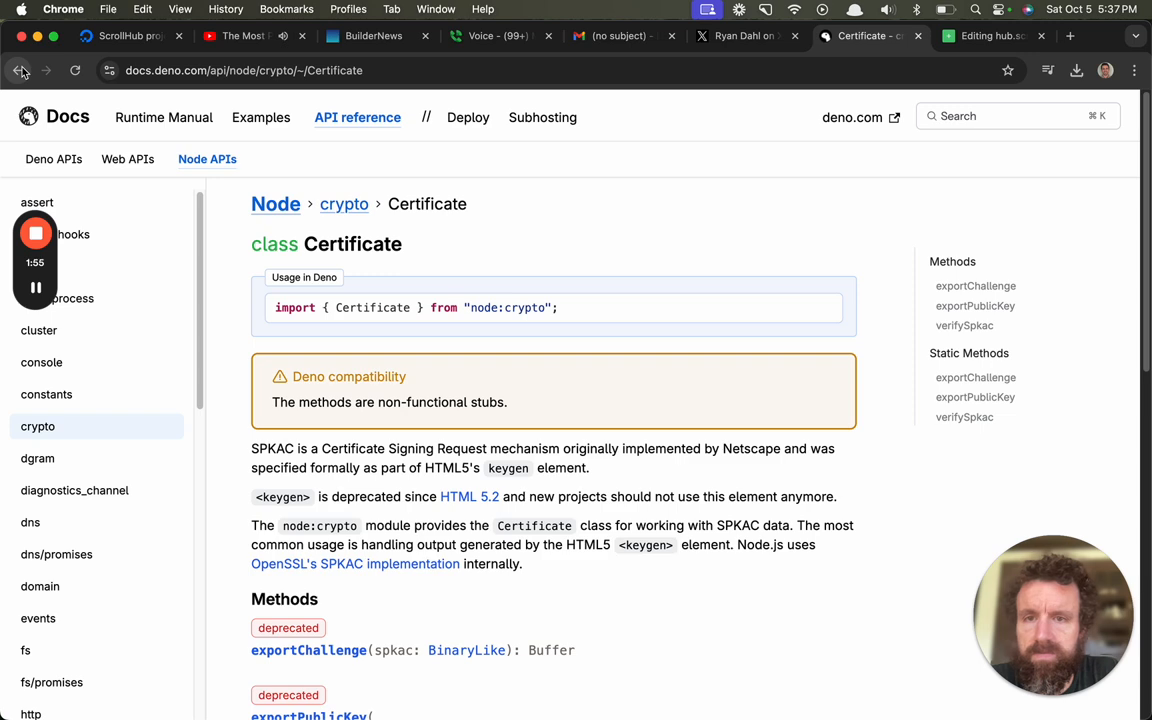
scroll(454, 301, down, 8)
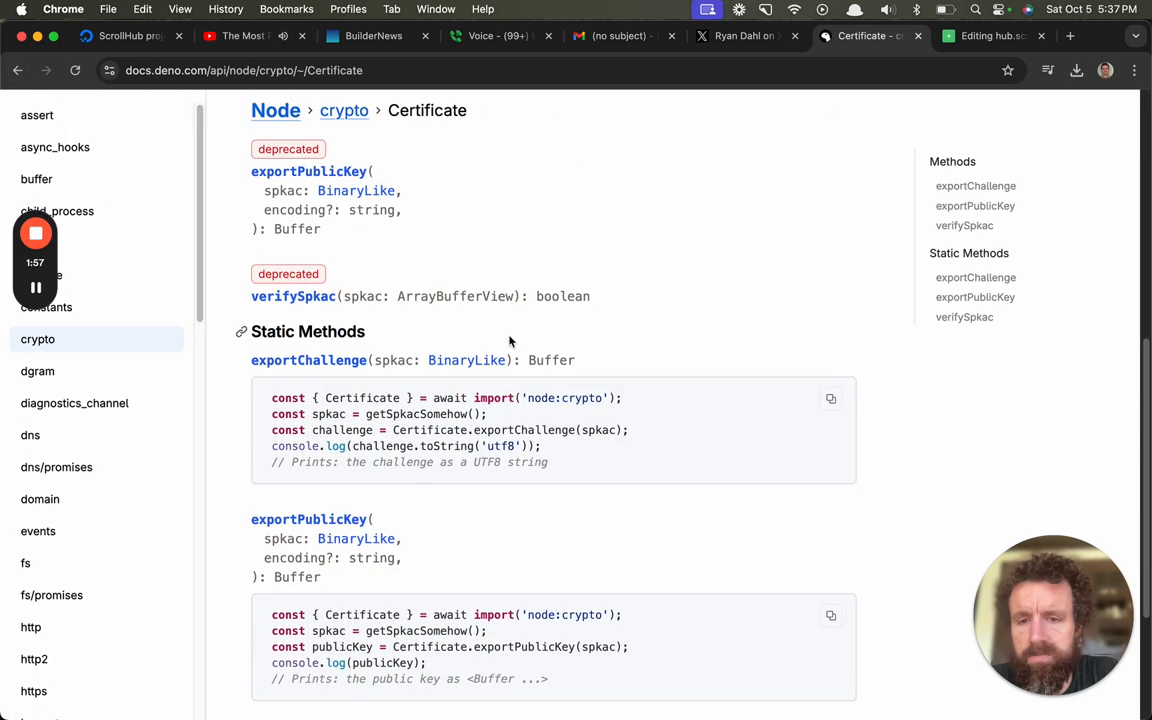
scroll(454, 301, down, 4)
scroll(506, 341, up, 12)
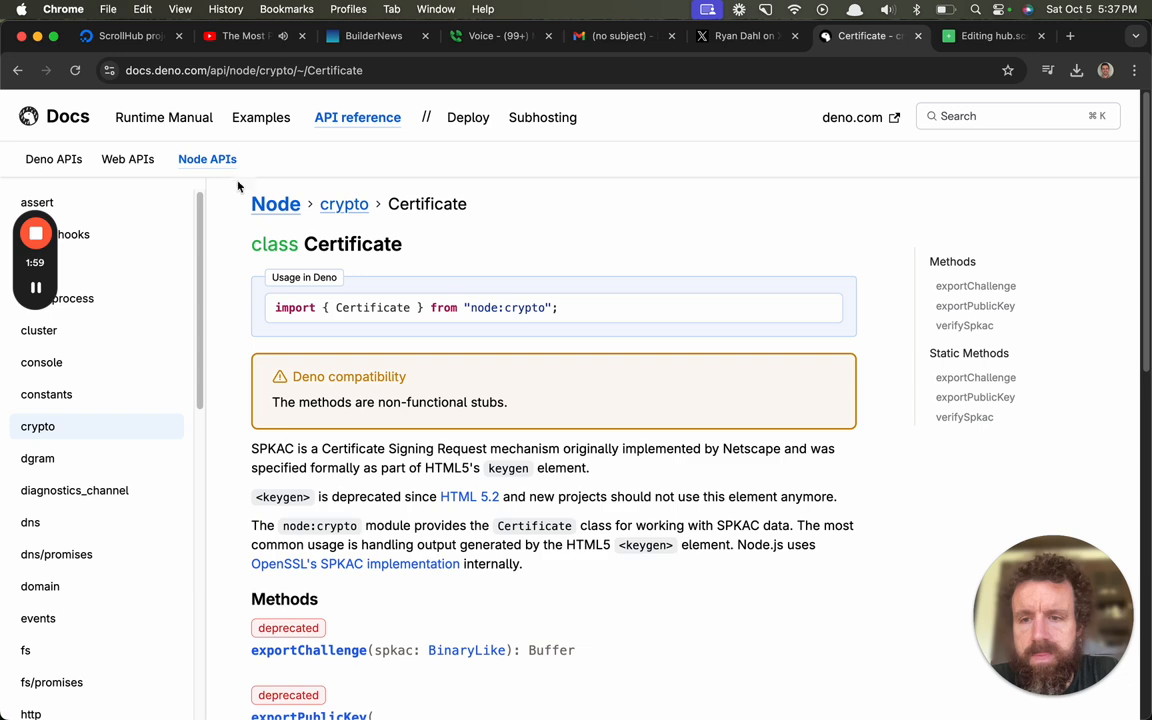
click(146, 432)
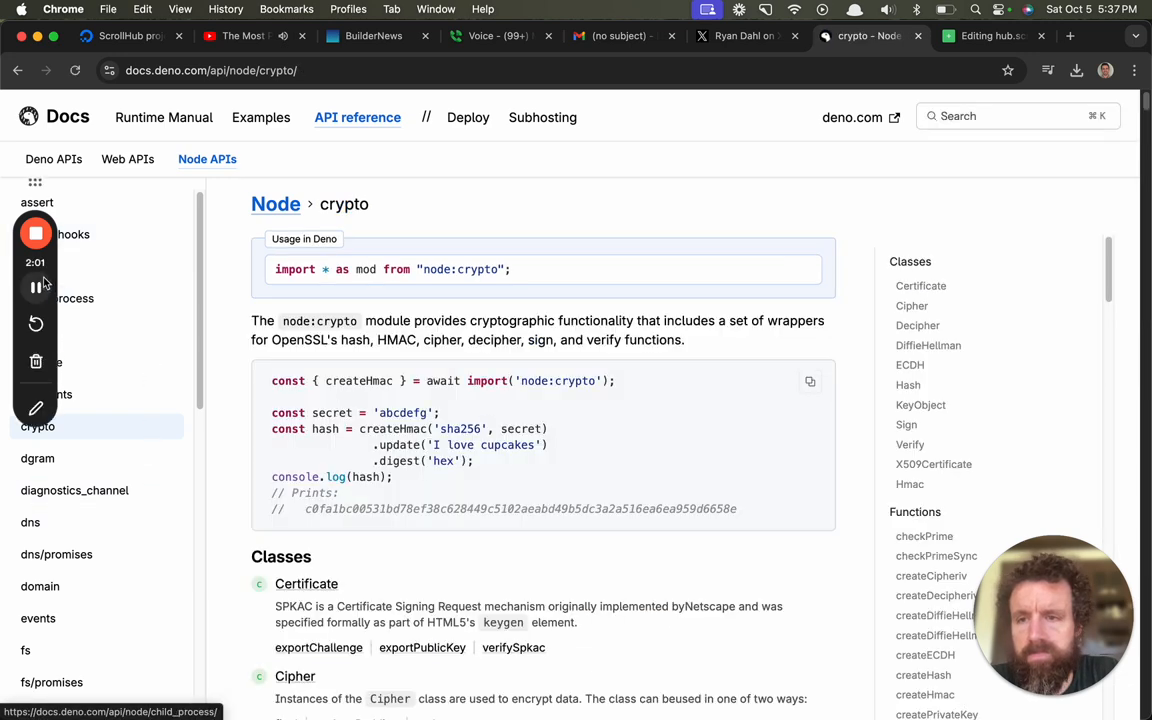
mouse_move(35, 262)
mouse_down()
mouse_move(73, 160)
mouse_move(10, 210)
mouse_up()
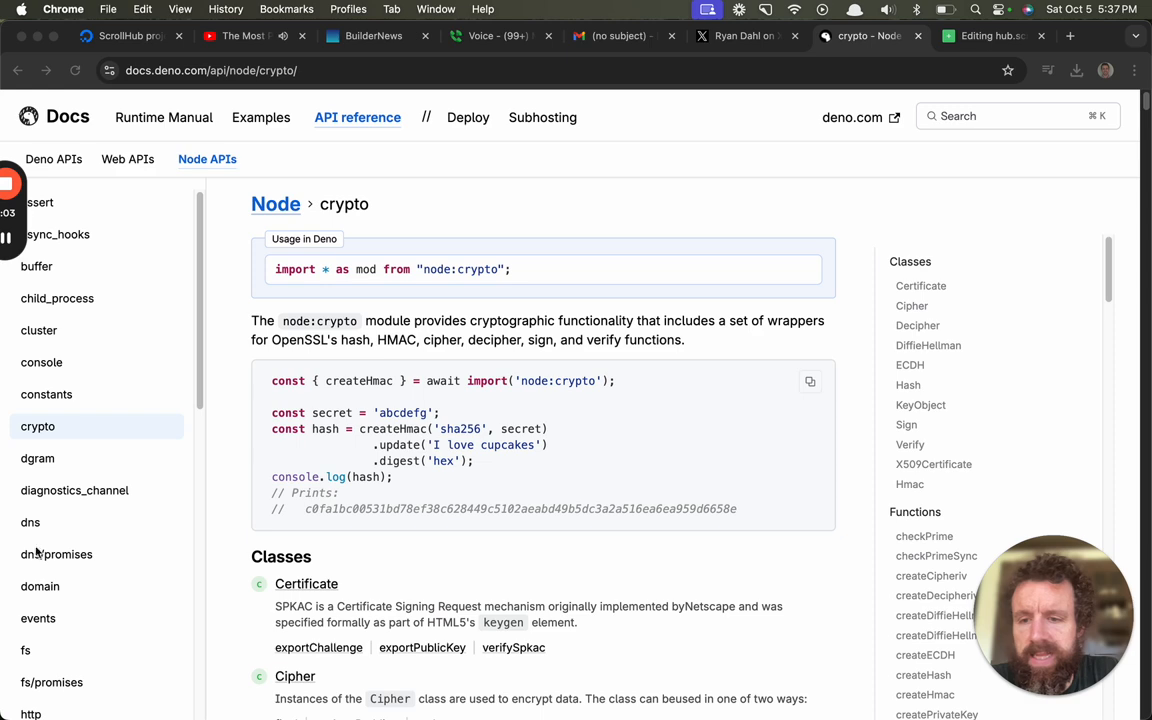
Choose fs in the Node APIs sidebar to load the node:fs reference page.
click(26, 650)
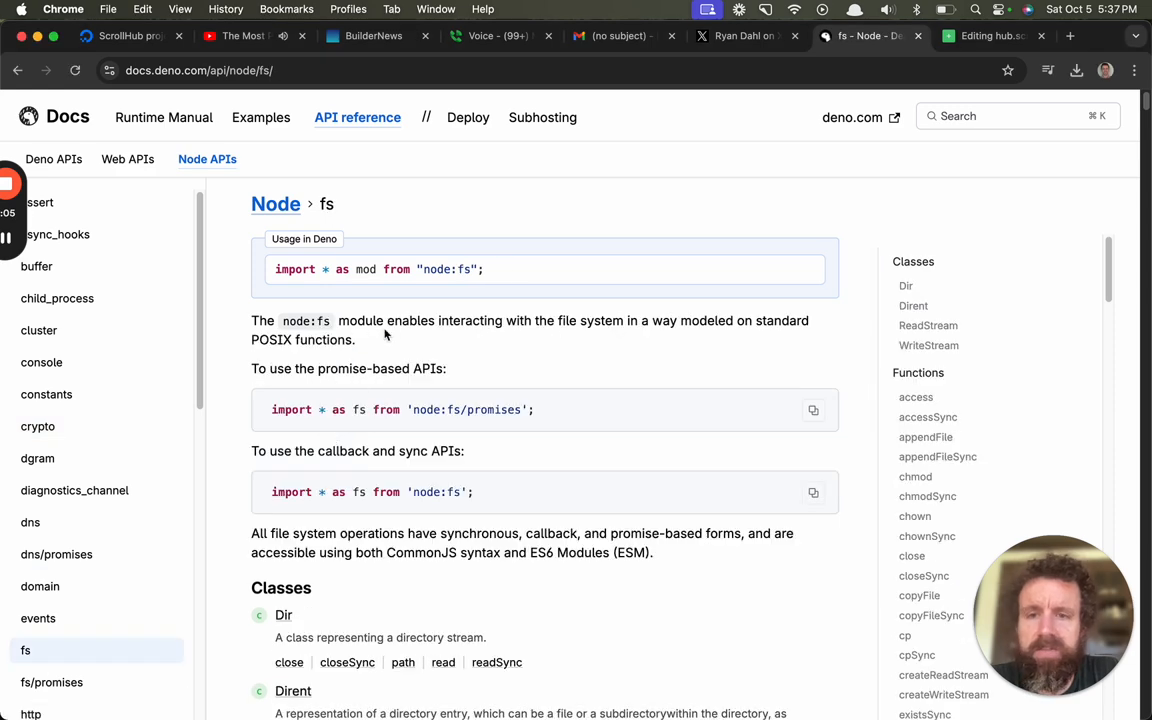
scroll(353, 281, down, 3)
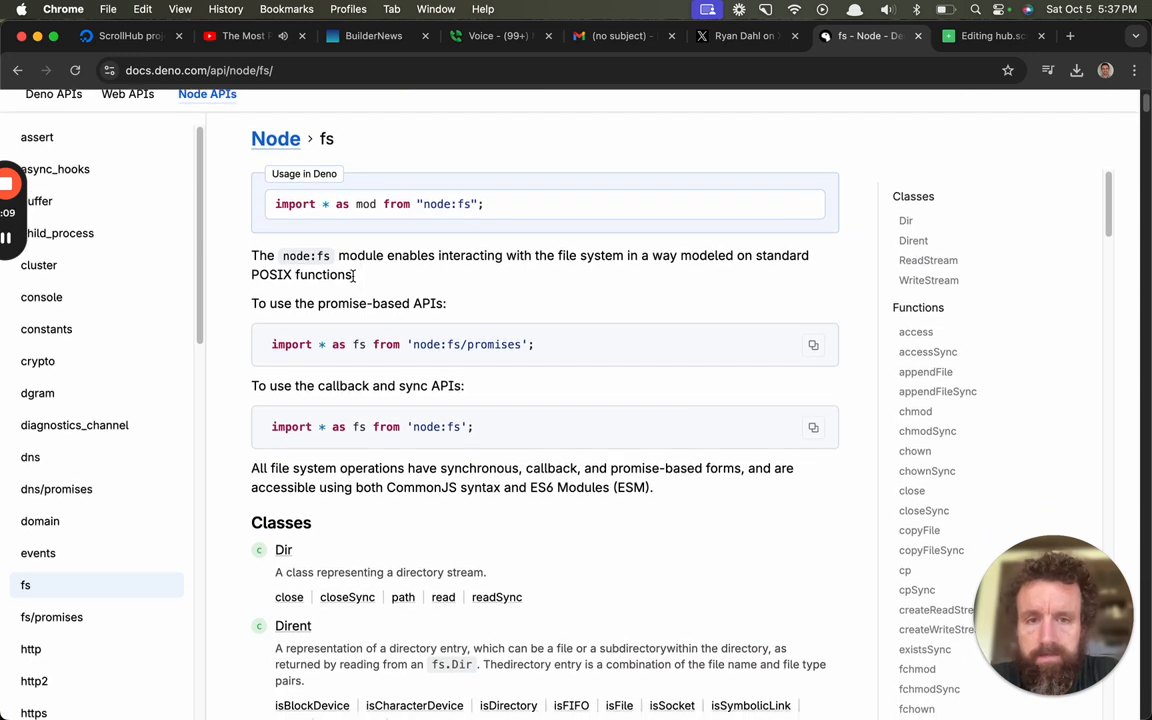
scroll(353, 278, down, 2)
scroll(353, 278, down, 2)
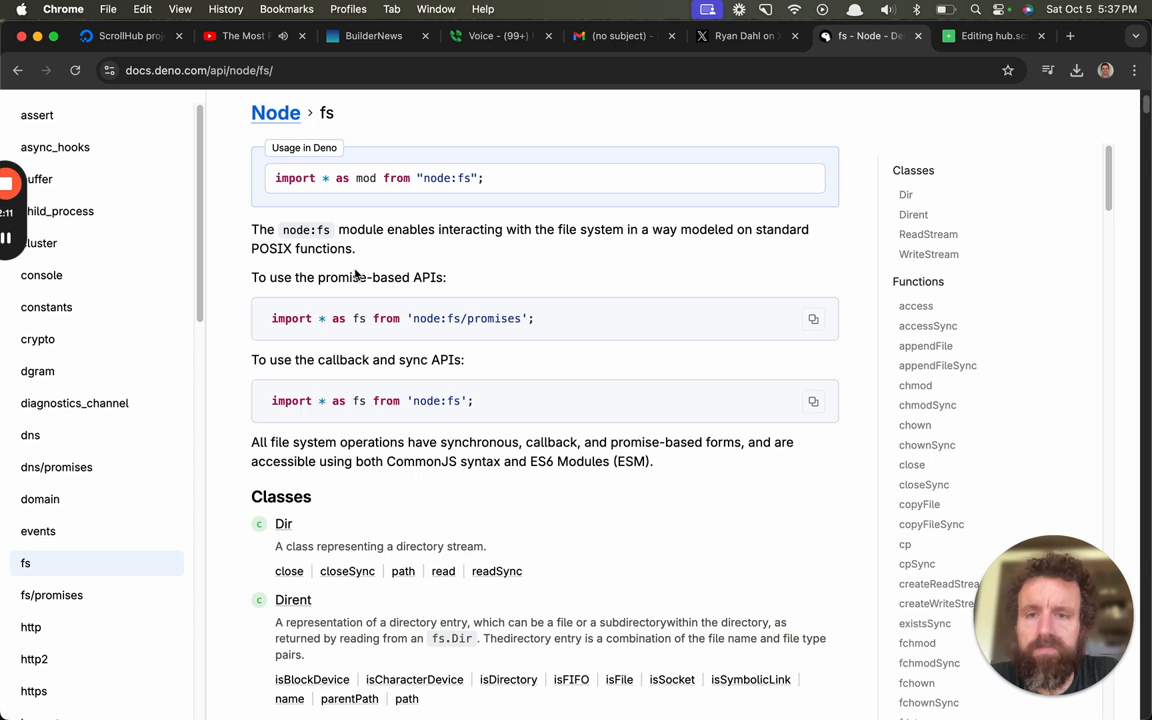
scroll(414, 277, down, 1)
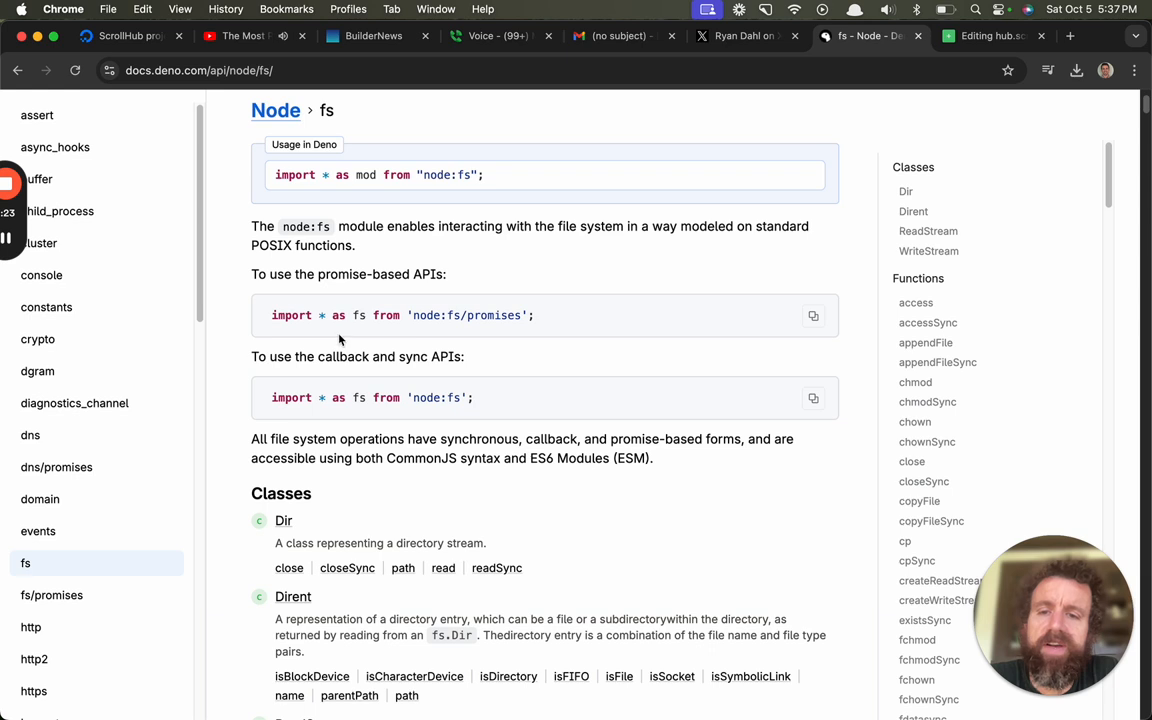
drag(296, 356, 363, 376)
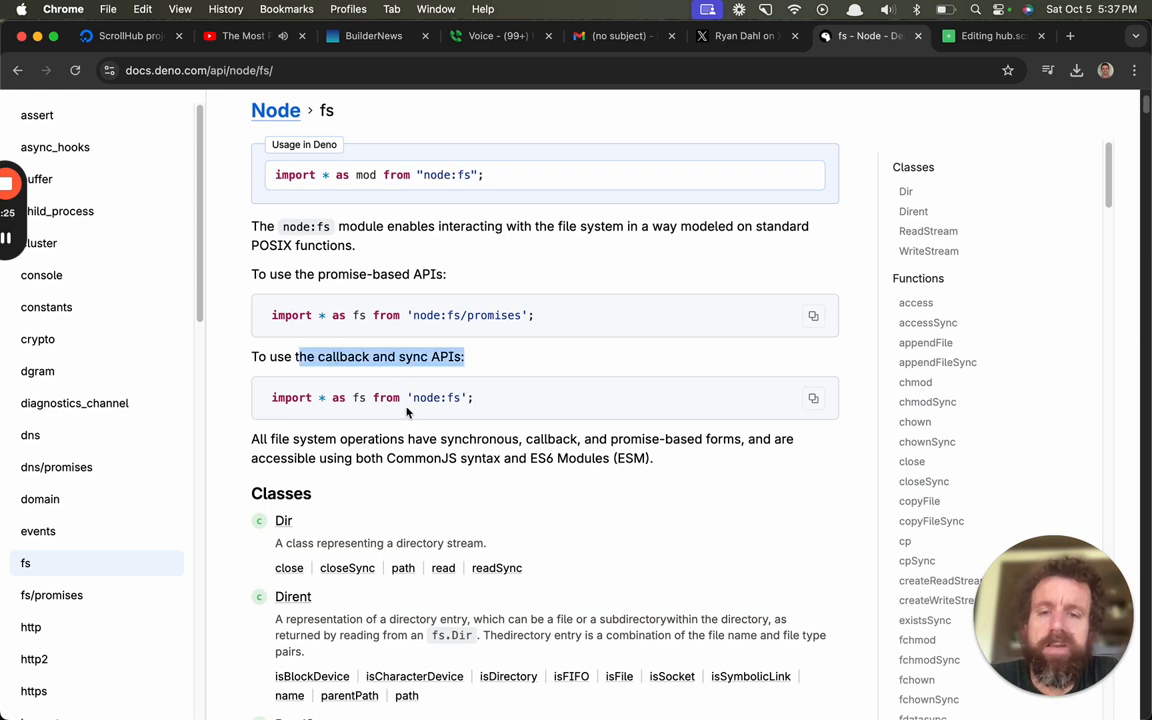
click(403, 387)
mouse_move(400, 439)
mouse_down()
mouse_move(321, 347)
mouse_move(658, 460)
mouse_move(306, 356)
mouse_up()
click(322, 347)
click(668, 461)
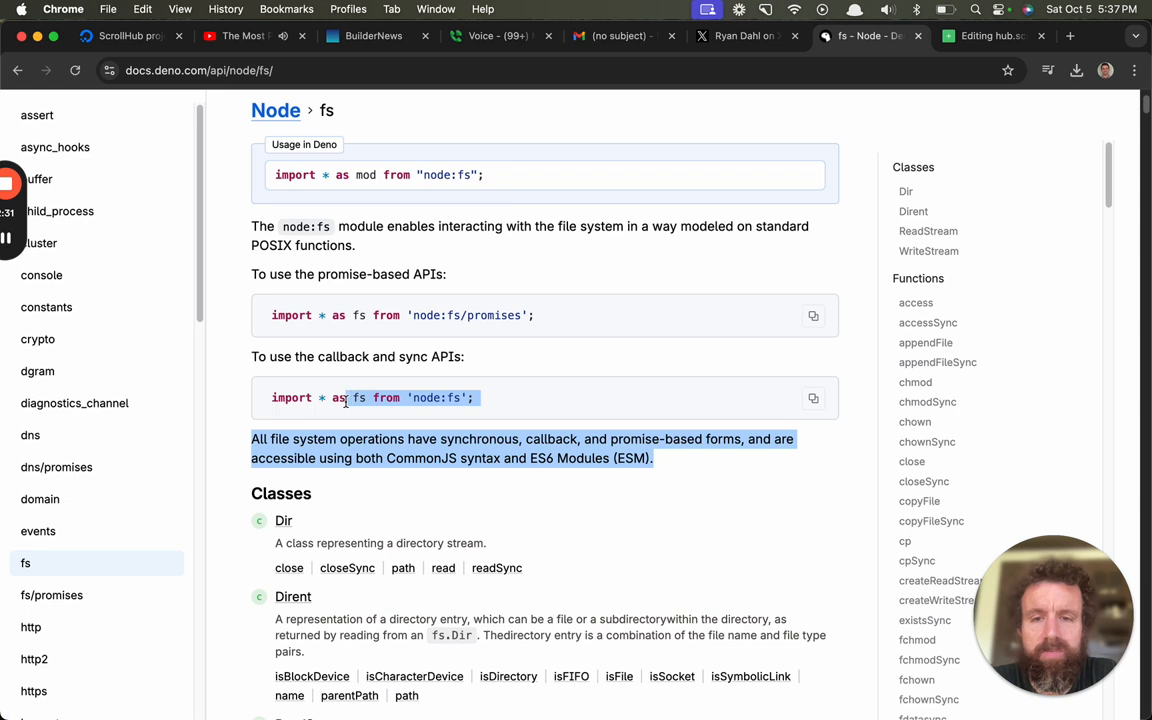
click(306, 354)
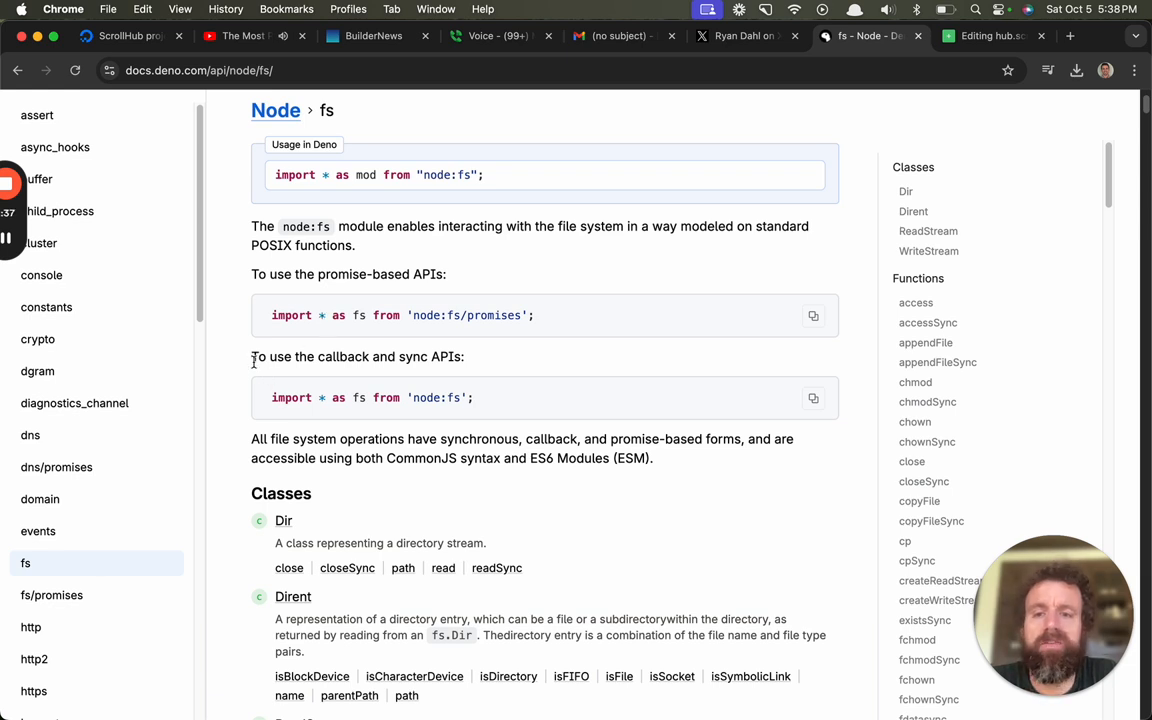
drag(251, 358, 744, 484)
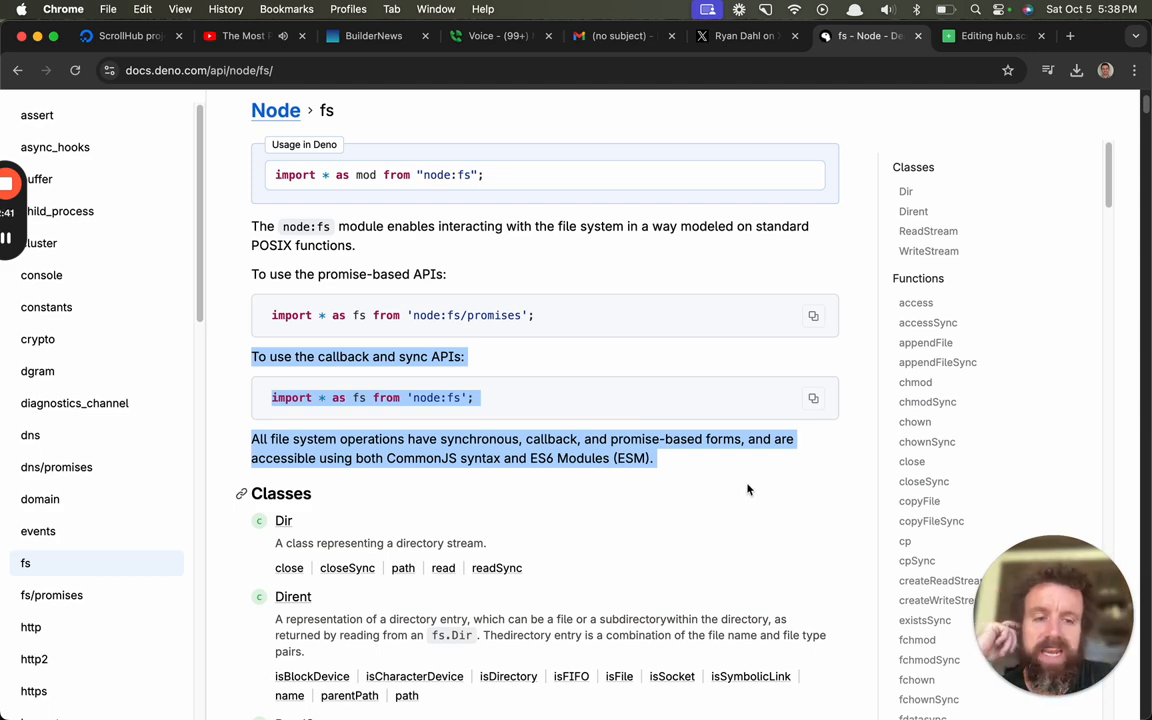
scroll(751, 495, down, 2)
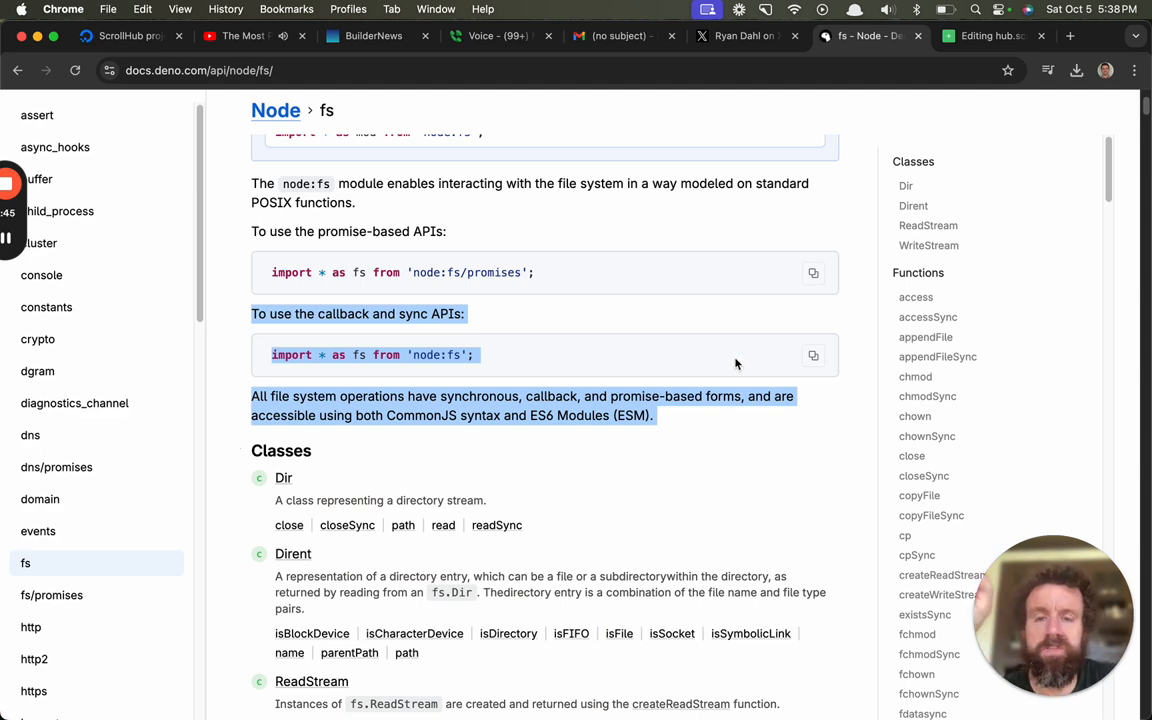
scroll(408, 386, up, 1)
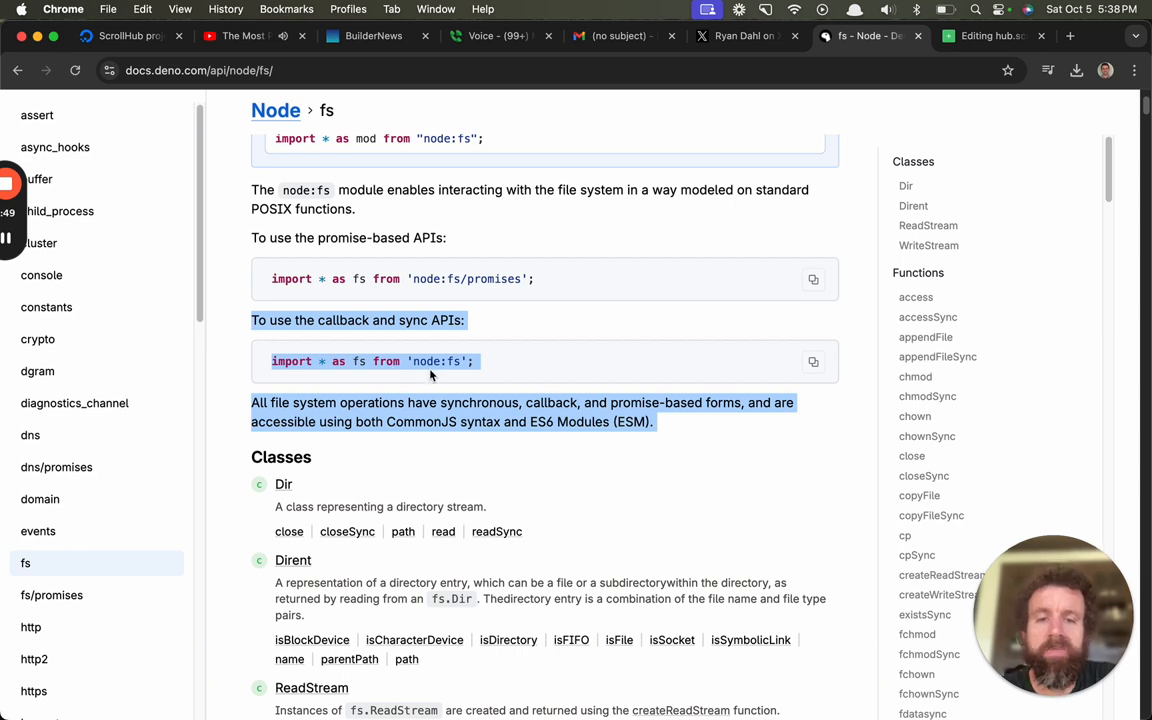
scroll(432, 374, up, 1)
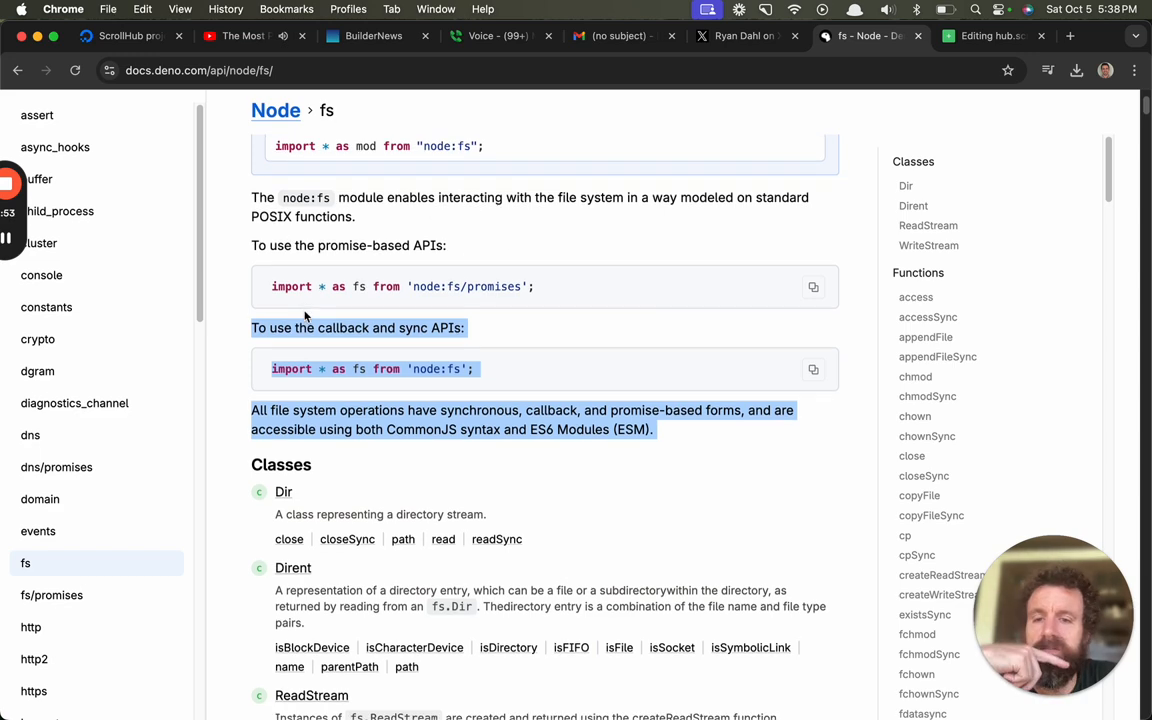
scroll(300, 310, down, 5)
click(527, 342)
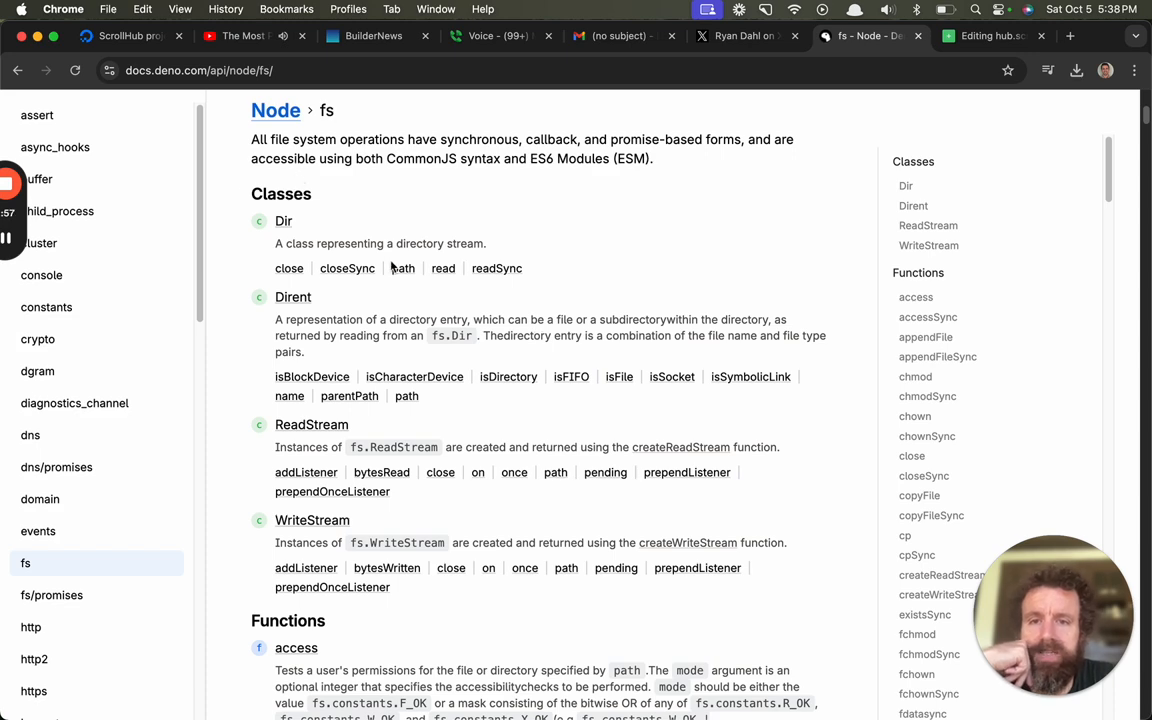
scroll(390, 262, down, 1)
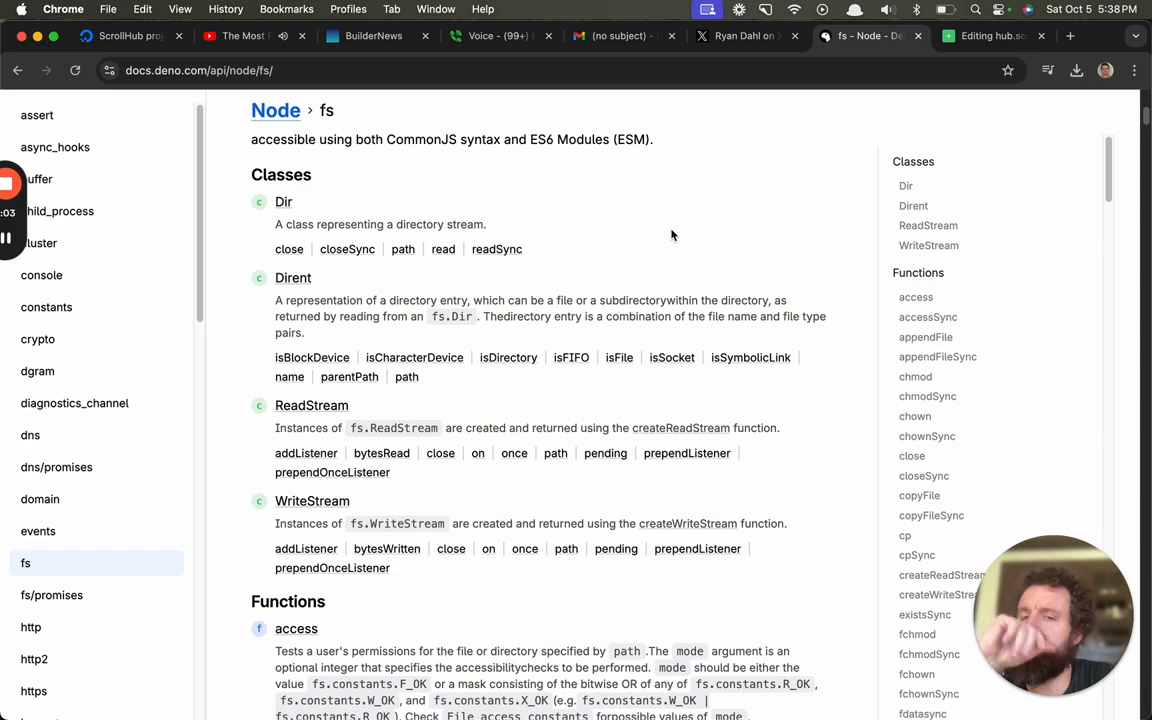
scroll(671, 234, down, 1)
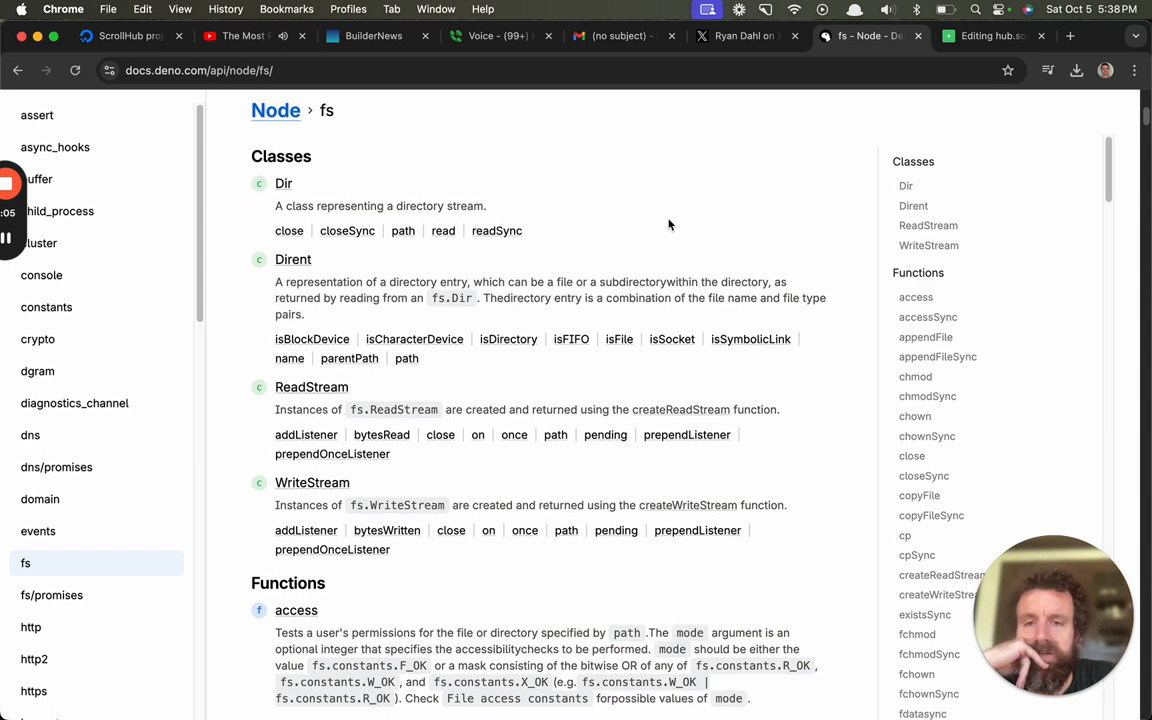
scroll(668, 197, down, 1)
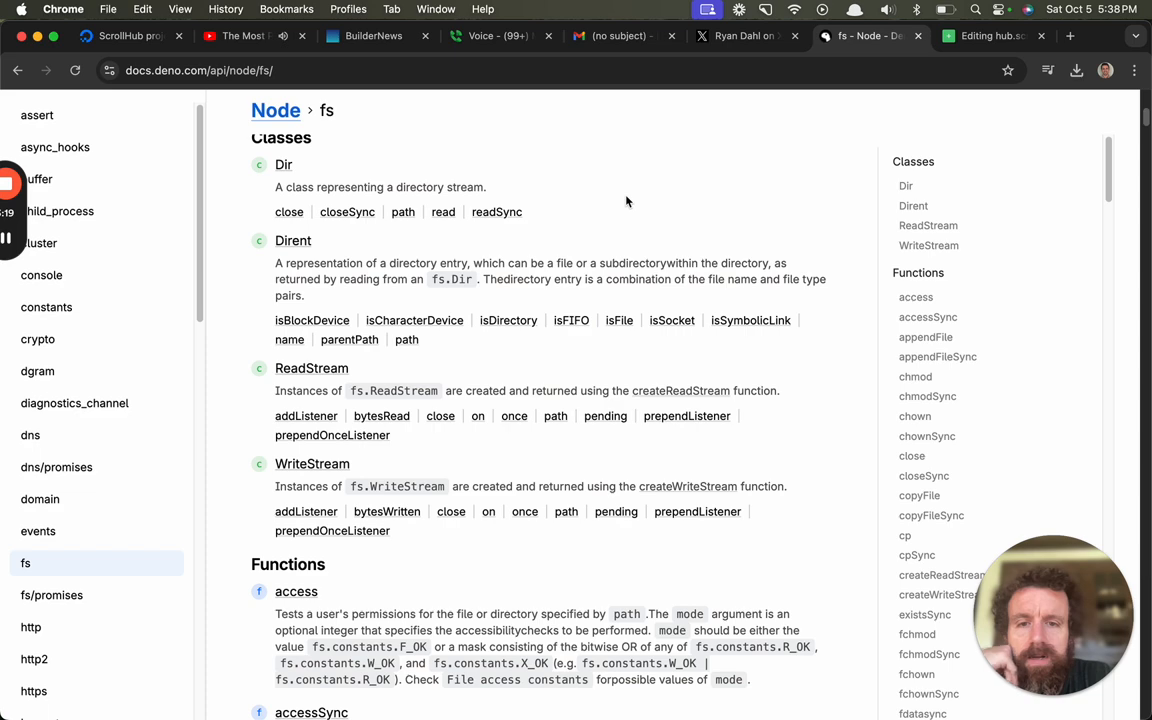
scroll(627, 201, down, 2)
scroll(627, 198, down, 2)
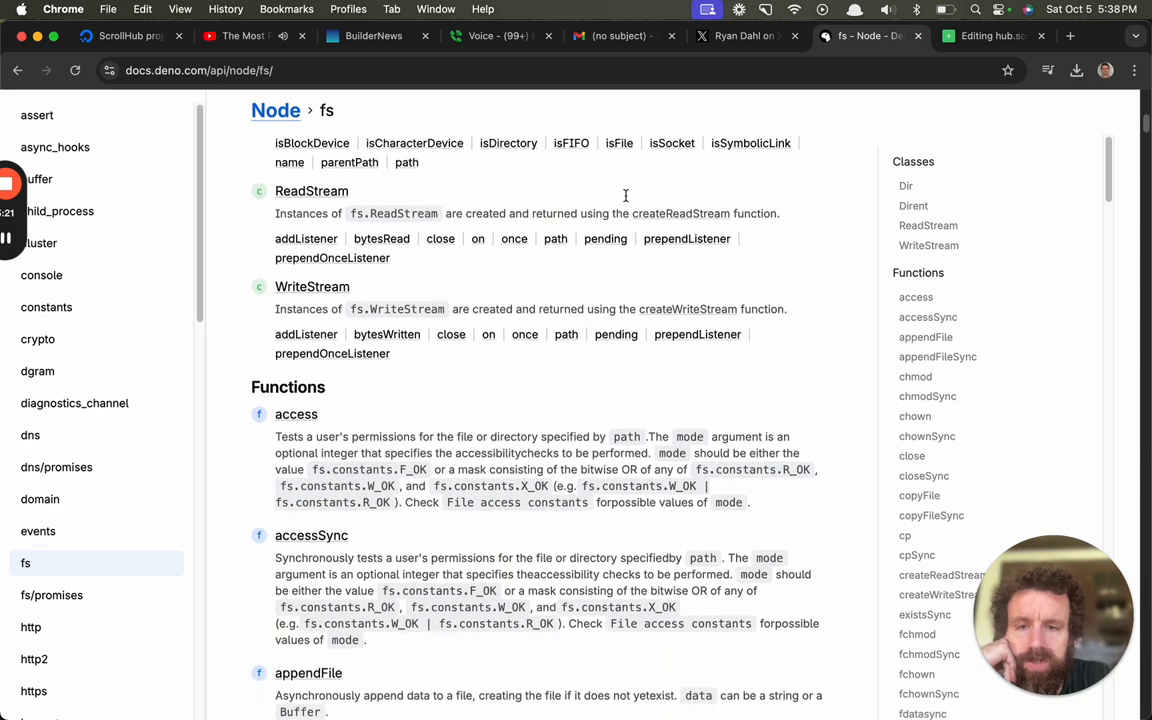
scroll(627, 198, down, 2)
scroll(627, 198, down, 1)
scroll(627, 198, down, 2)
scroll(625, 196, down, 2)
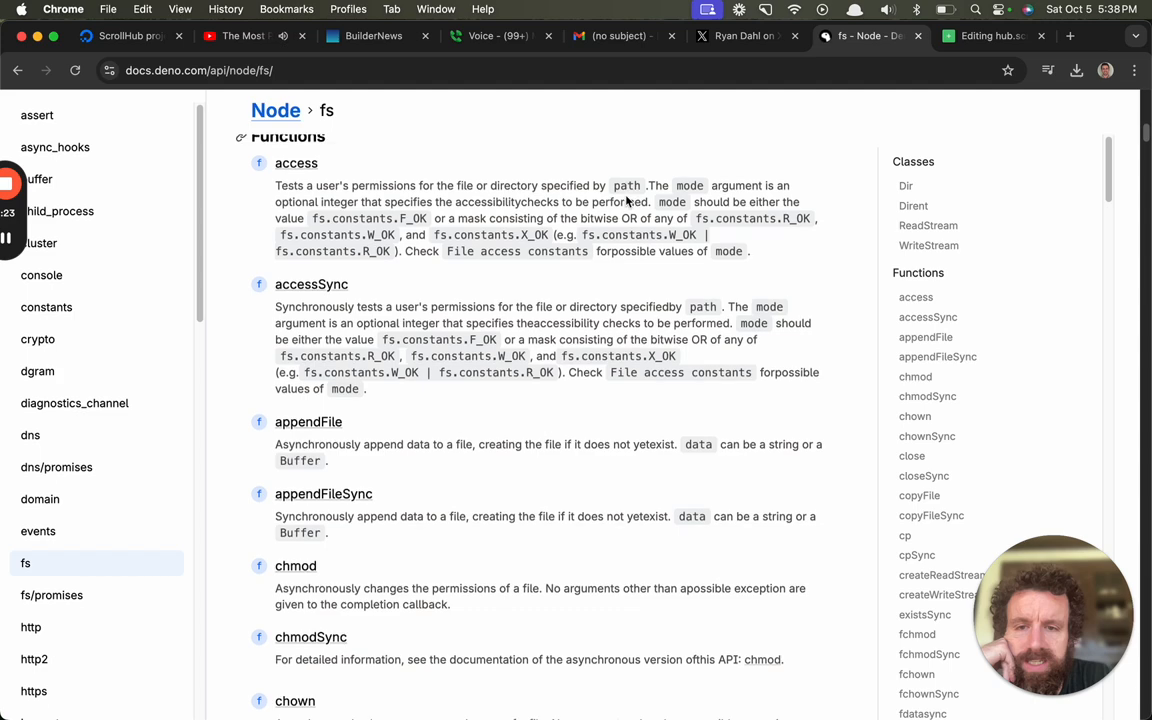
scroll(625, 196, down, 2)
scroll(625, 196, down, 2)
scroll(627, 201, down, 1)
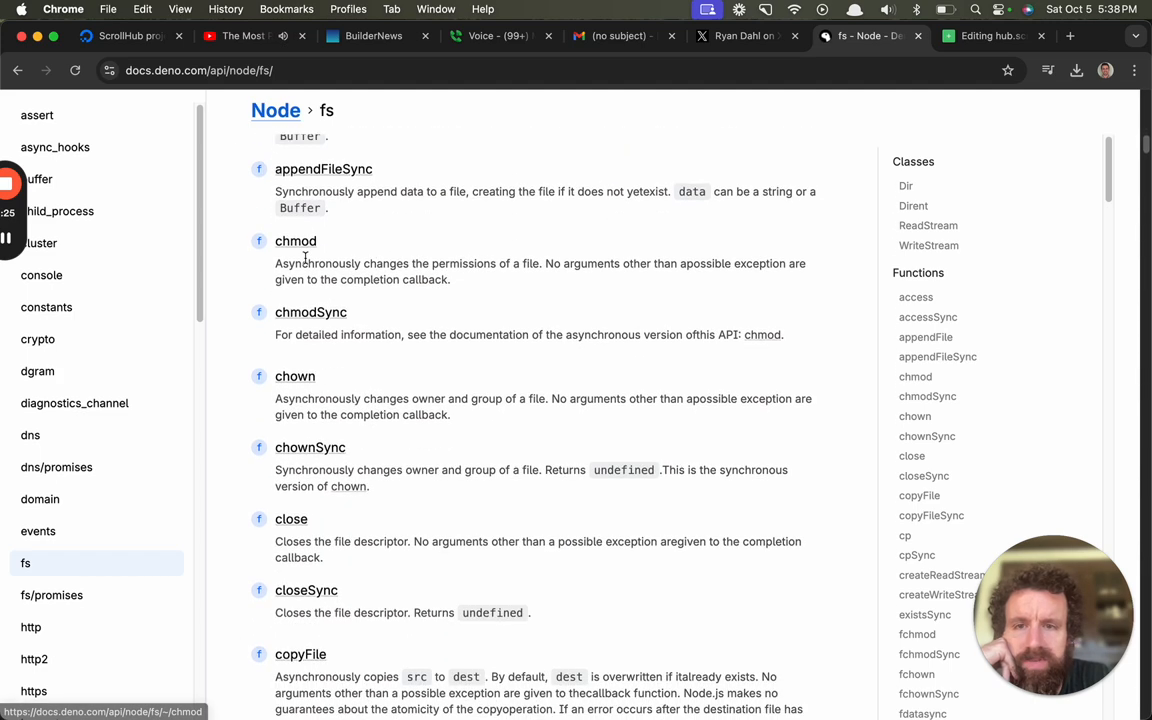
scroll(223, 236, down, 2)
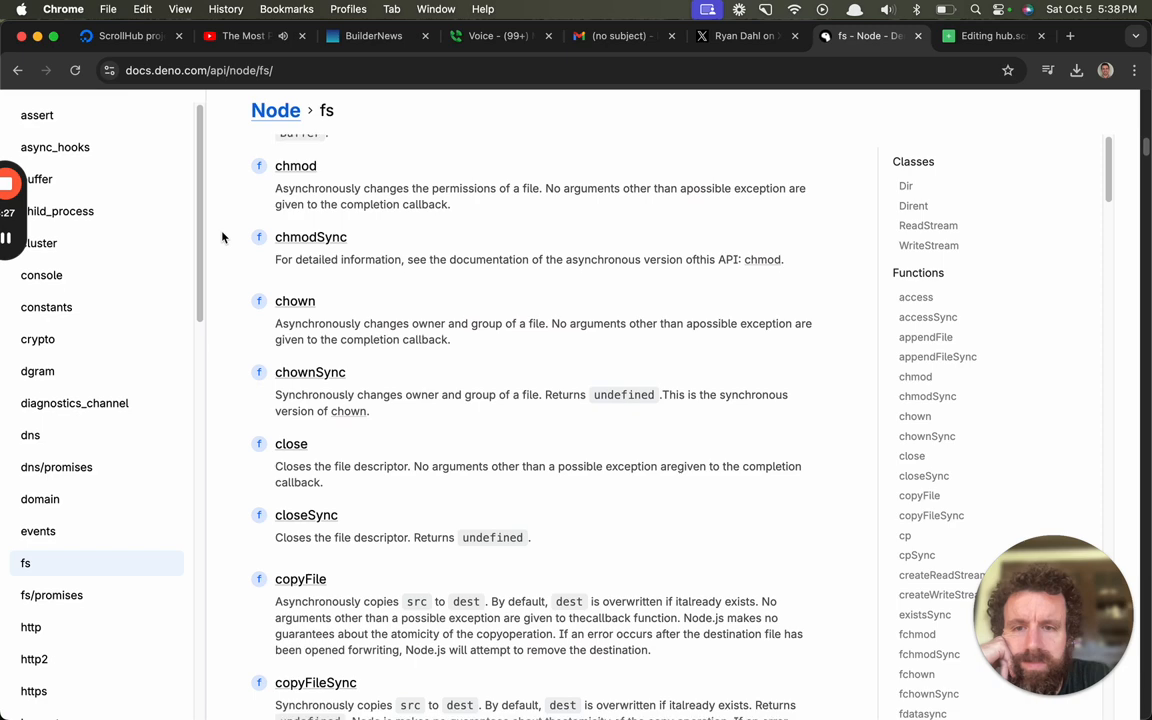
scroll(223, 236, down, 1)
scroll(228, 240, down, 1)
scroll(228, 240, down, 2)
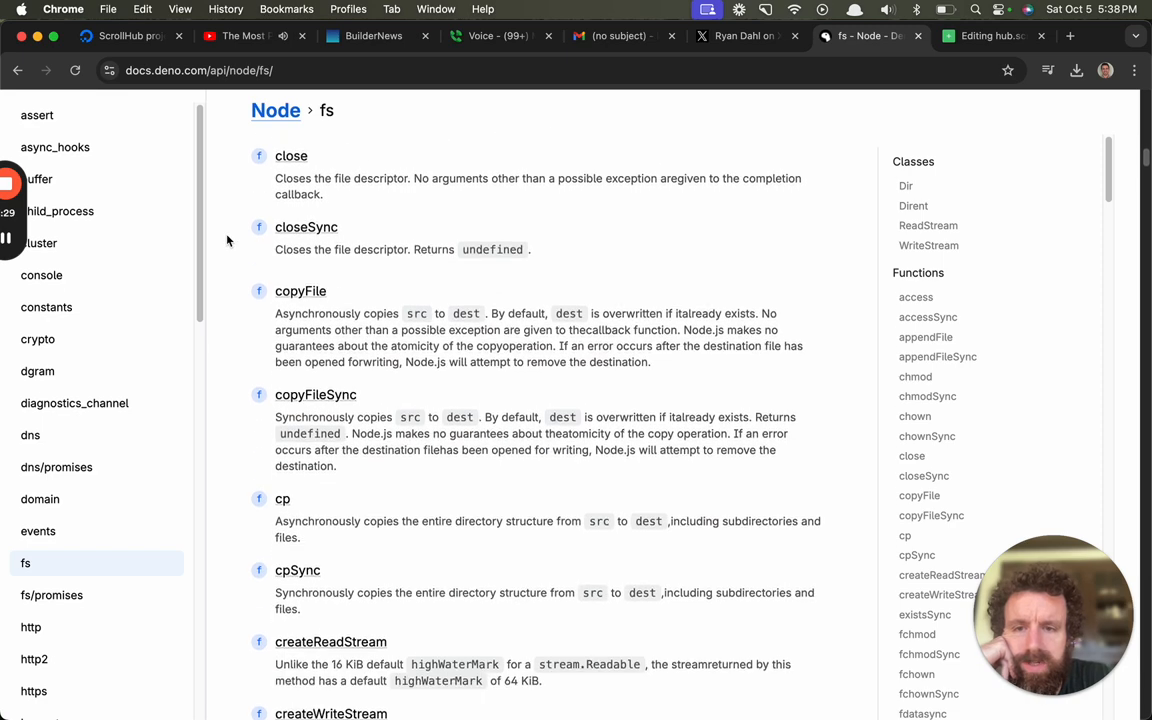
scroll(228, 240, down, 1)
scroll(228, 240, down, 1)
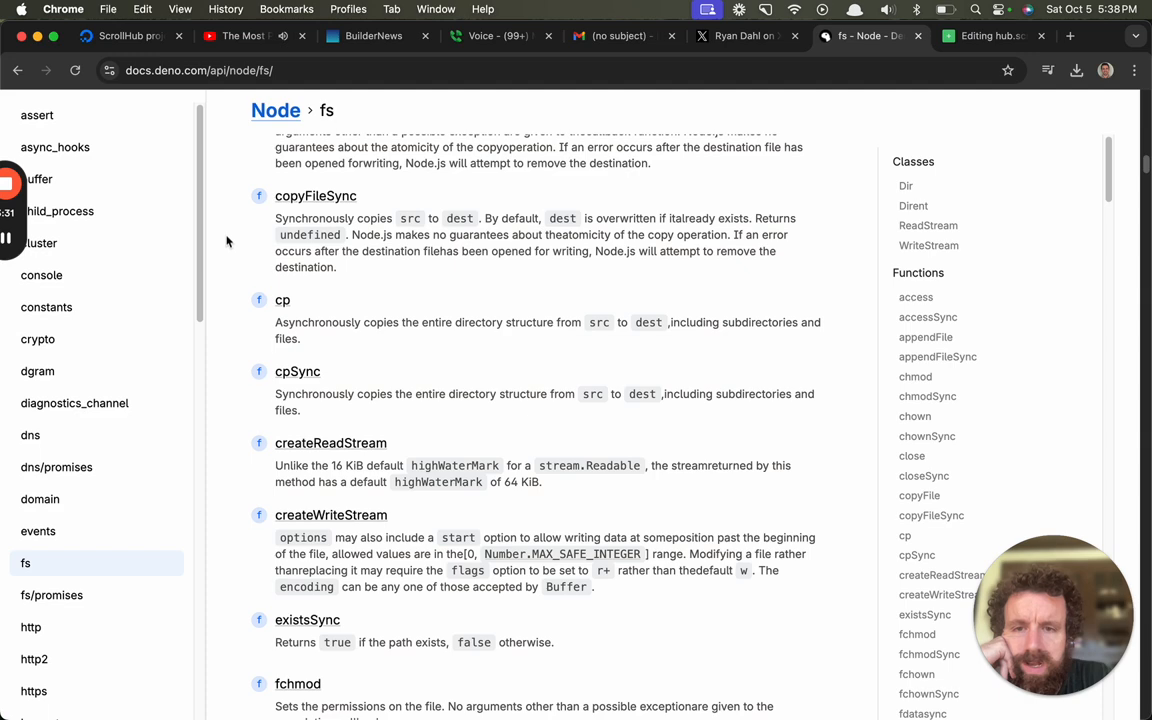
scroll(228, 240, down, 2)
scroll(228, 240, down, 1)
scroll(228, 240, down, 1)
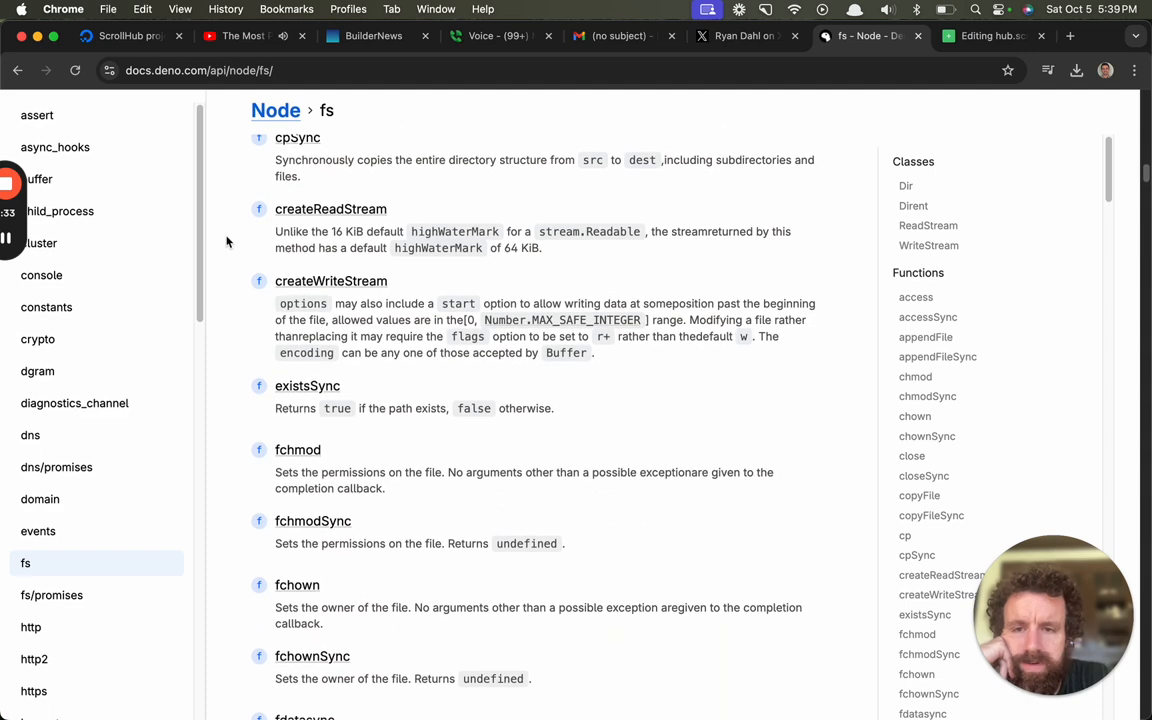
scroll(228, 240, down, 1)
scroll(228, 240, down, 1)
scroll(228, 240, down, 1)
scroll(228, 240, down, 1)
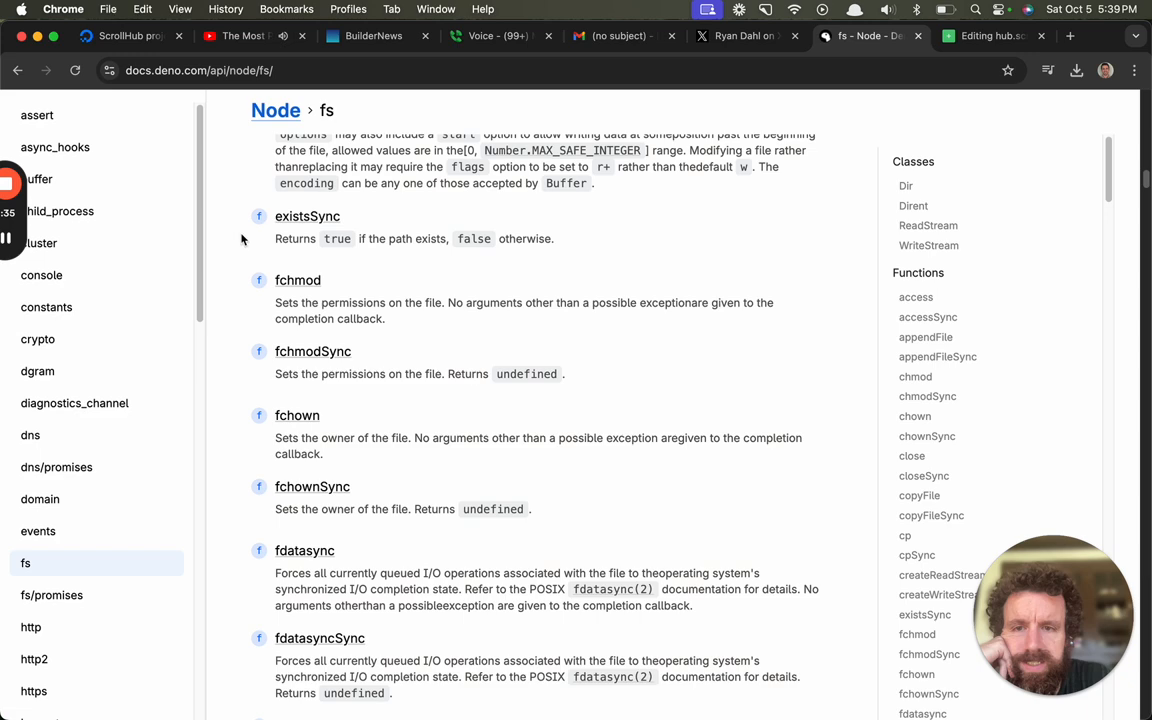
Load the existsSync function reference from the fs function list.
click(307, 217)
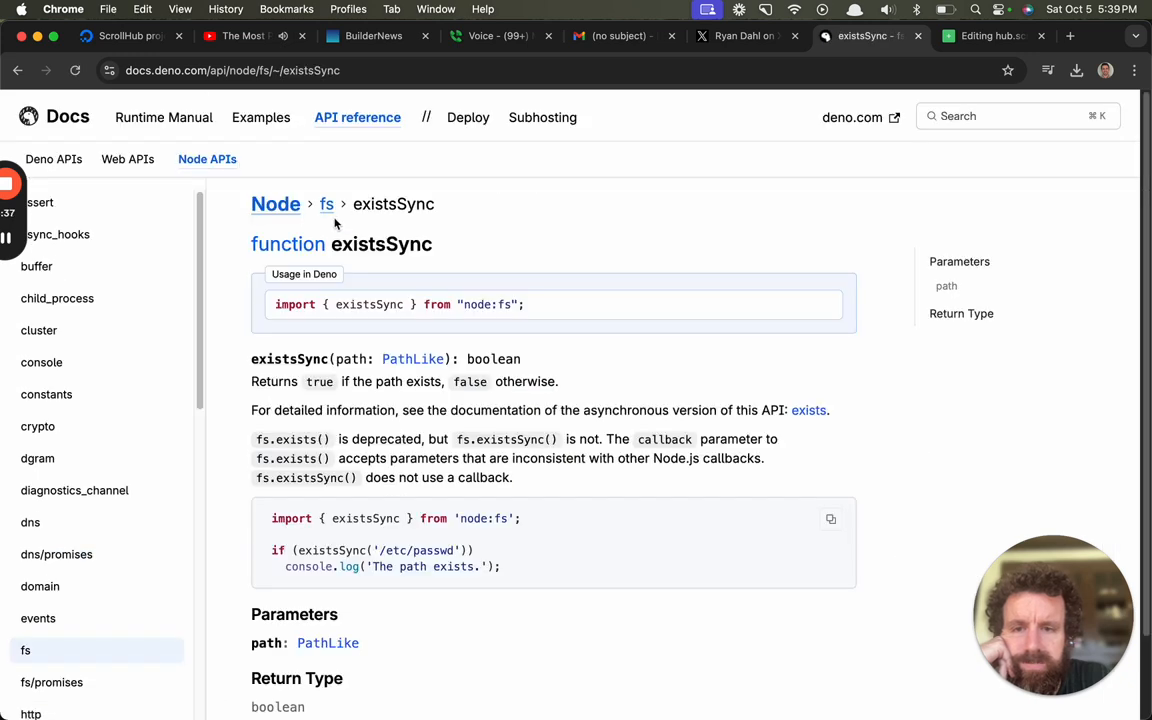
scroll(335, 223, down, 2)
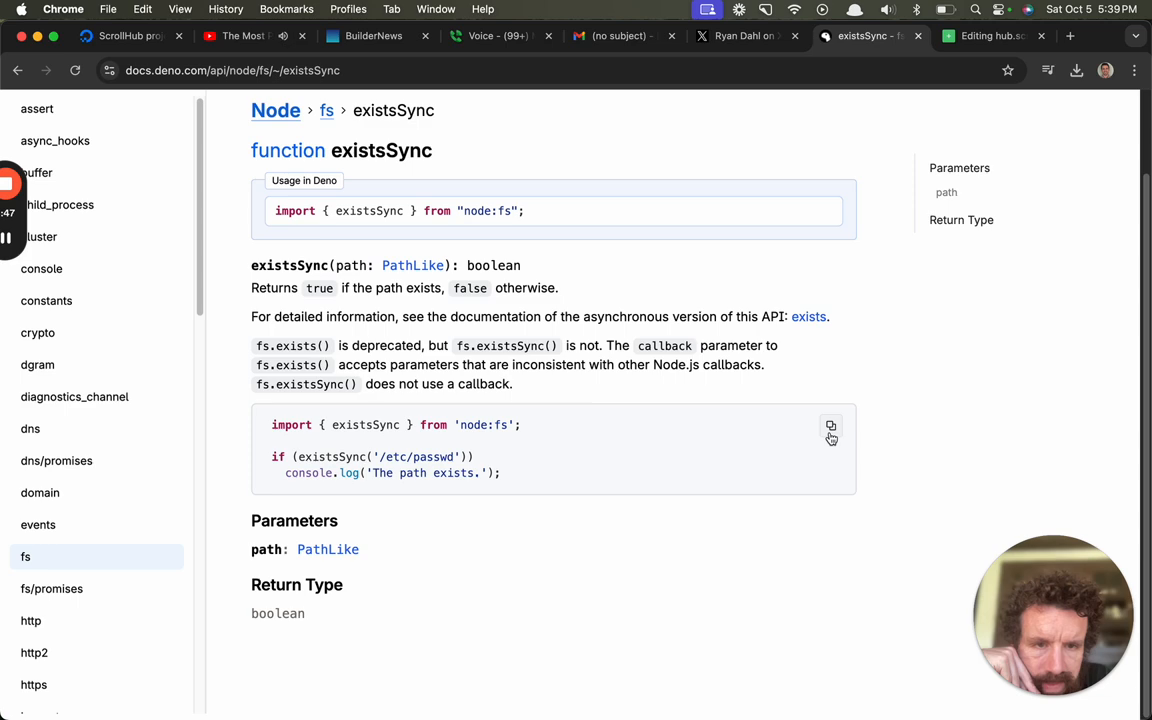
Paste the existsSync example into a new Sublime Text file, undo it, and return to the browser.
key(super+Tab)
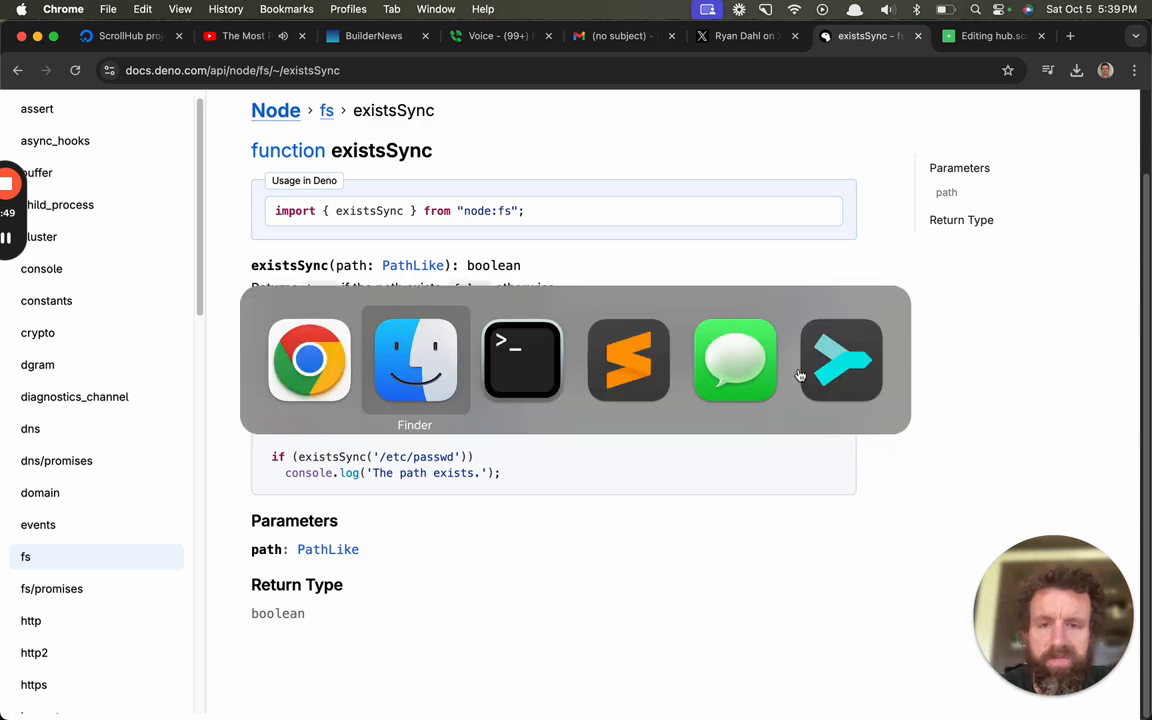
key(Tab)
key(Tab)
key(super+n)
key(super+v)
key(super+z)
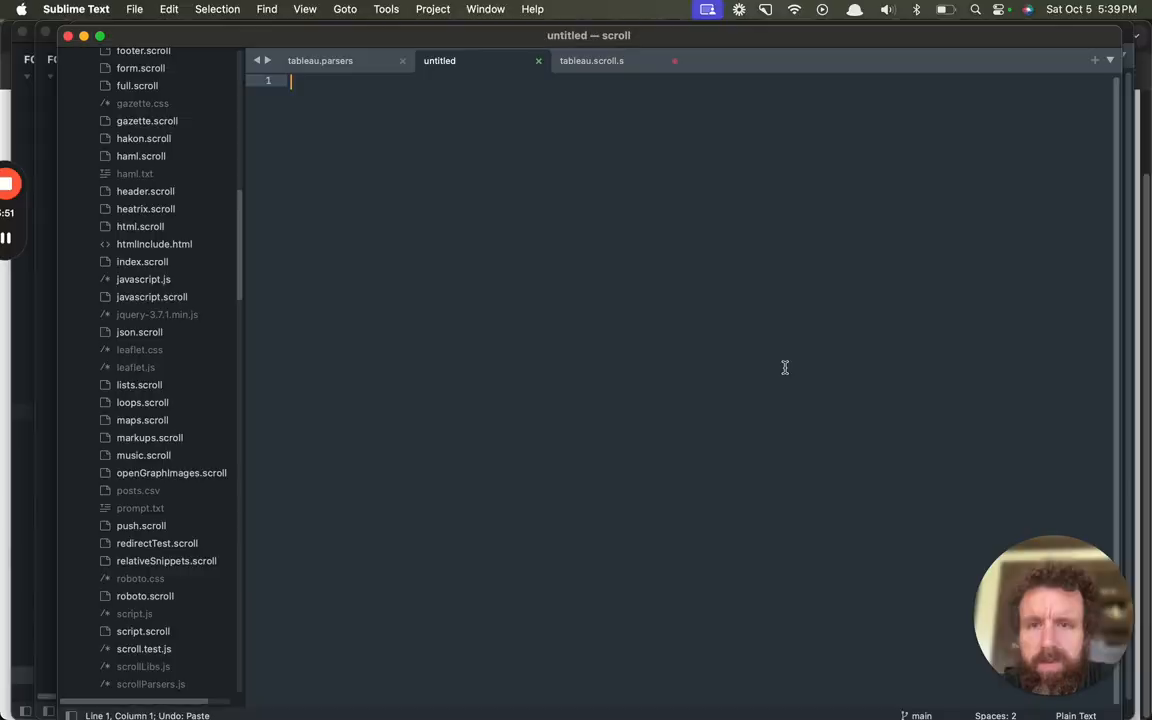
key(super+Tab)
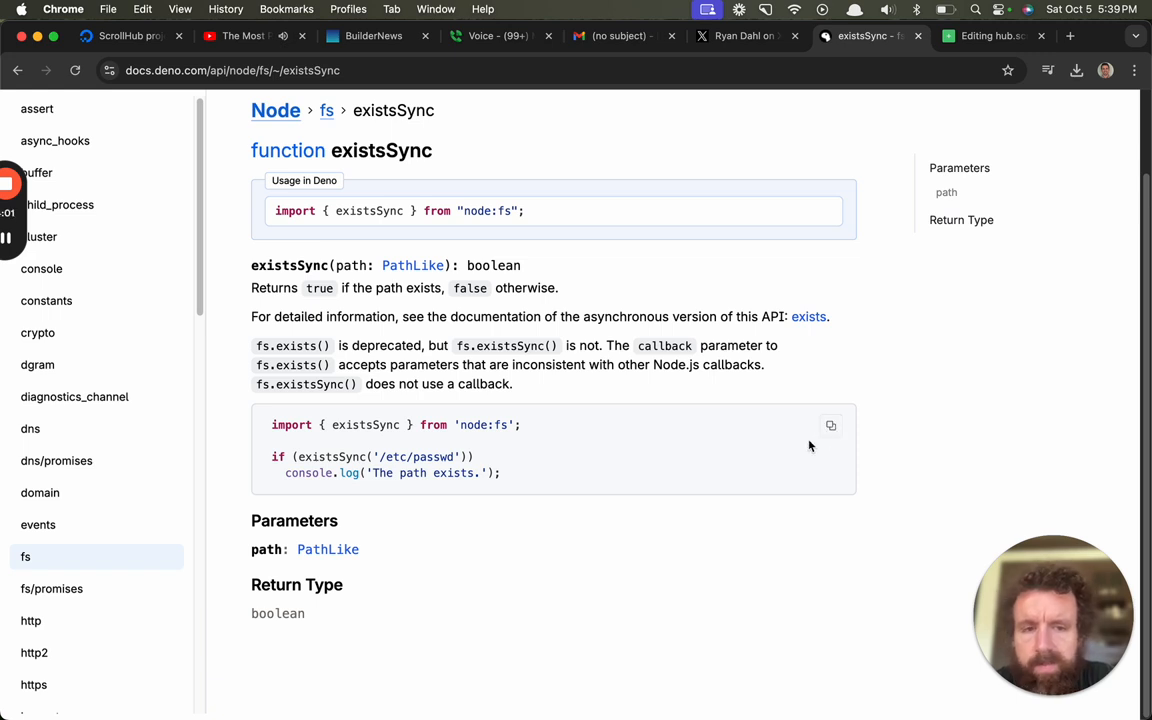
Visit the Scroll try-it-now playground and scroll.pub homepage, then switch to the YouTube video tab.
key(super+t)
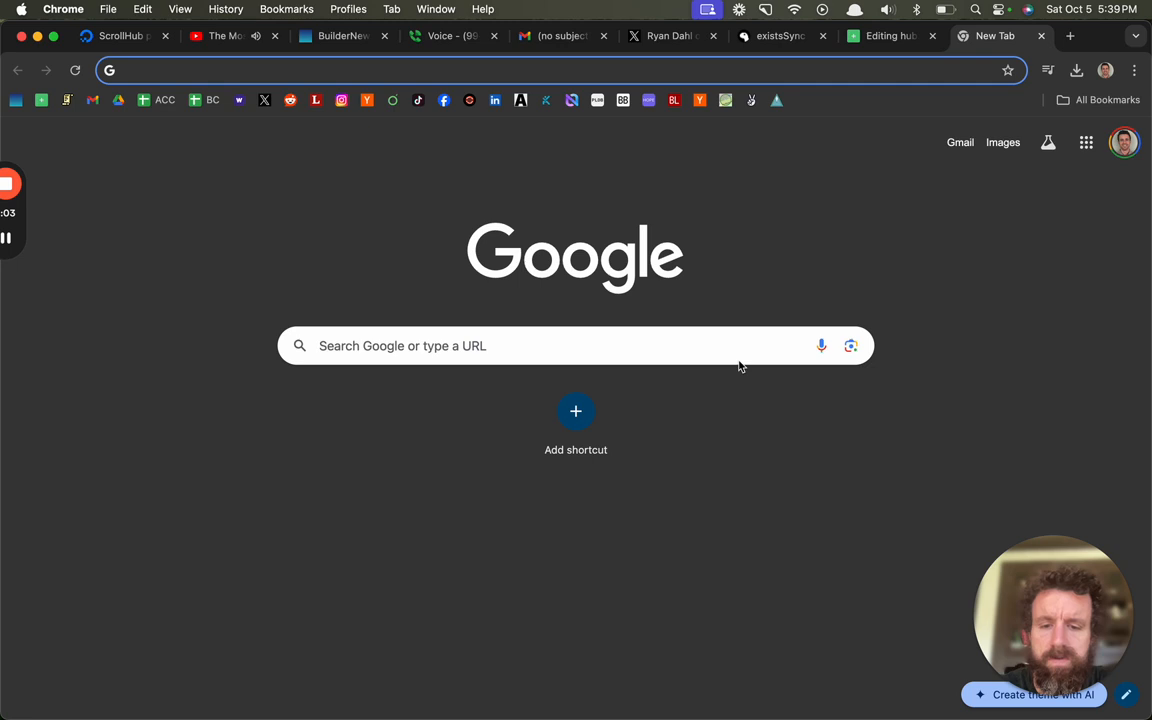
text(tr)
key(Return)
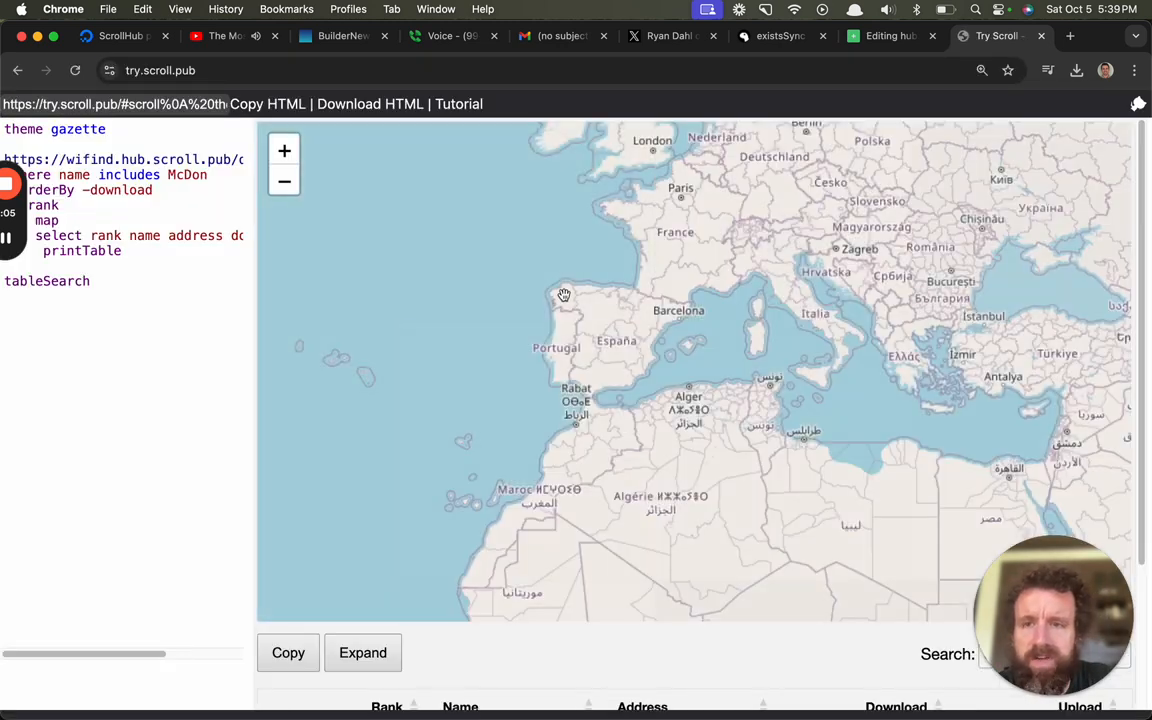
key(super+l)
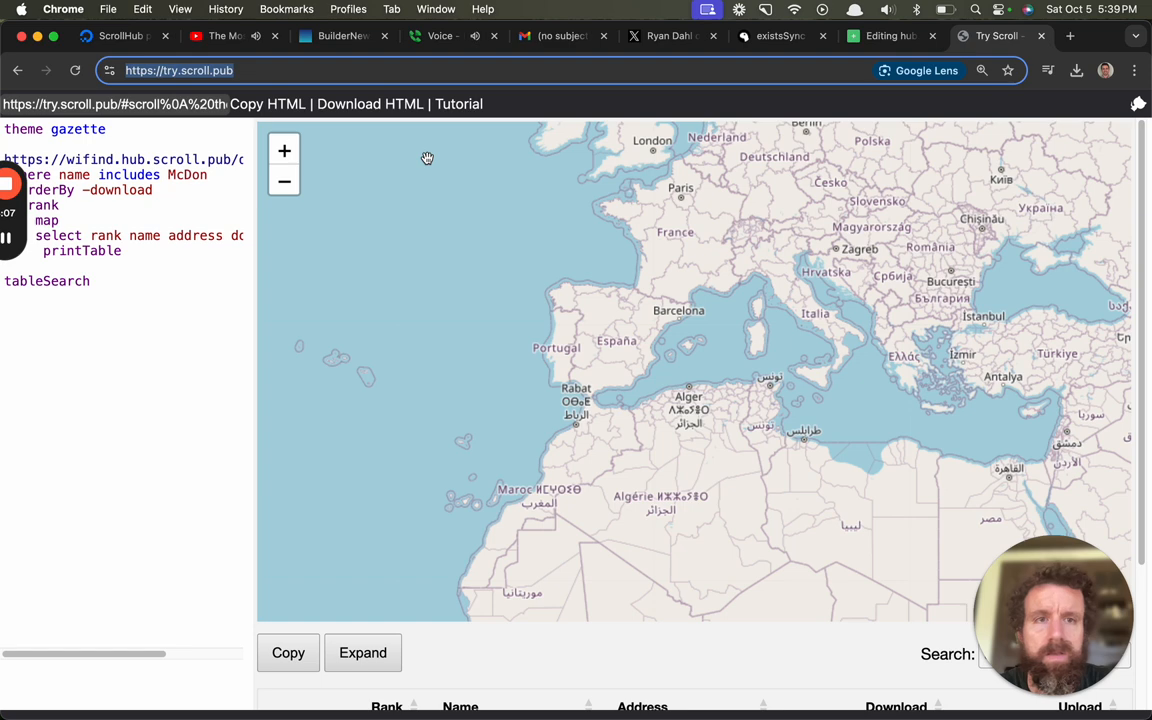
text(scroll.pub)
key(Return)
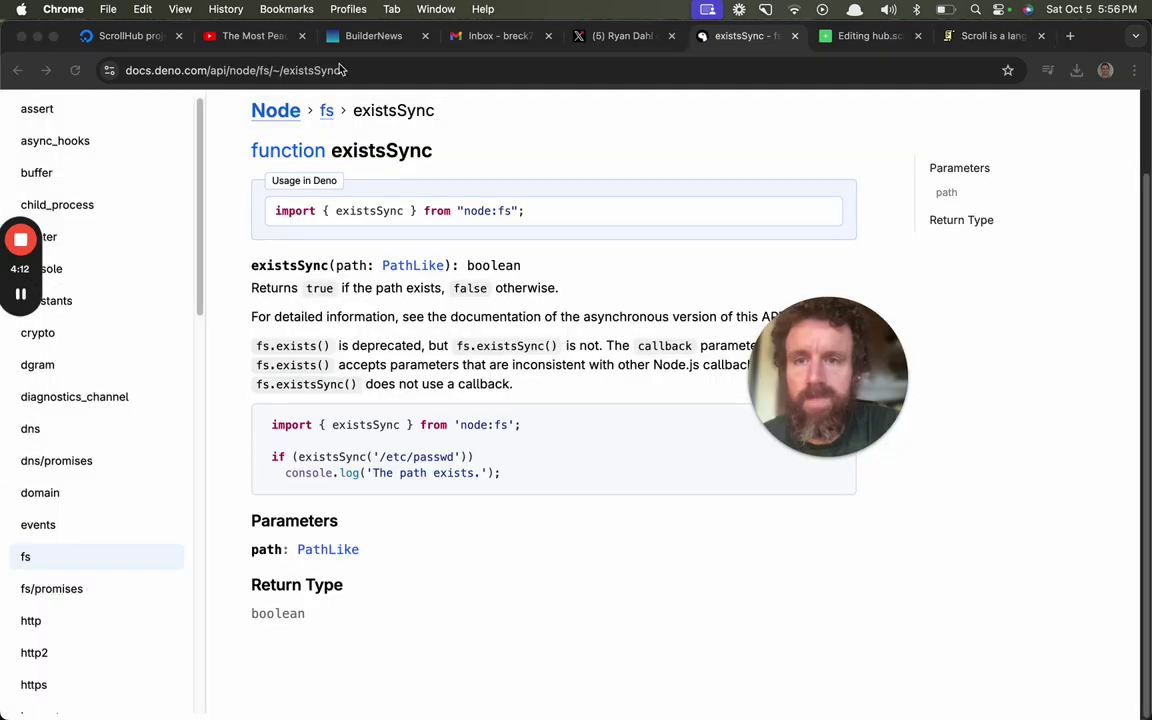
click(245, 36)
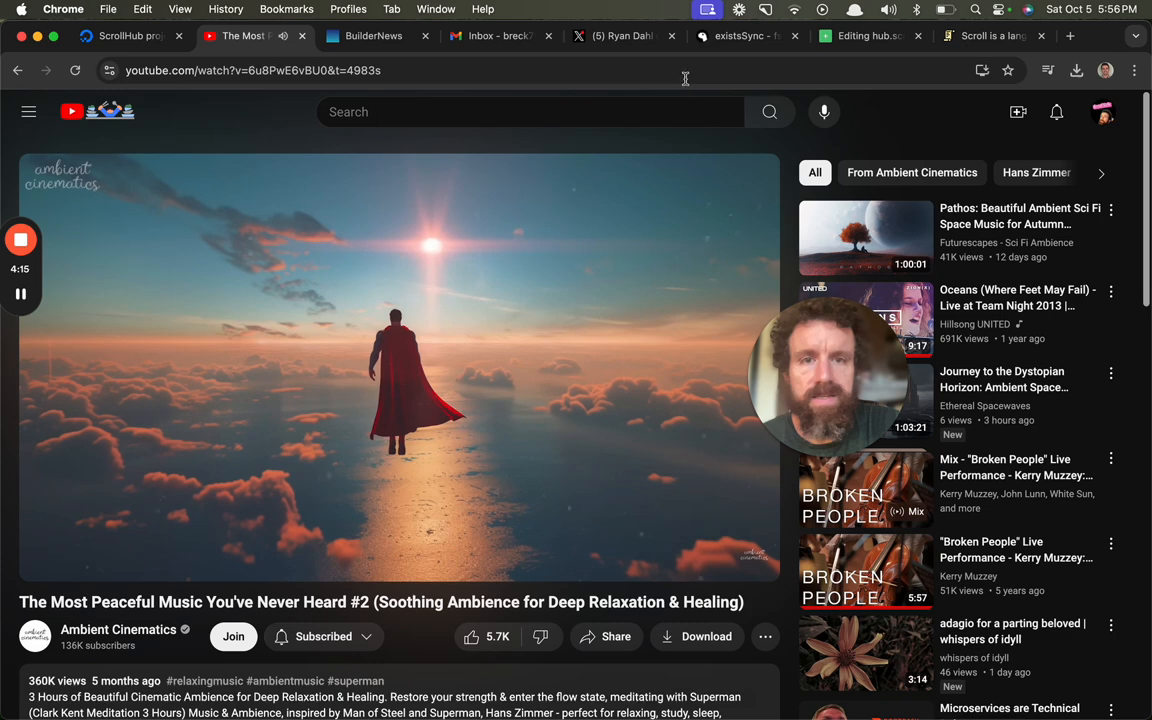
Return to the existsSync docs tab, raise the volume, and select part of the page.
click(740, 36)
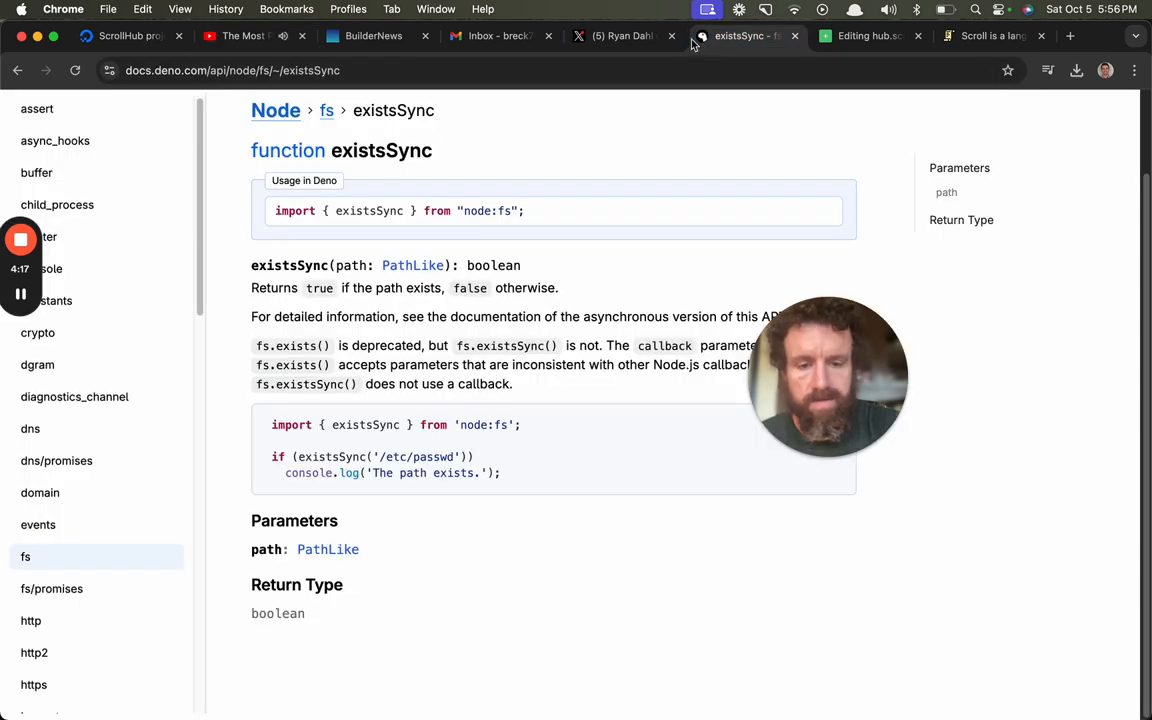
key(XF86AudioRaiseVolume)
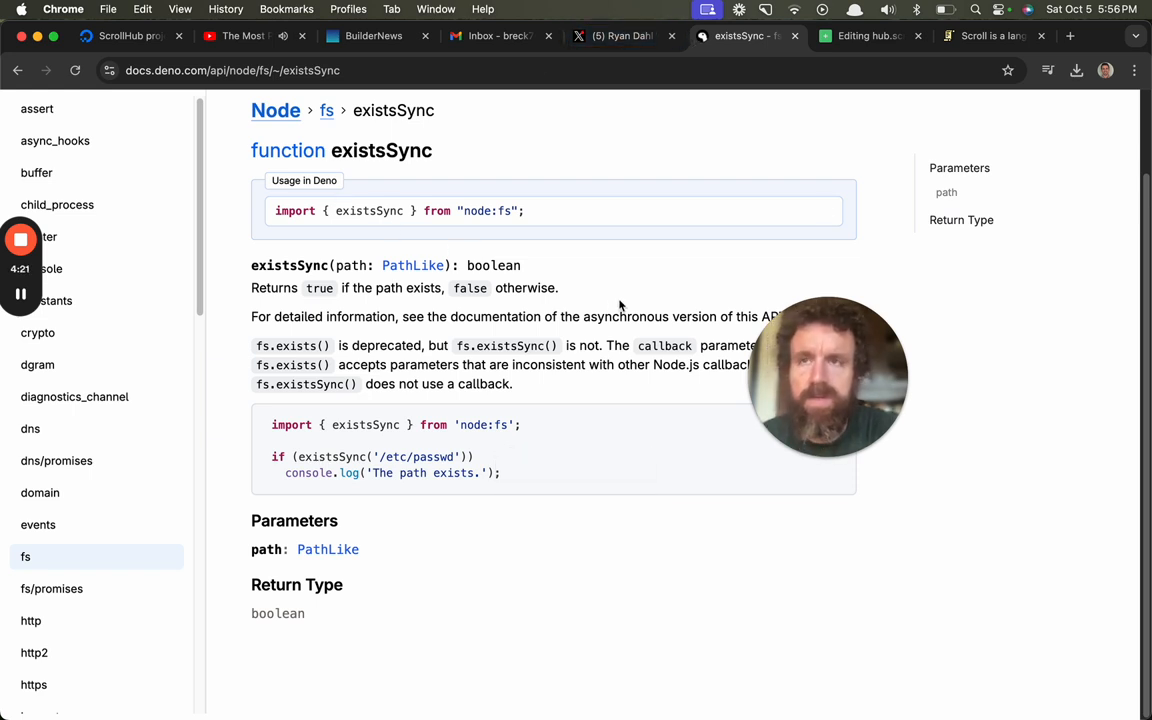
drag(790, 370, 961, 503)
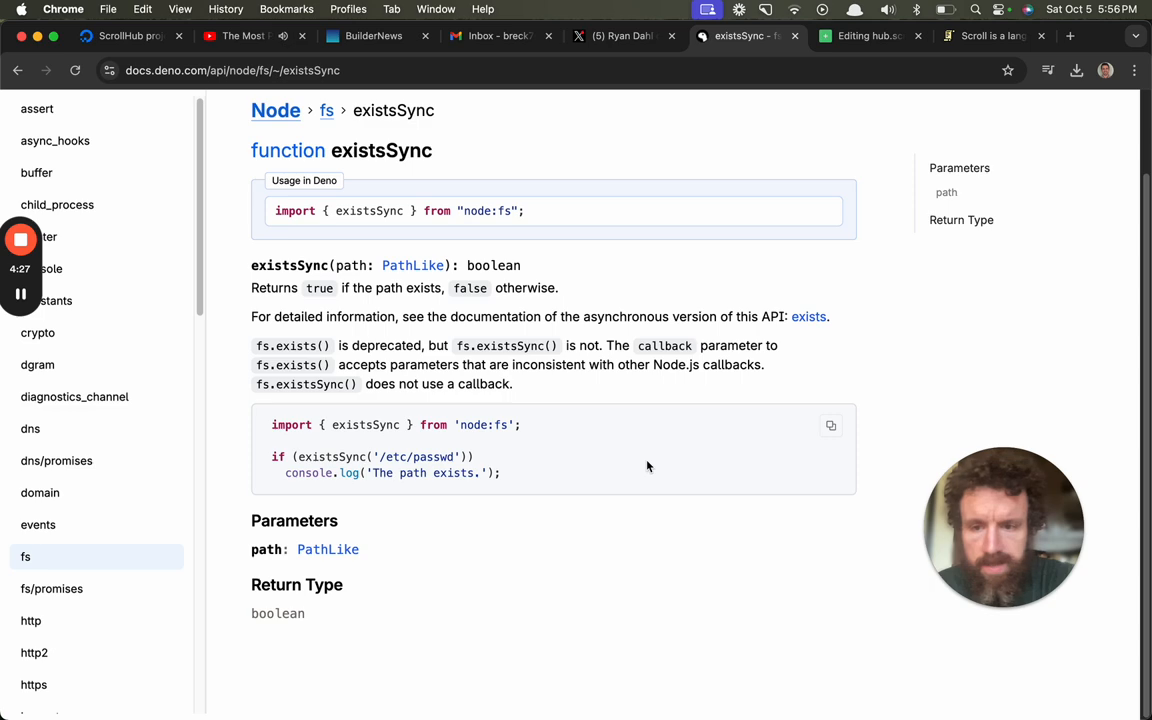
Glance at the ScrollHub simpleimport editor tab, then go back to the existsSync docs.
click(868, 36)
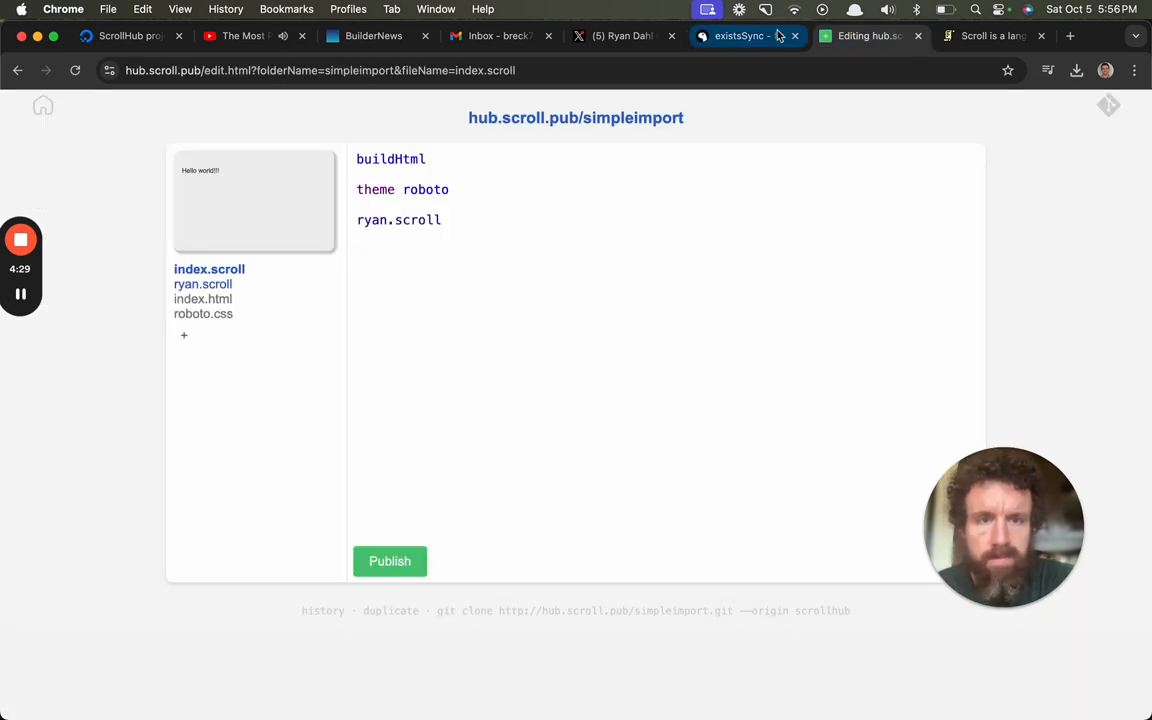
click(745, 36)
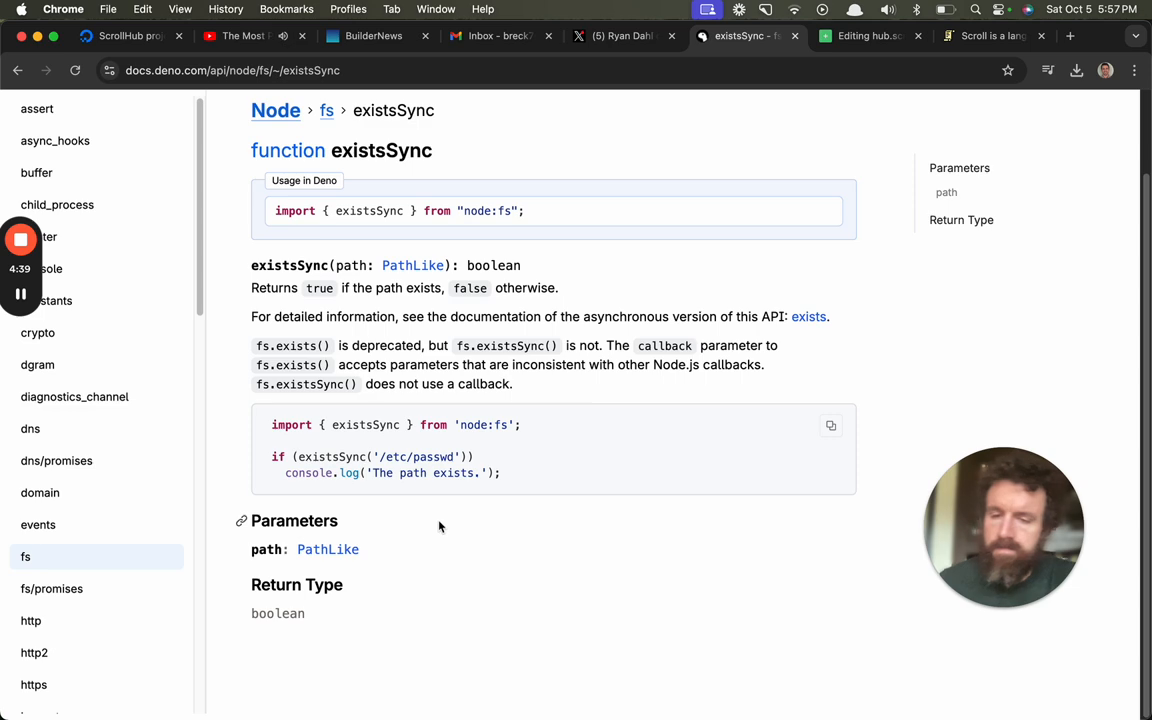
scroll(409, 495, up, 3)
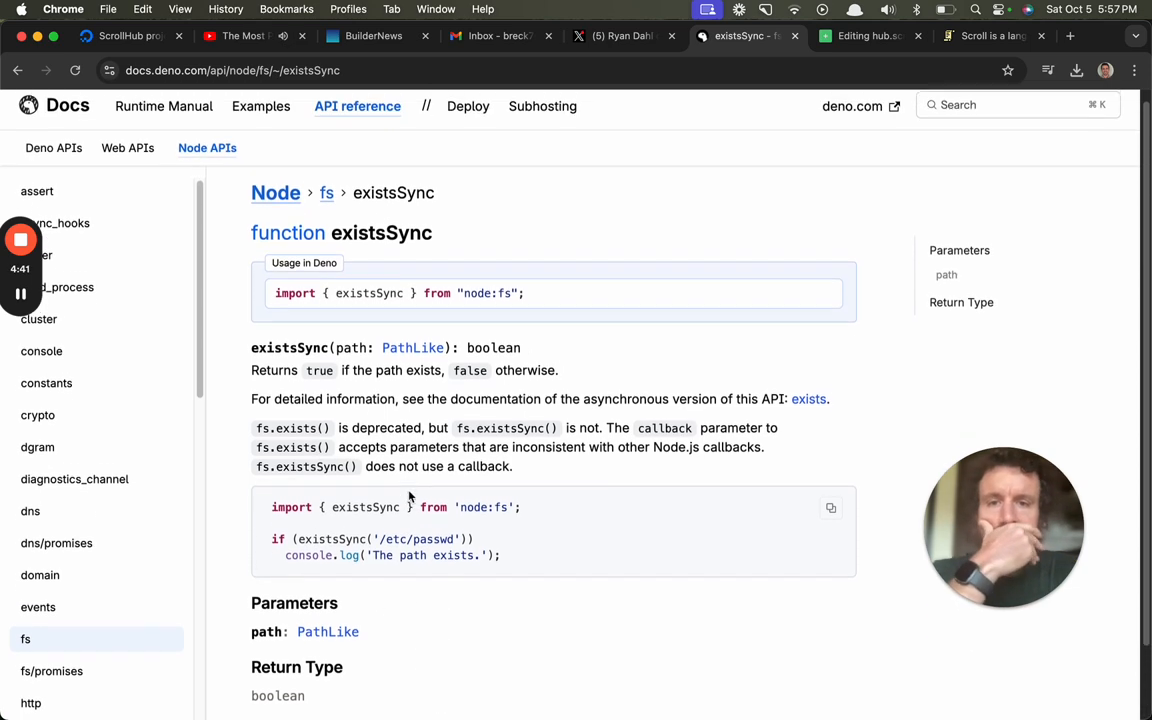
scroll(409, 495, down, 3)
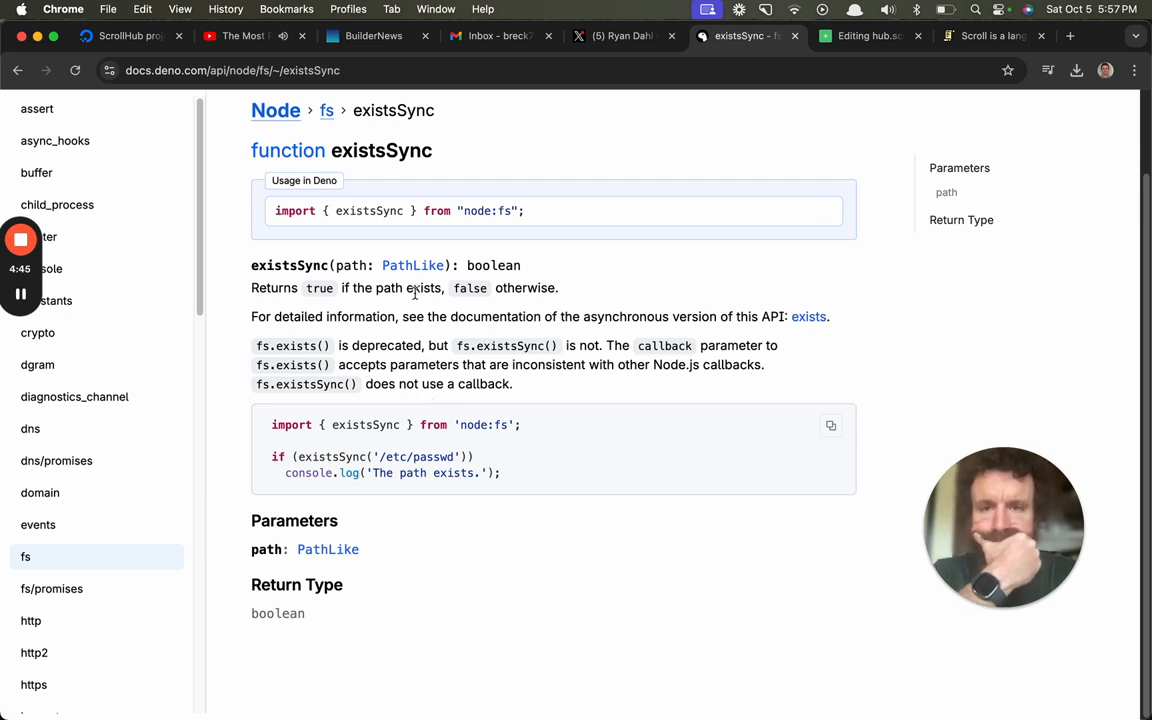
scroll(603, 287, up, 1)
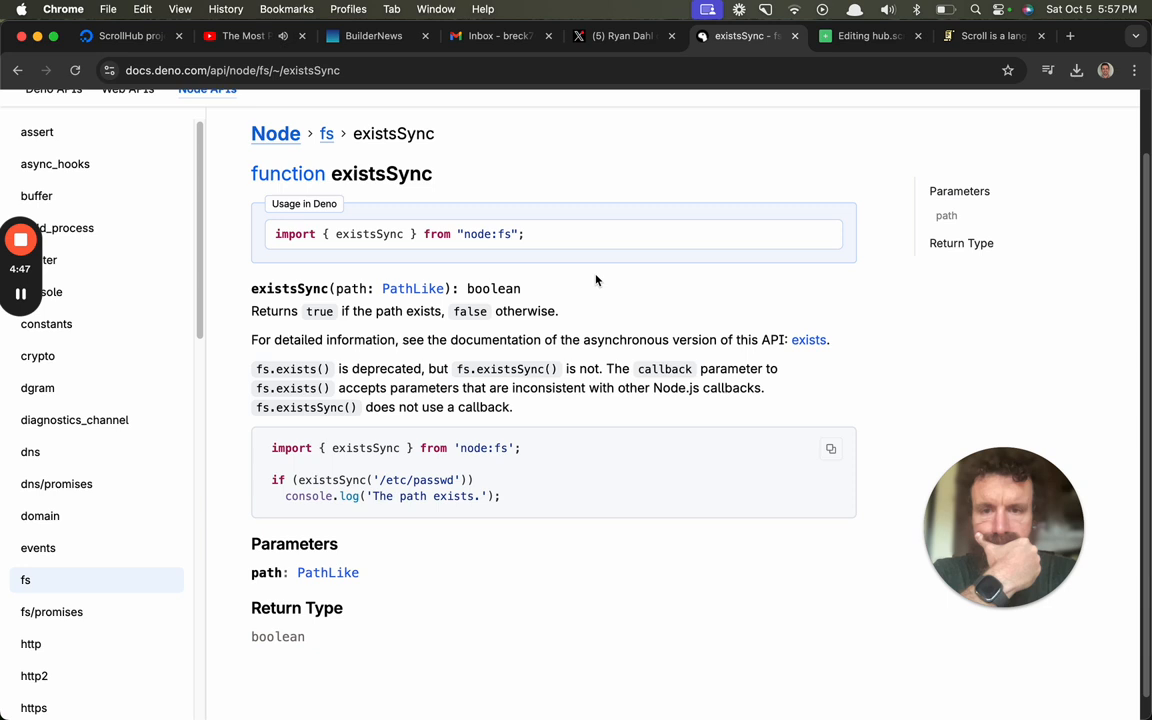
scroll(596, 280, up, 1)
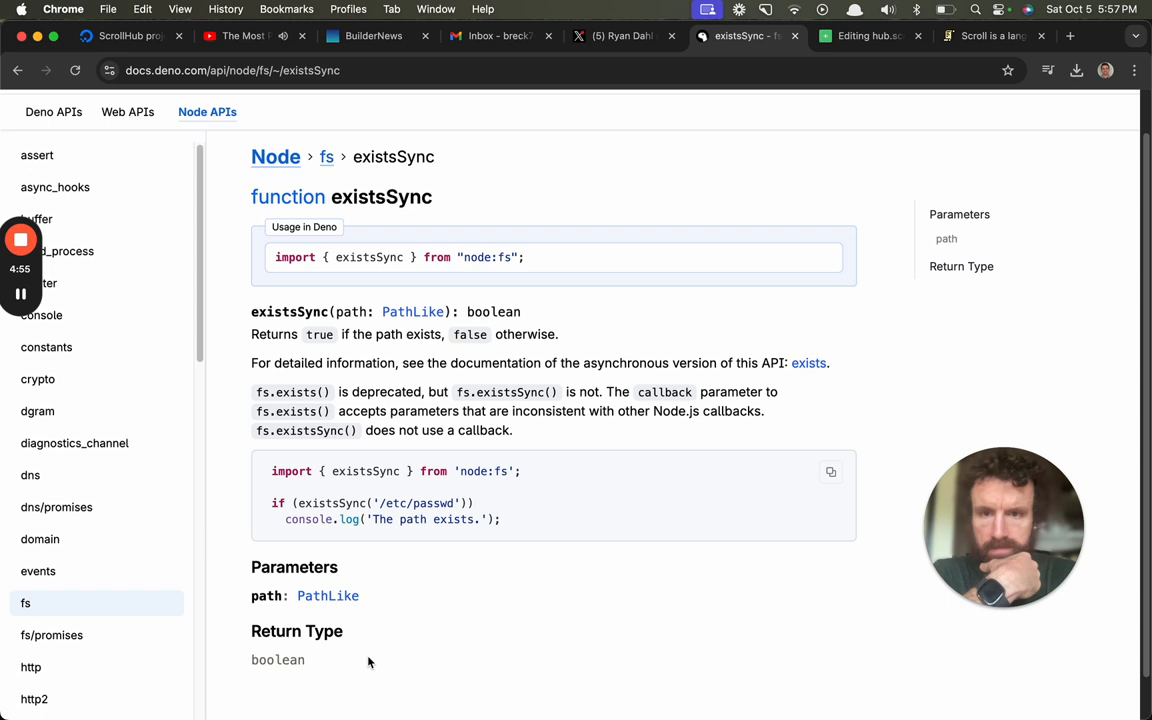
drag(369, 662, 255, 573)
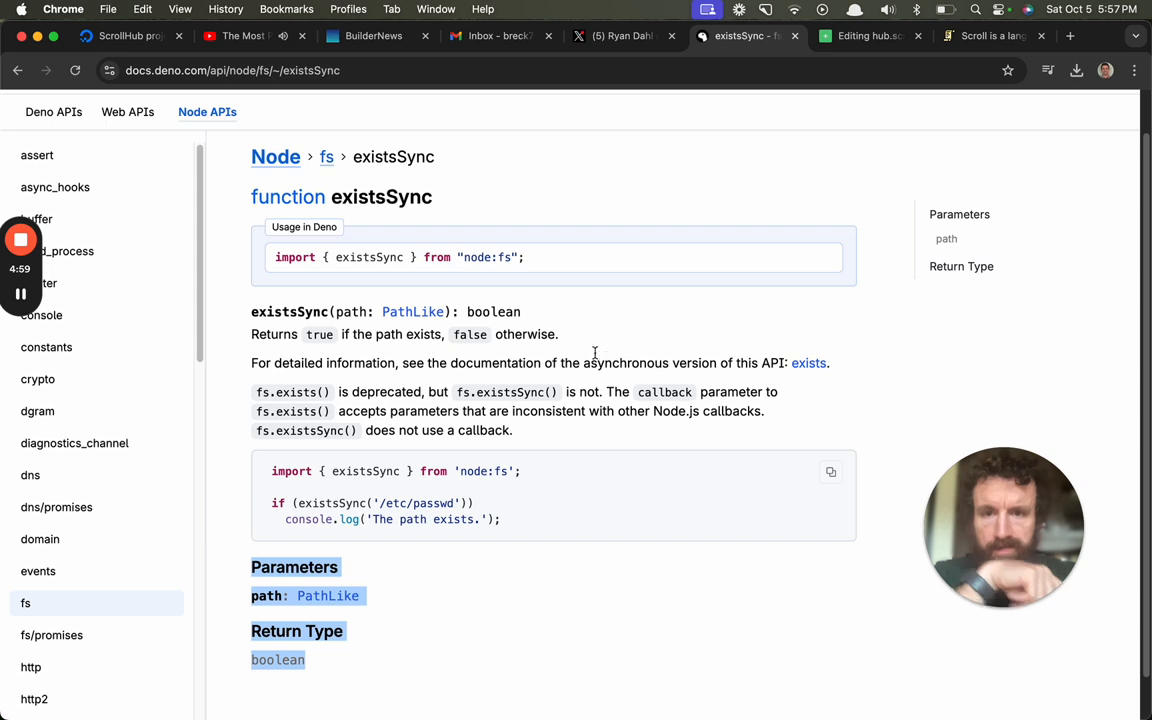
click(386, 556)
drag(330, 655, 255, 570)
click(463, 612)
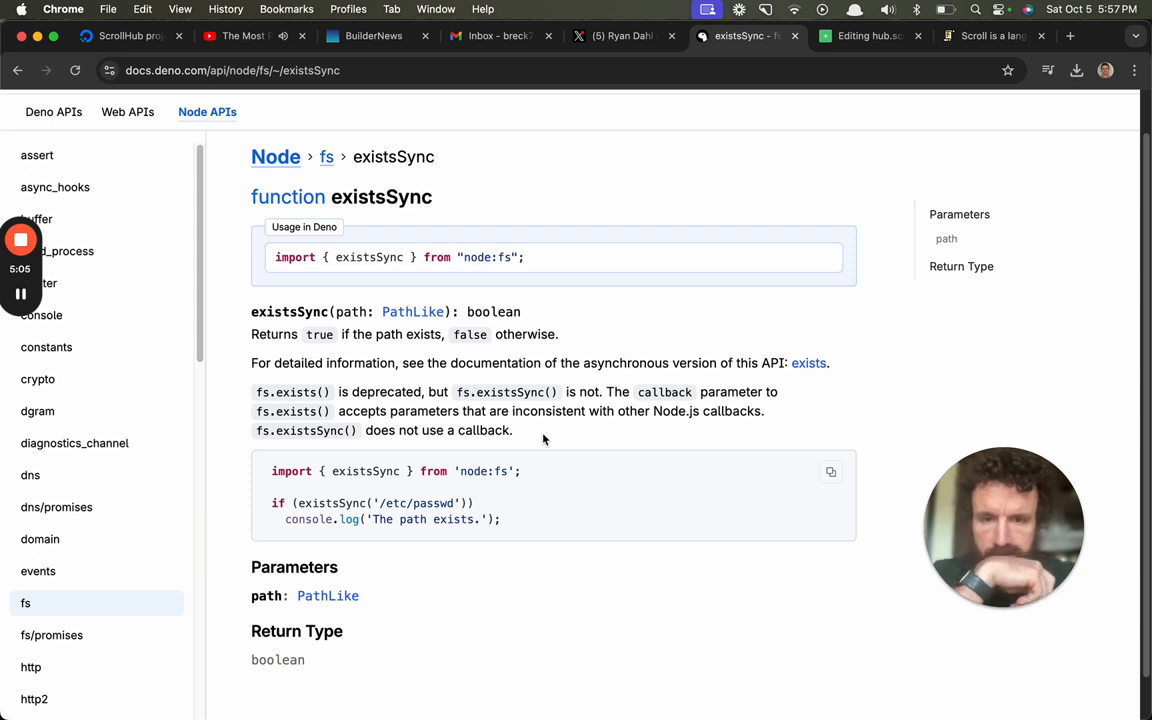
drag(515, 432, 281, 378)
click(375, 678)
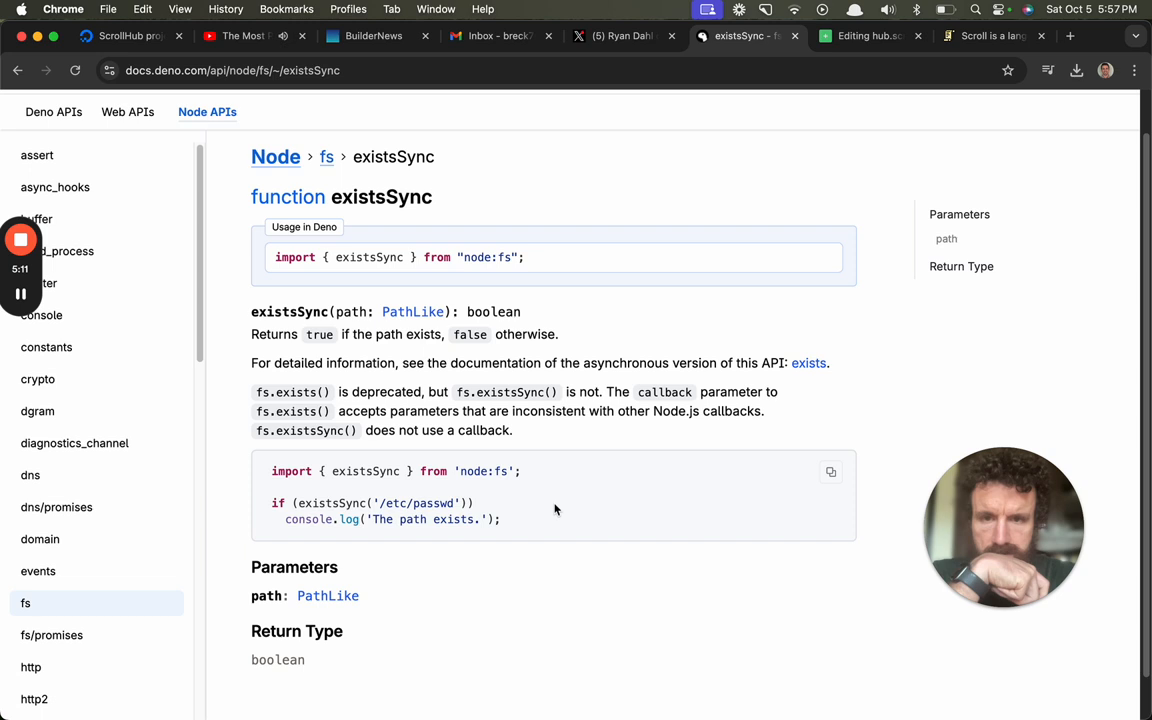
triple_click(377, 333)
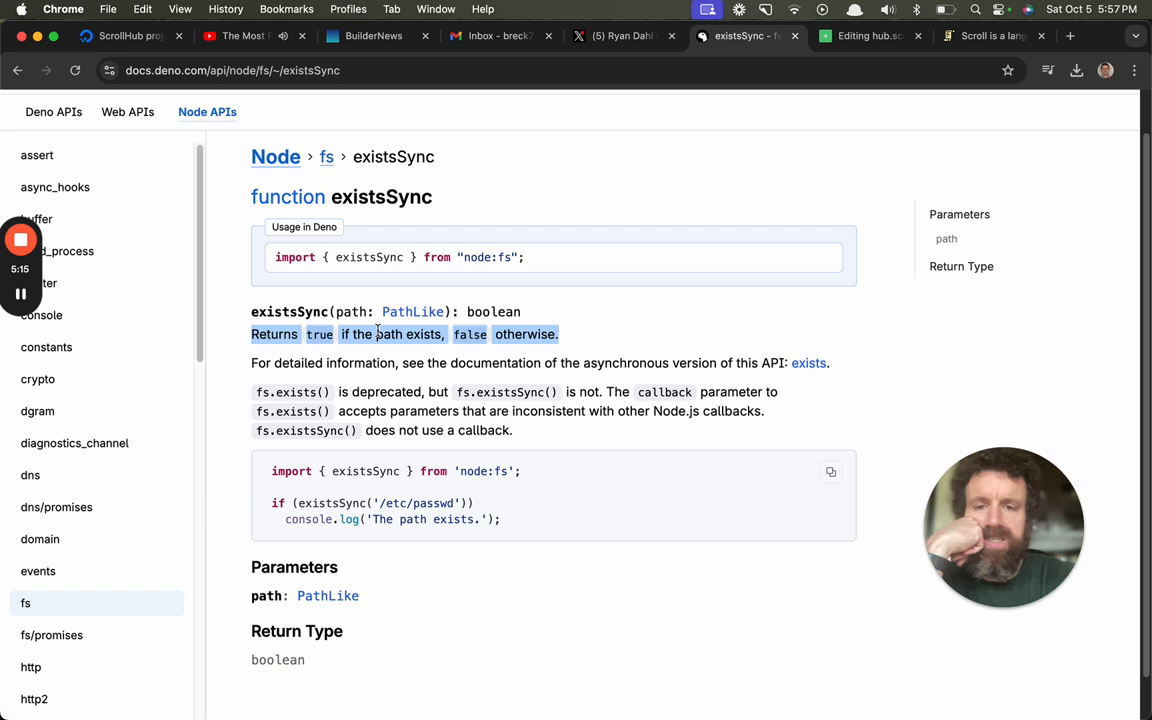
double_click(377, 333)
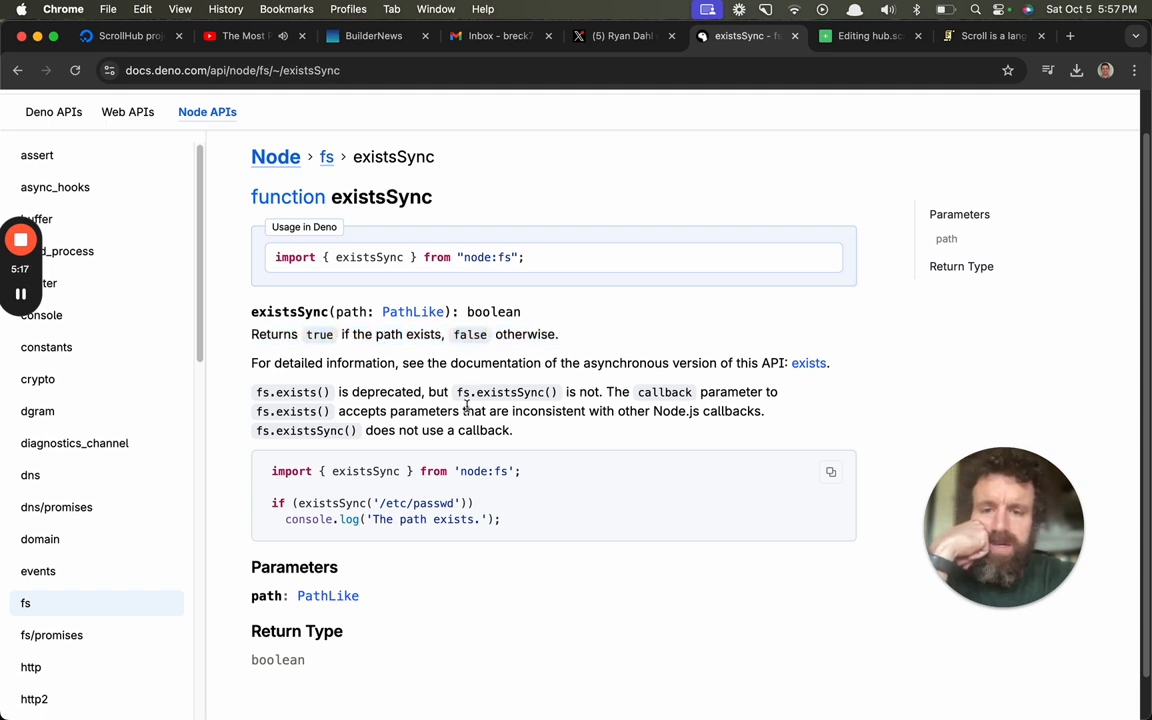
drag(513, 430, 257, 384)
click(437, 675)
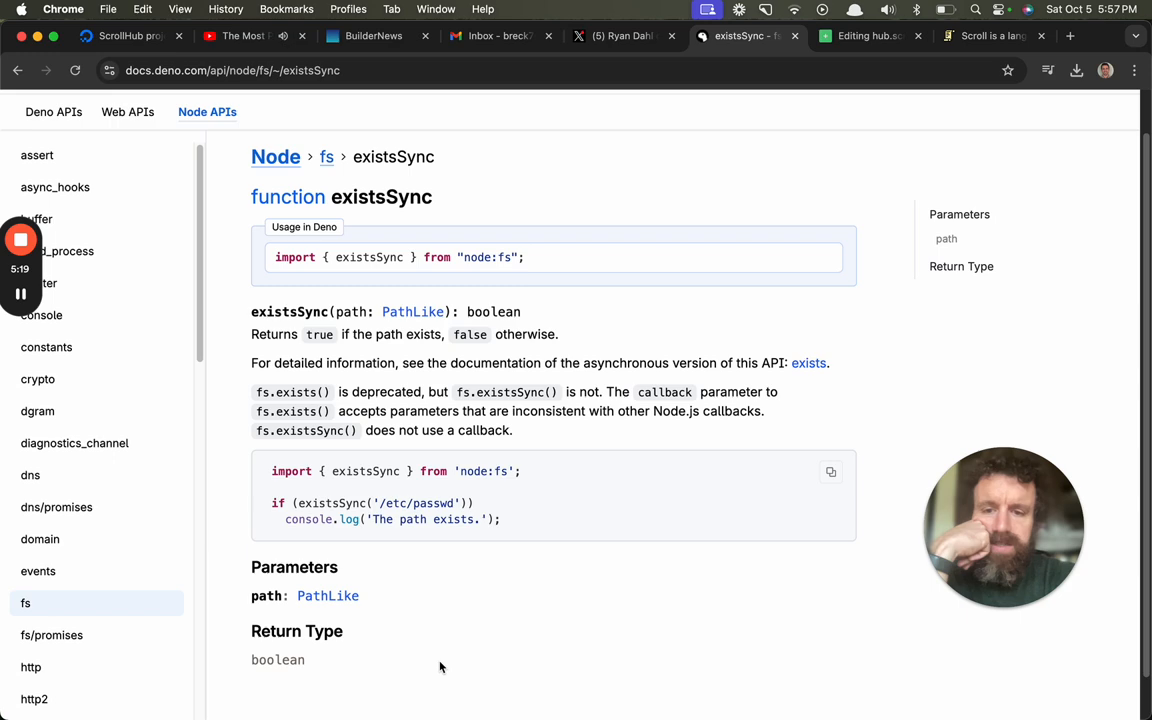
click(17, 70)
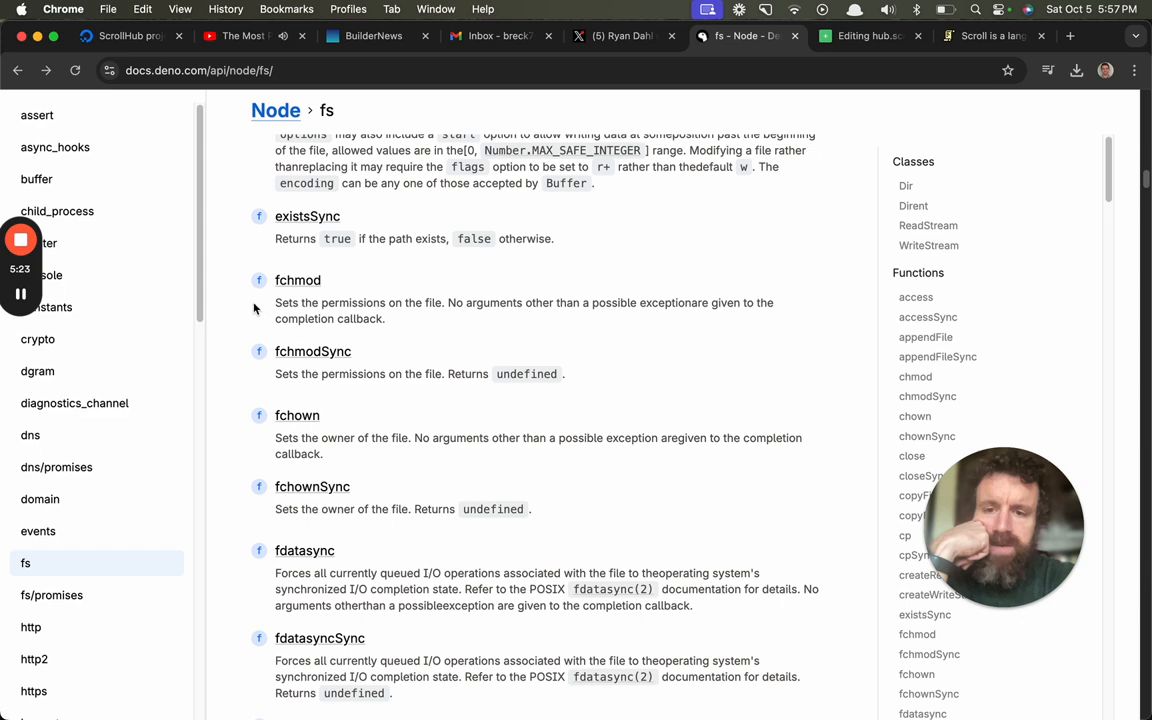
scroll(234, 275, down, 5)
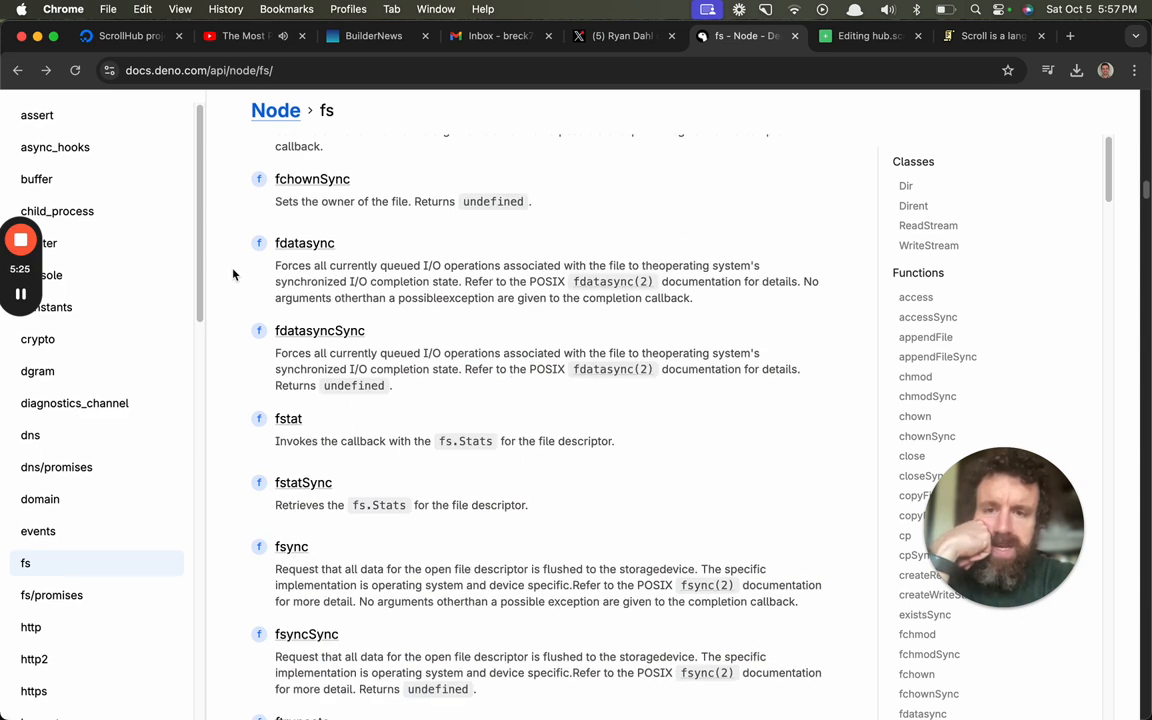
scroll(234, 275, down, 5)
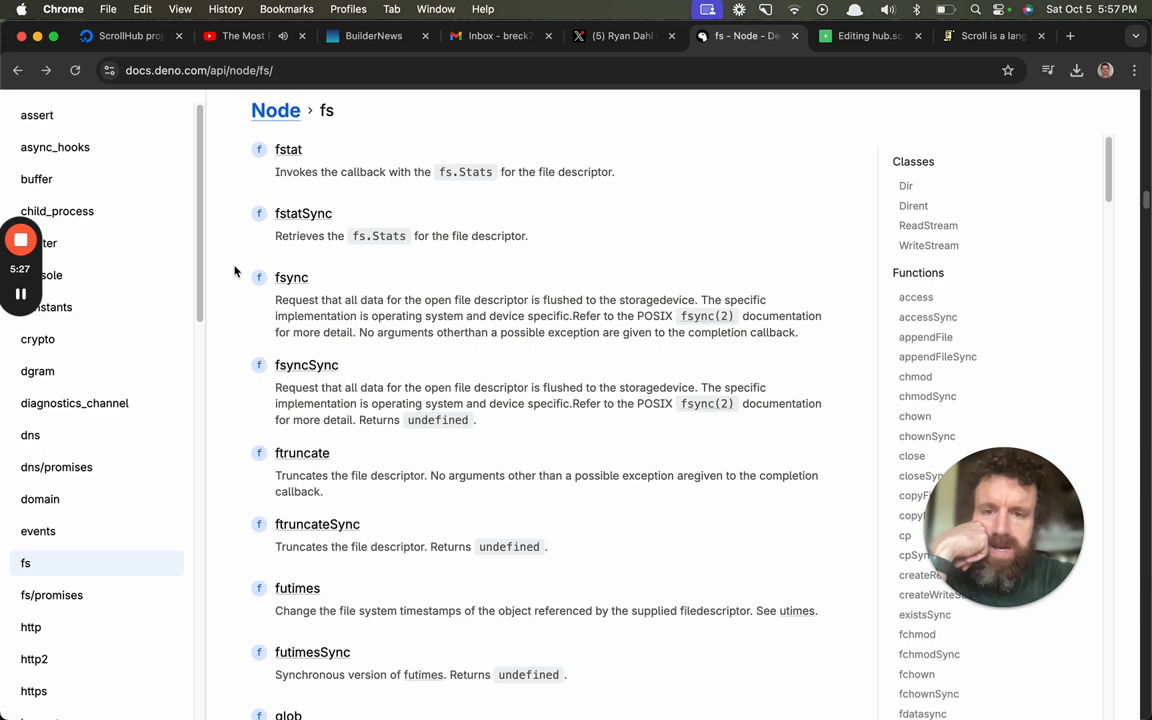
scroll(235, 270, down, 5)
scroll(235, 270, down, 5)
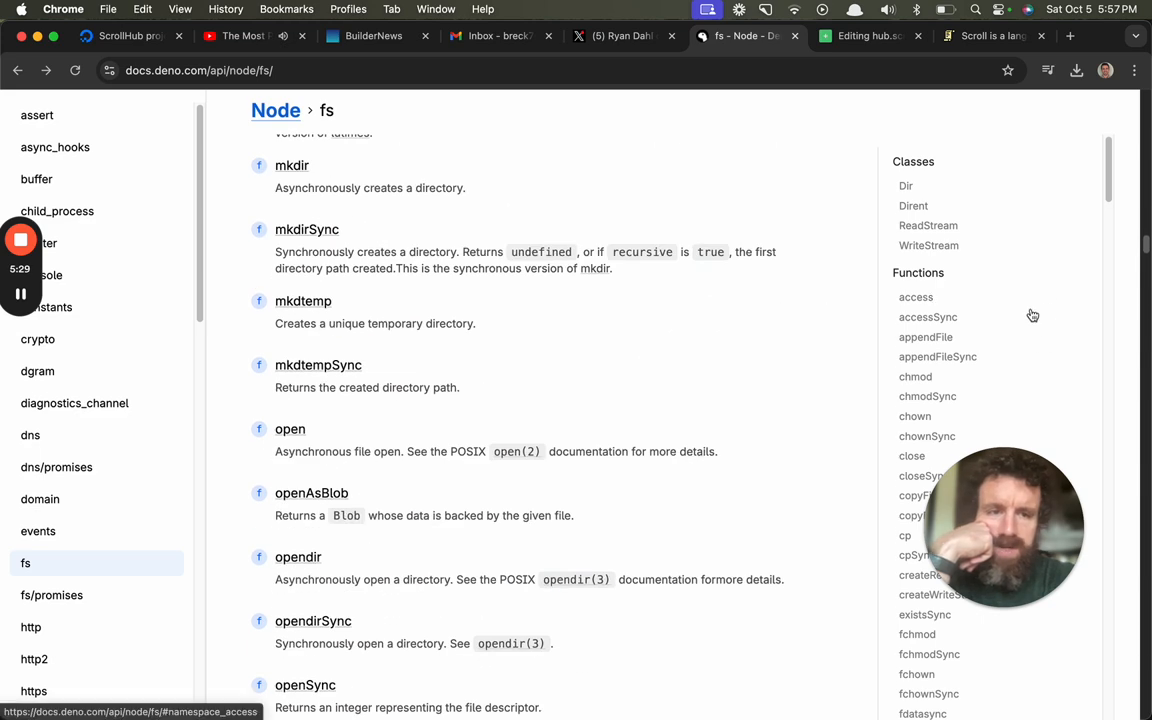
scroll(1024, 317, down, 8)
scroll(1024, 317, down, 3)
scroll(1024, 317, down, 5)
scroll(1024, 317, down, 5)
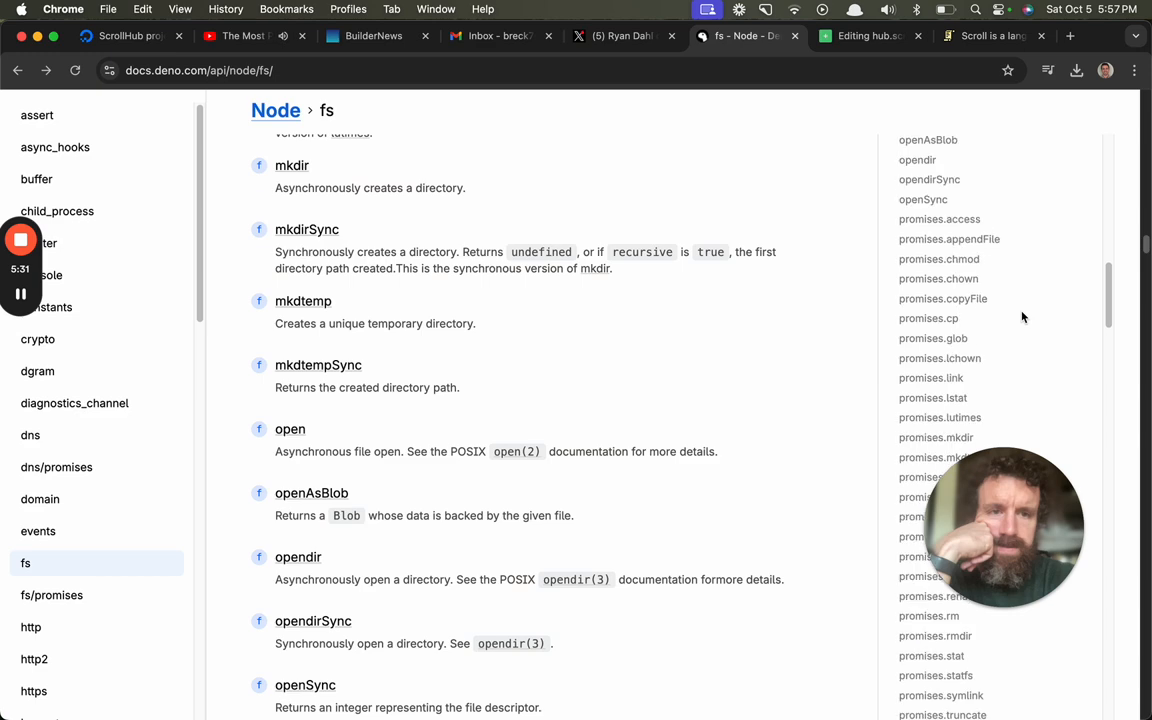
scroll(1024, 317, up, 8)
scroll(1024, 317, up, 10)
scroll(1021, 318, down, 10)
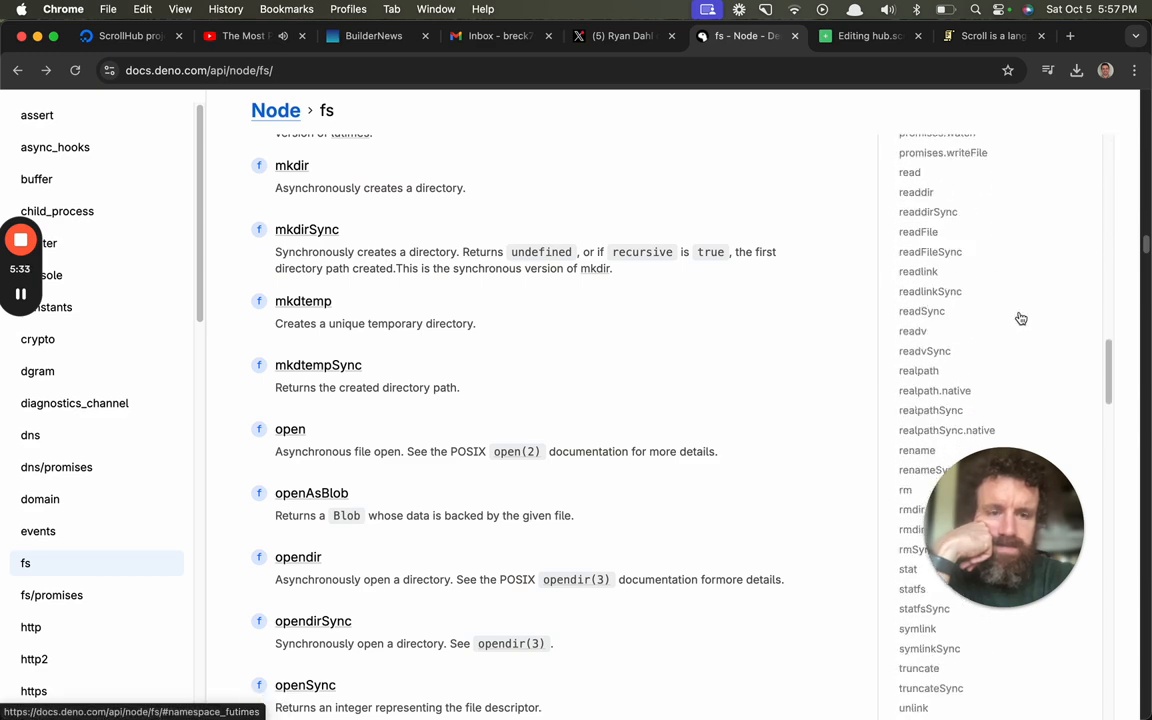
scroll(1021, 318, down, 10)
scroll(1021, 318, down, 5)
scroll(1021, 318, down, 10)
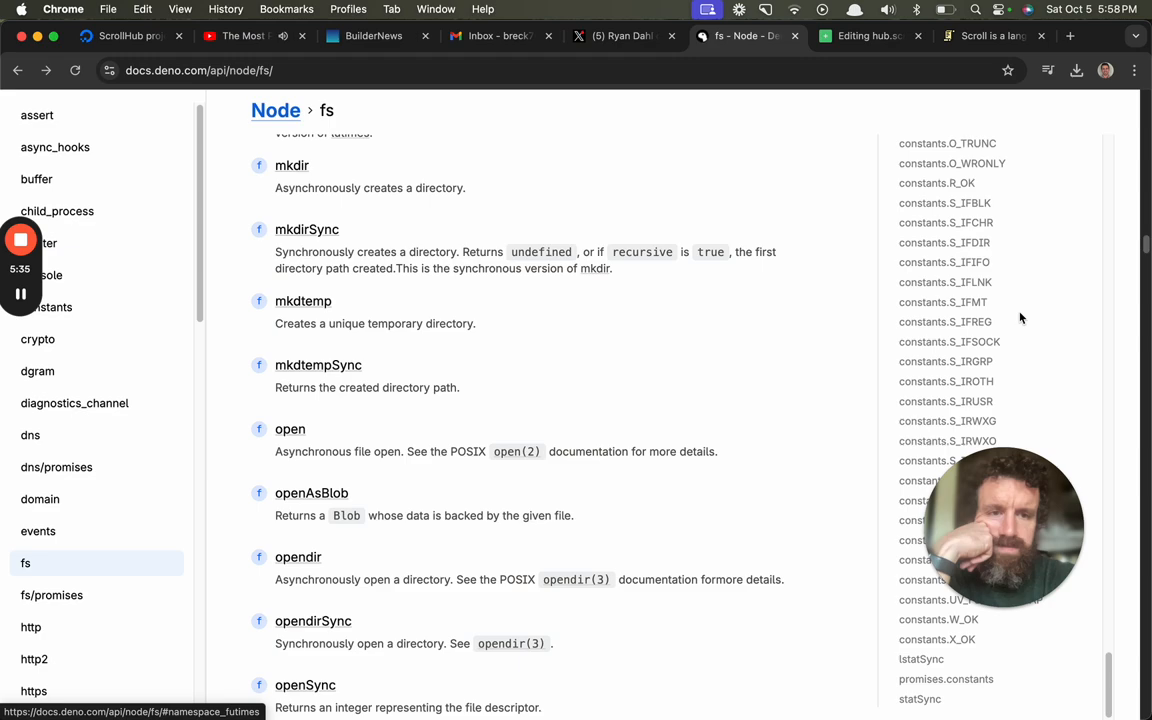
scroll(680, 390, down, 8)
scroll(697, 390, down, 8)
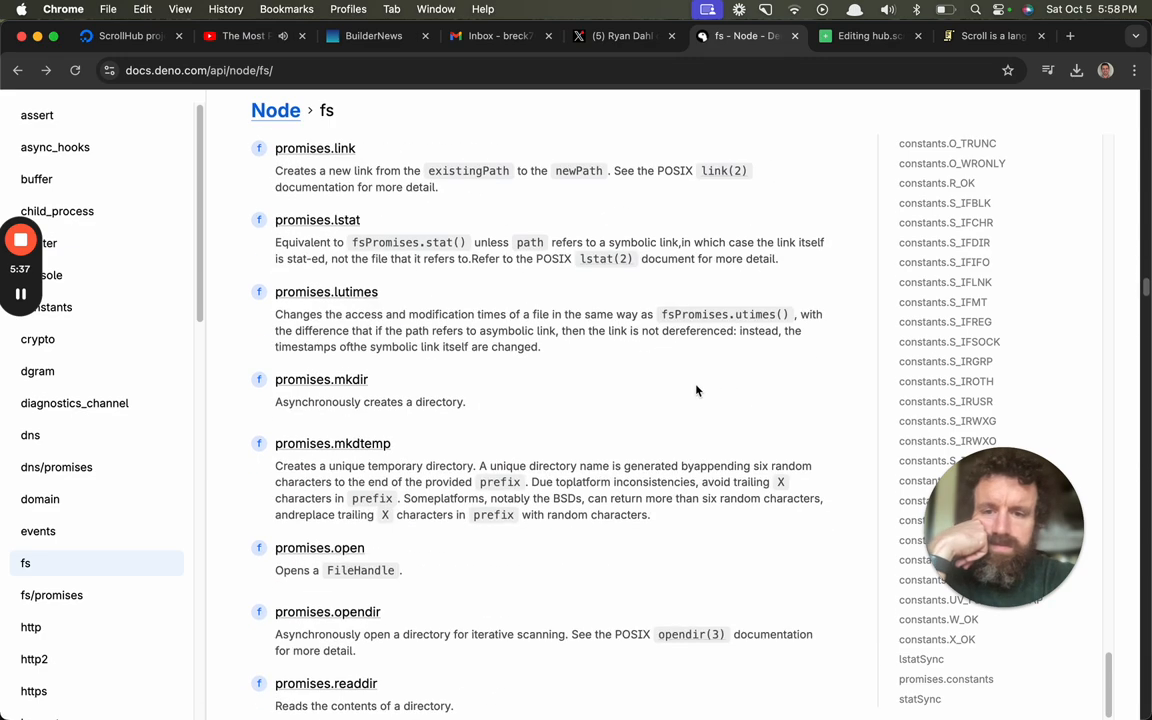
scroll(697, 390, down, 10)
scroll(560, 390, down, 10)
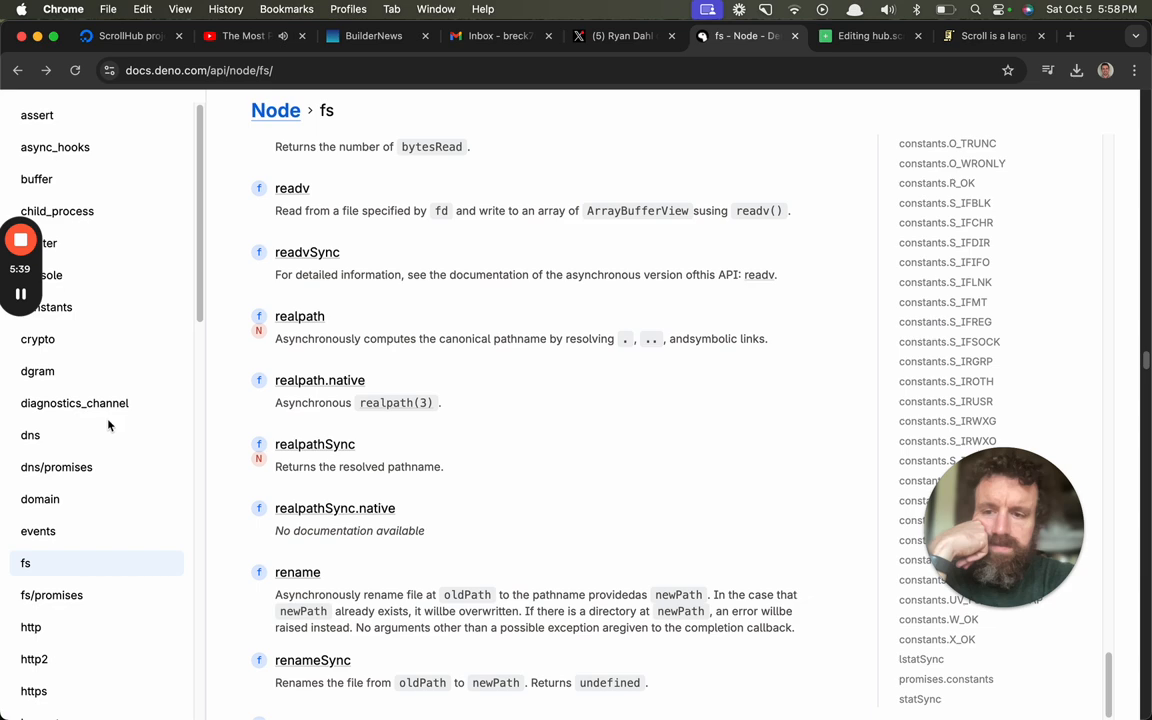
scroll(109, 426, down, 10)
scroll(112, 420, up, 8)
scroll(112, 340, up, 10)
scroll(114, 500, up, 8)
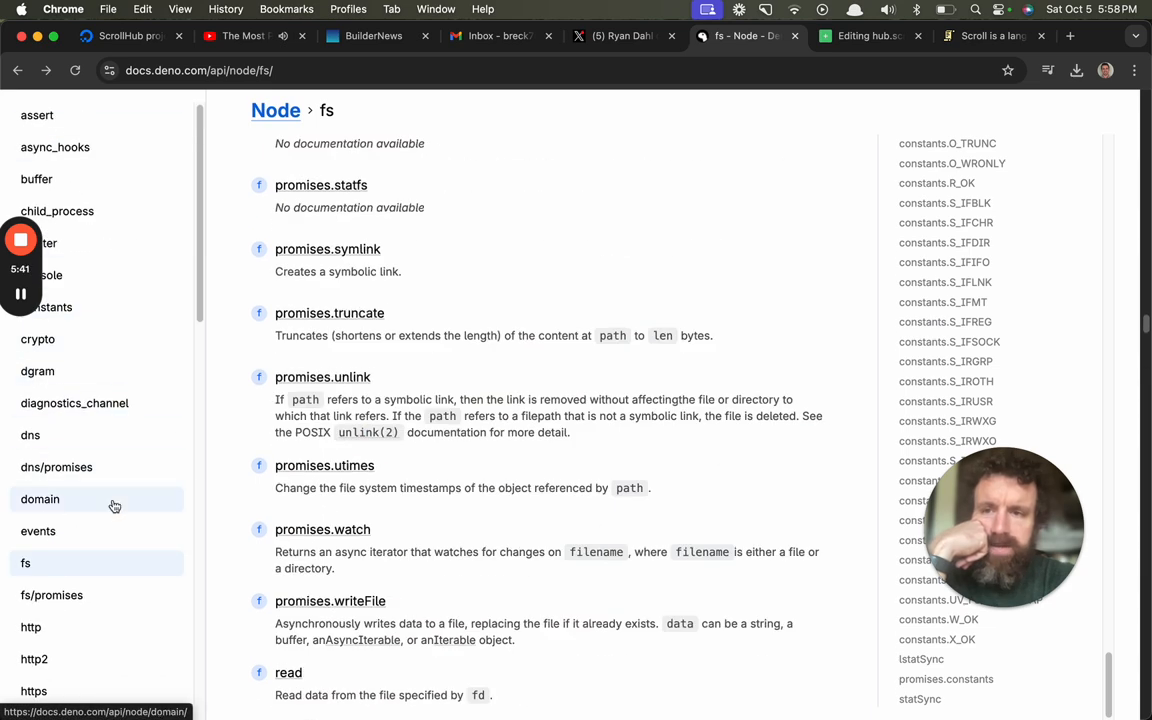
scroll(60, 470, down, 10)
scroll(60, 460, down, 5)
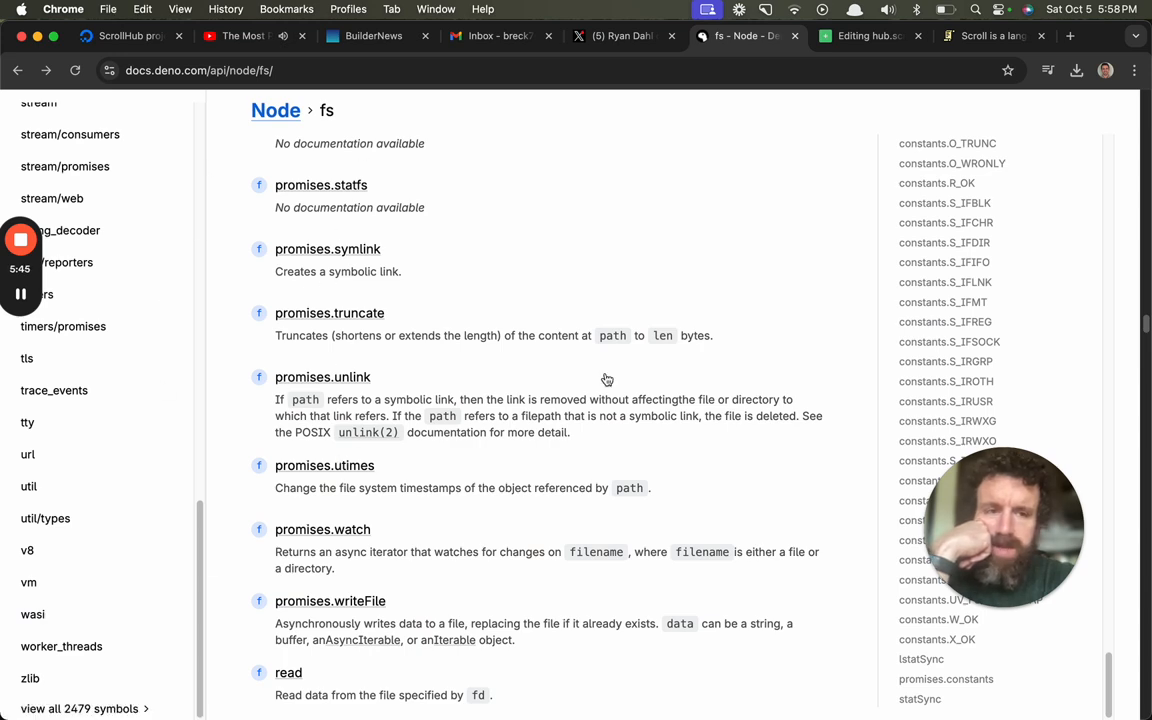
scroll(607, 379, up, 5)
scroll(960, 300, up, 10)
scroll(960, 300, up, 10)
scroll(960, 312, up, 10)
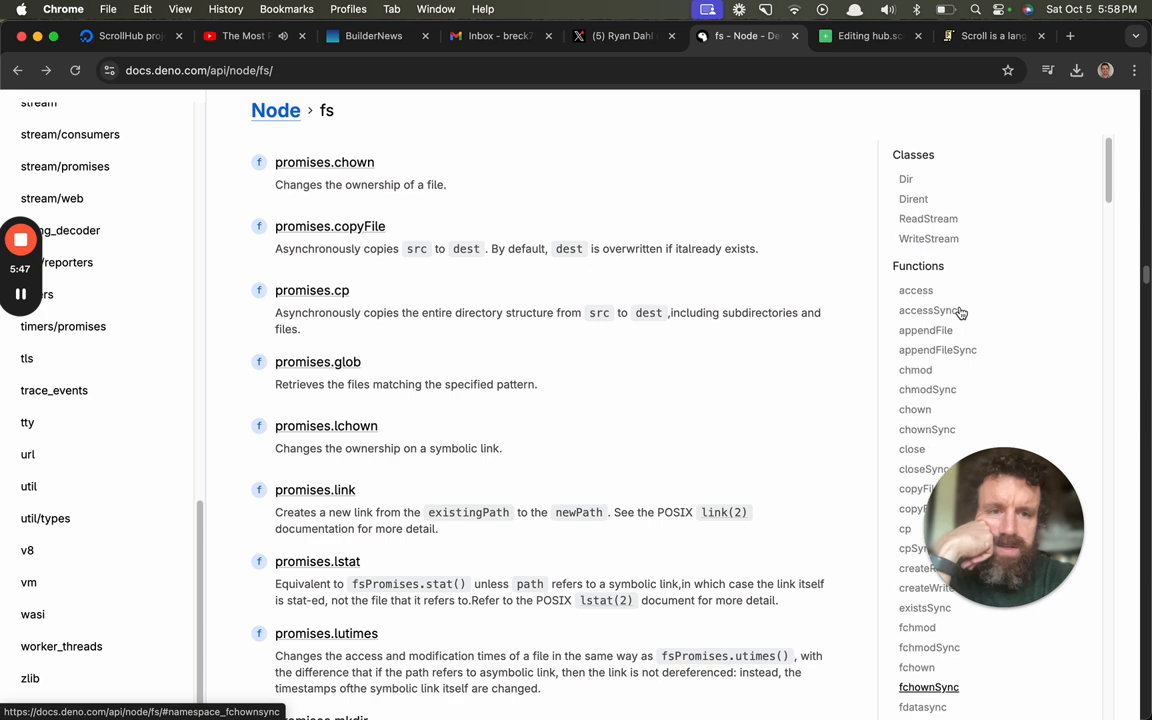
scroll(960, 312, up, 1)
scroll(680, 225, down, 5)
scroll(680, 225, up, 3)
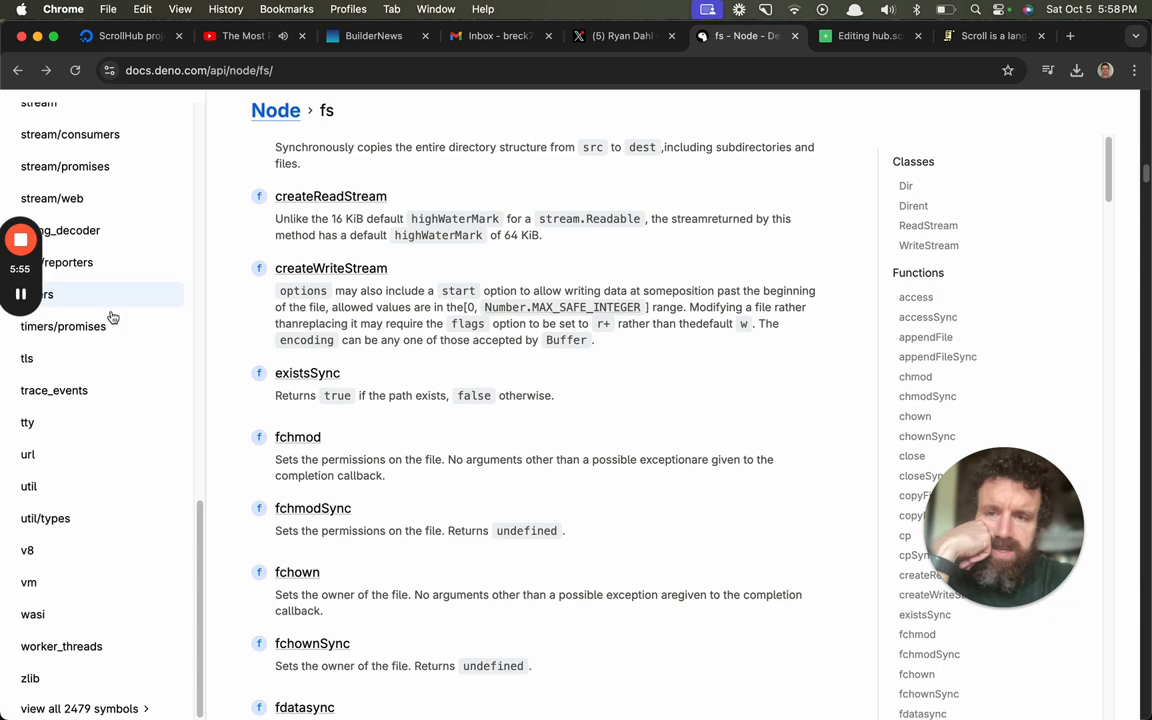
scroll(604, 303, up, 5)
scroll(603, 303, up, 5)
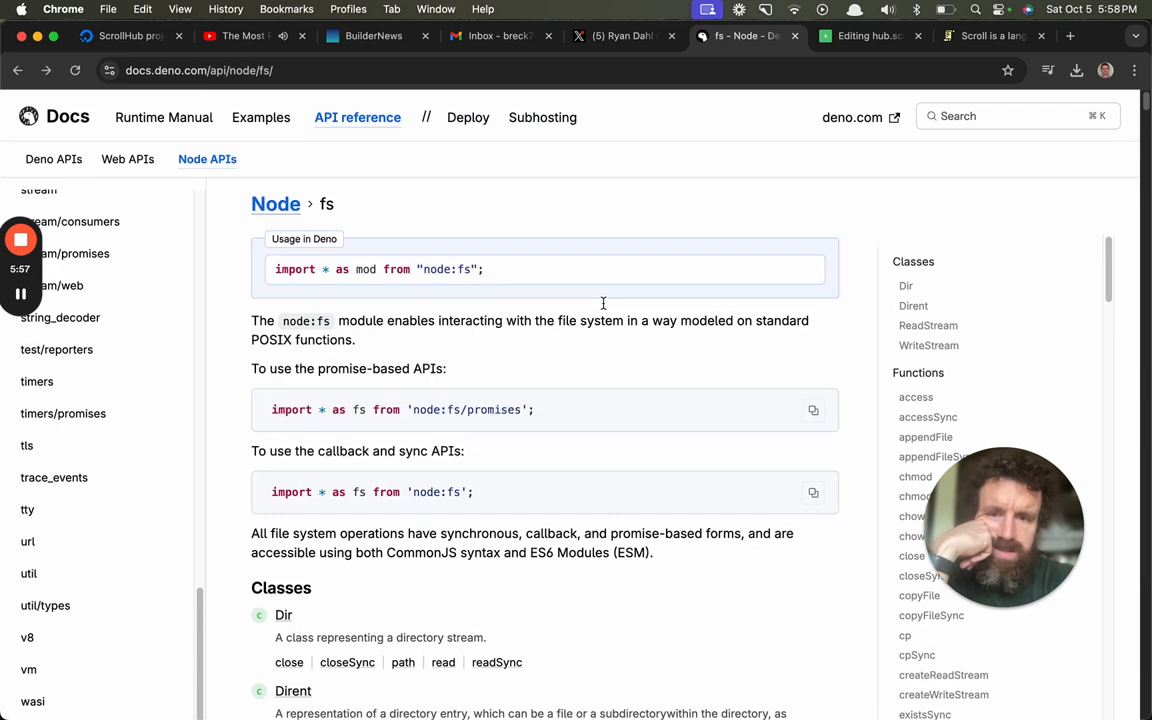
scroll(608, 303, down, 3)
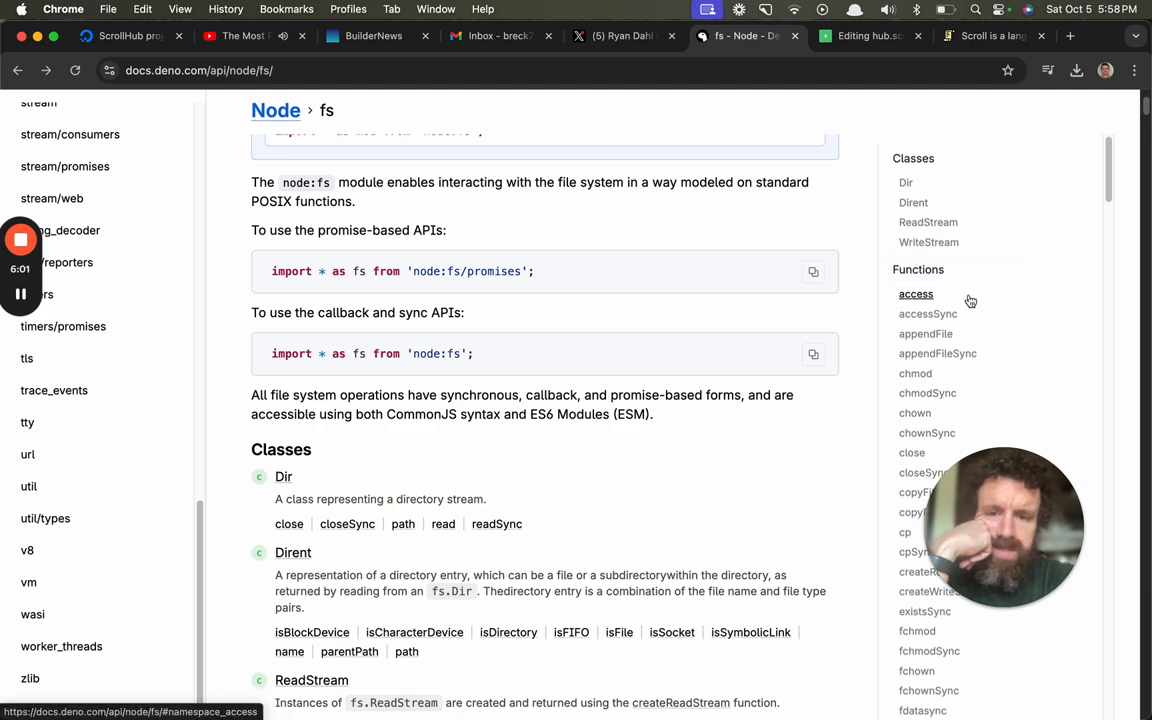
scroll(969, 300, down, 5)
scroll(969, 300, down, 8)
scroll(969, 250, down, 8)
scroll(969, 240, down, 8)
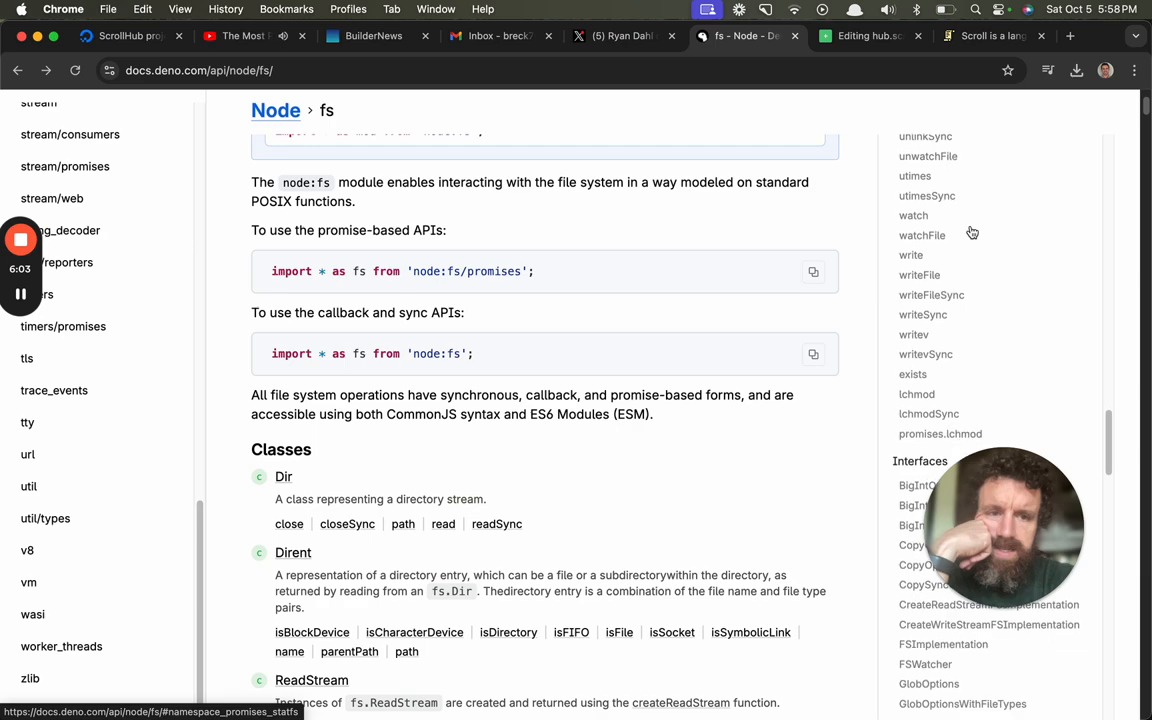
scroll(970, 230, down, 5)
scroll(970, 230, down, 8)
scroll(970, 230, down, 8)
scroll(970, 230, down, 5)
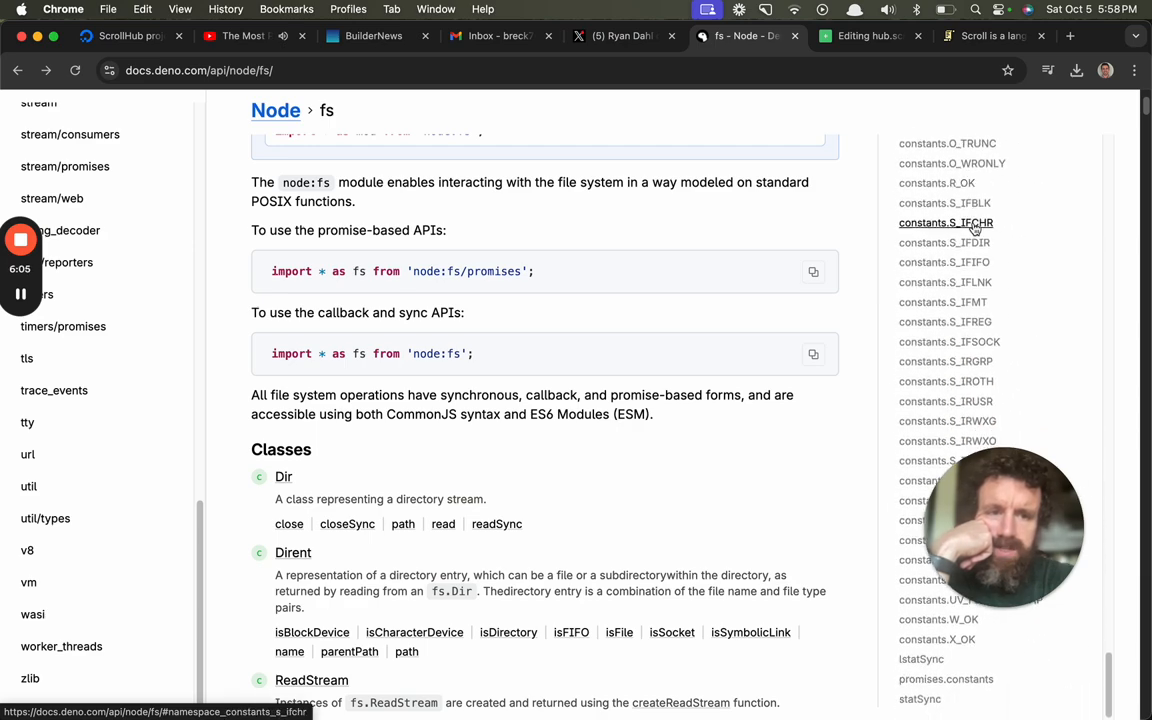
scroll(438, 565, down, 10)
scroll(438, 560, down, 10)
scroll(436, 530, down, 10)
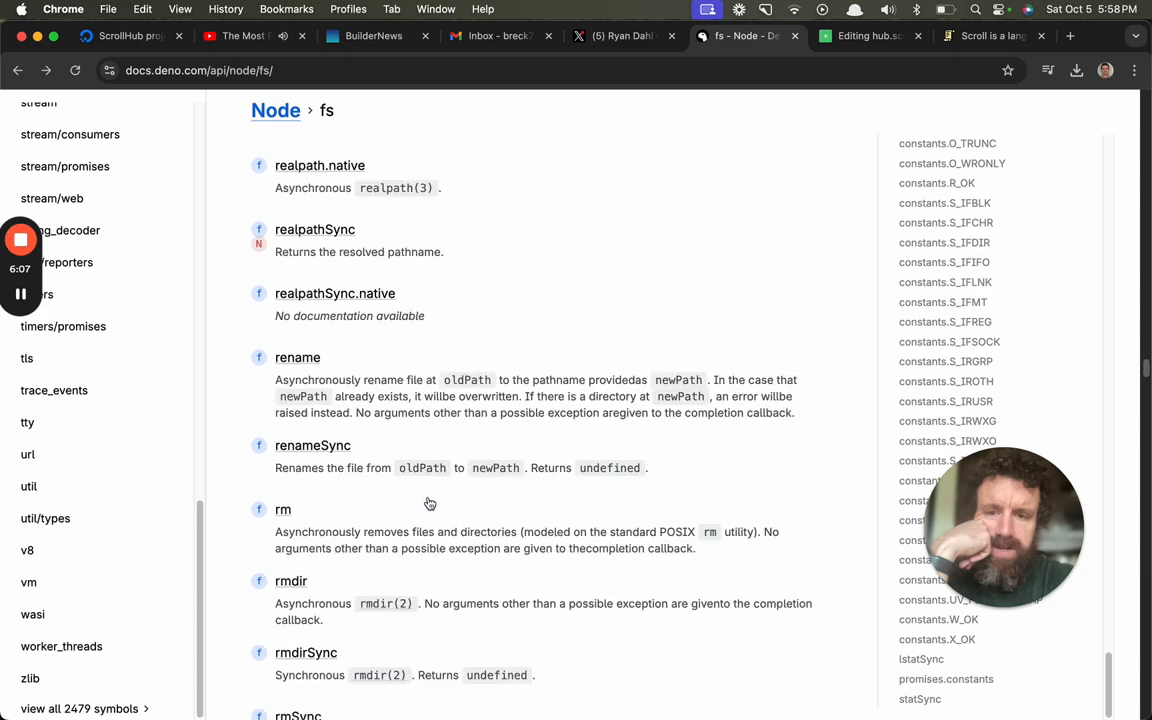
scroll(435, 506, down, 8)
scroll(435, 506, down, 10)
scroll(470, 520, down, 10)
scroll(480, 525, down, 8)
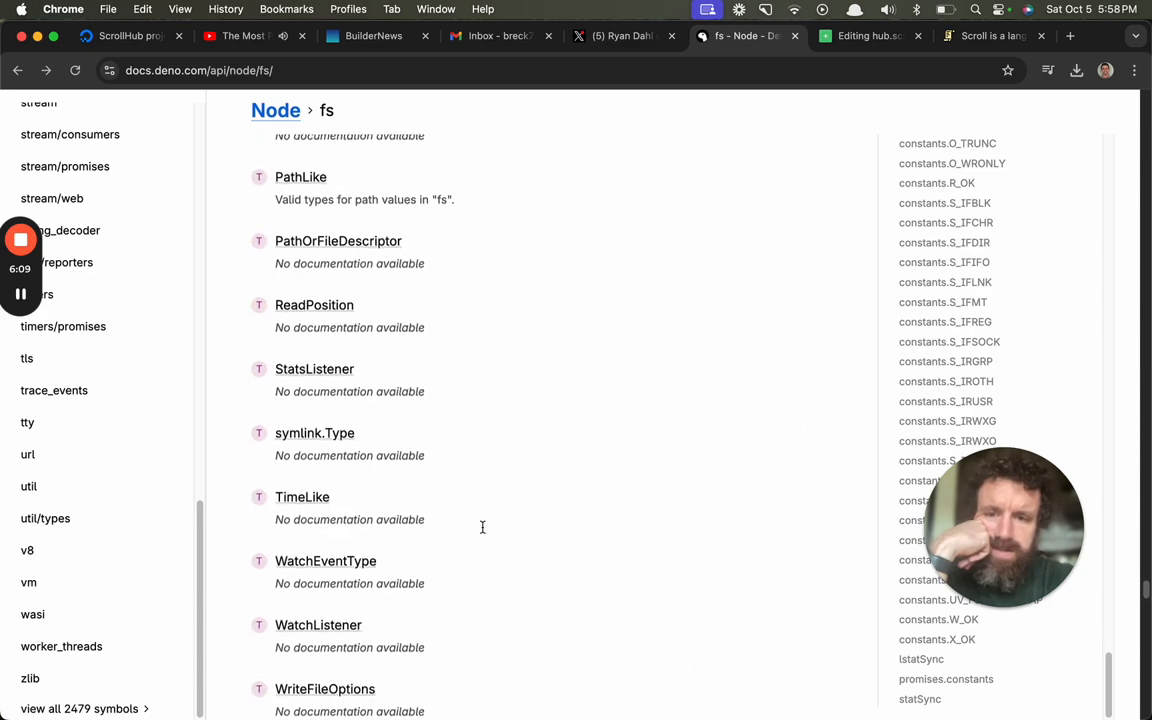
scroll(482, 527, down, 10)
scroll(482, 527, down, 10)
scroll(482, 527, down, 10)
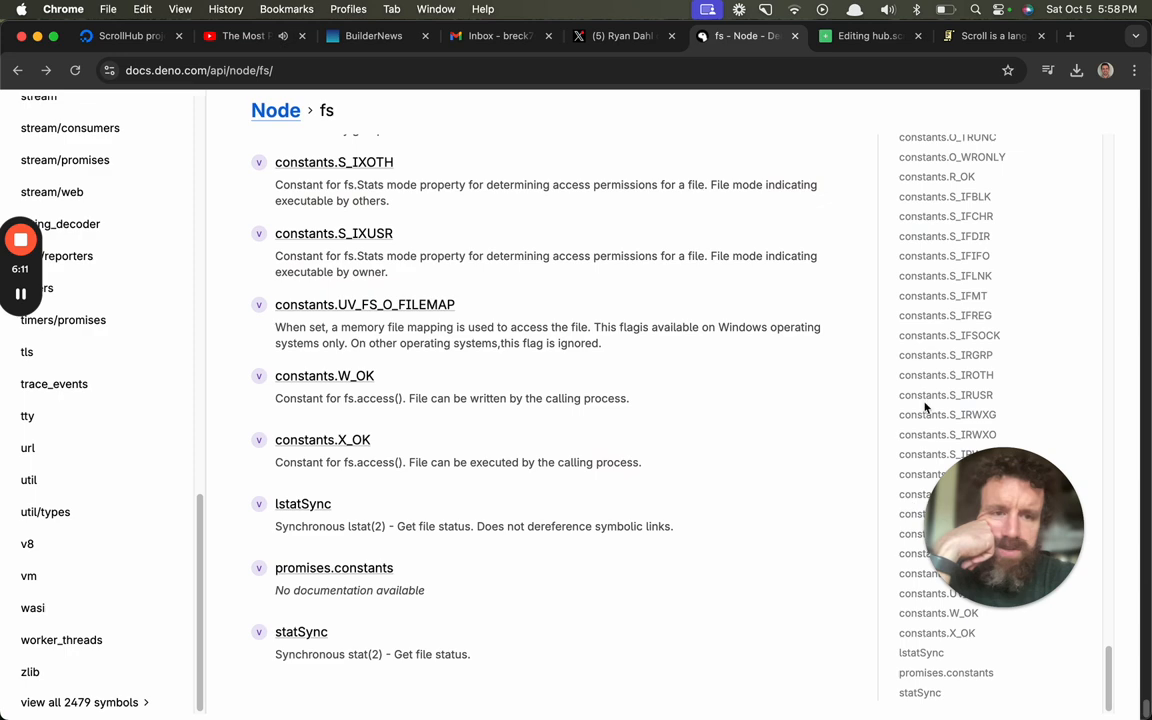
scroll(966, 320, up, 10)
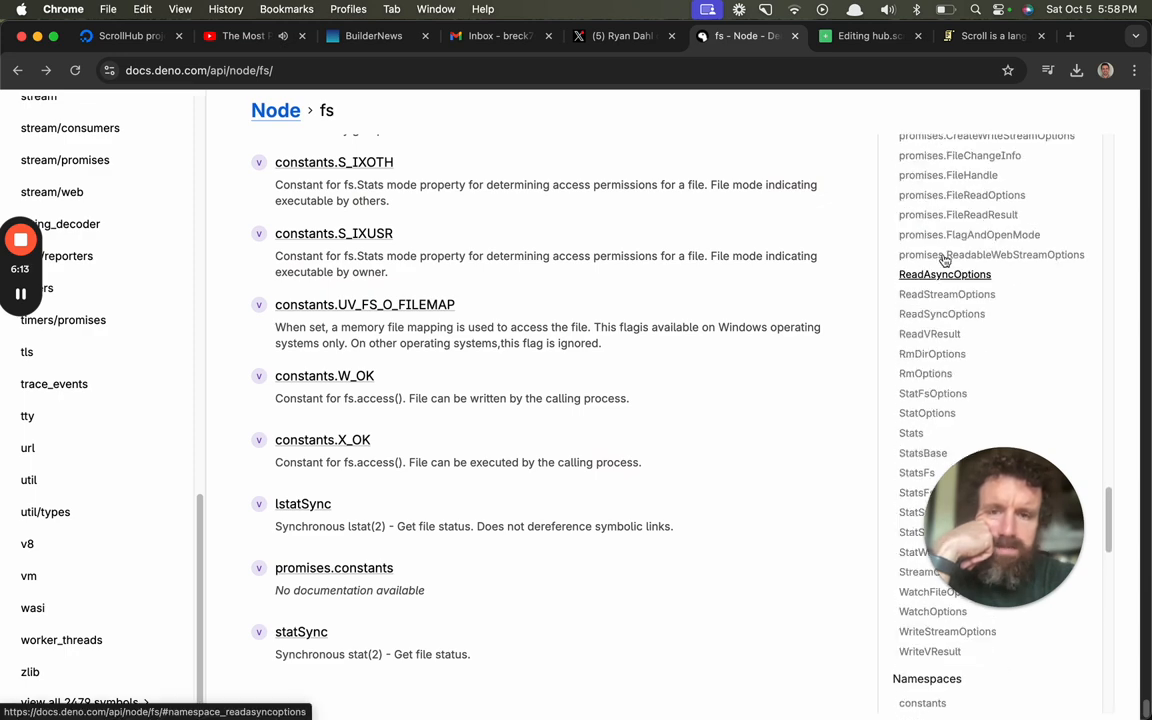
scroll(950, 280, up, 8)
scroll(947, 258, up, 10)
scroll(620, 320, up, 5)
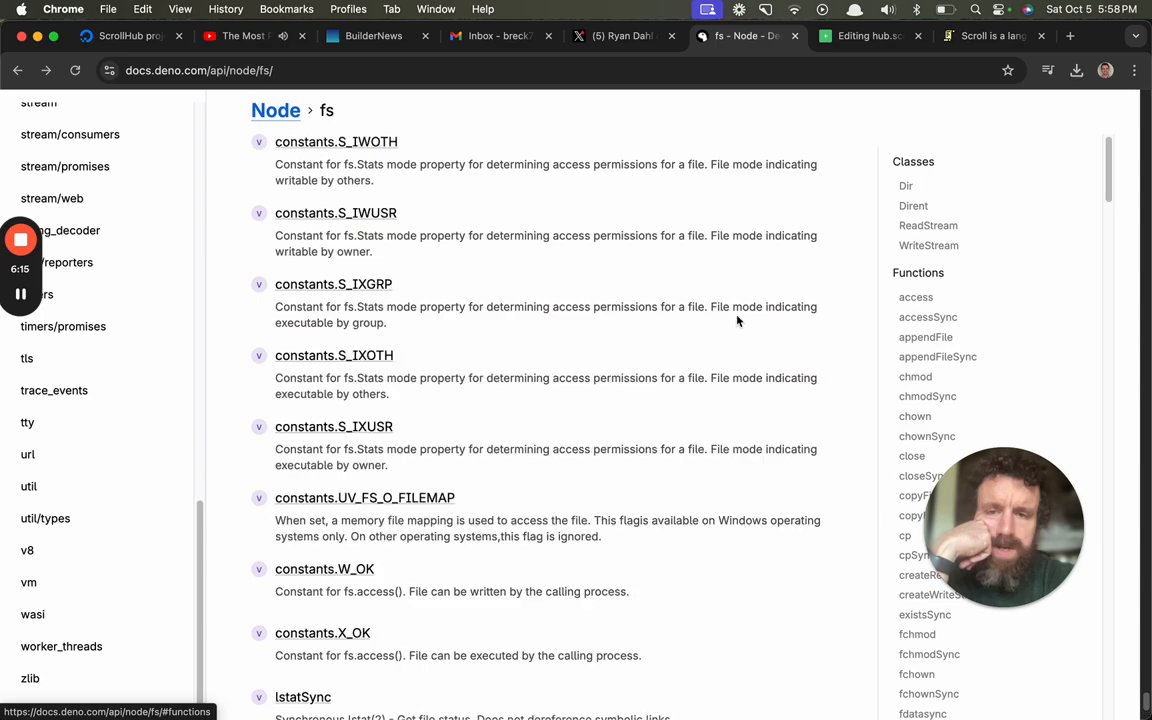
scroll(594, 345, up, 8)
scroll(594, 345, up, 10)
scroll(590, 345, up, 6)
scroll(586, 345, up, 5)
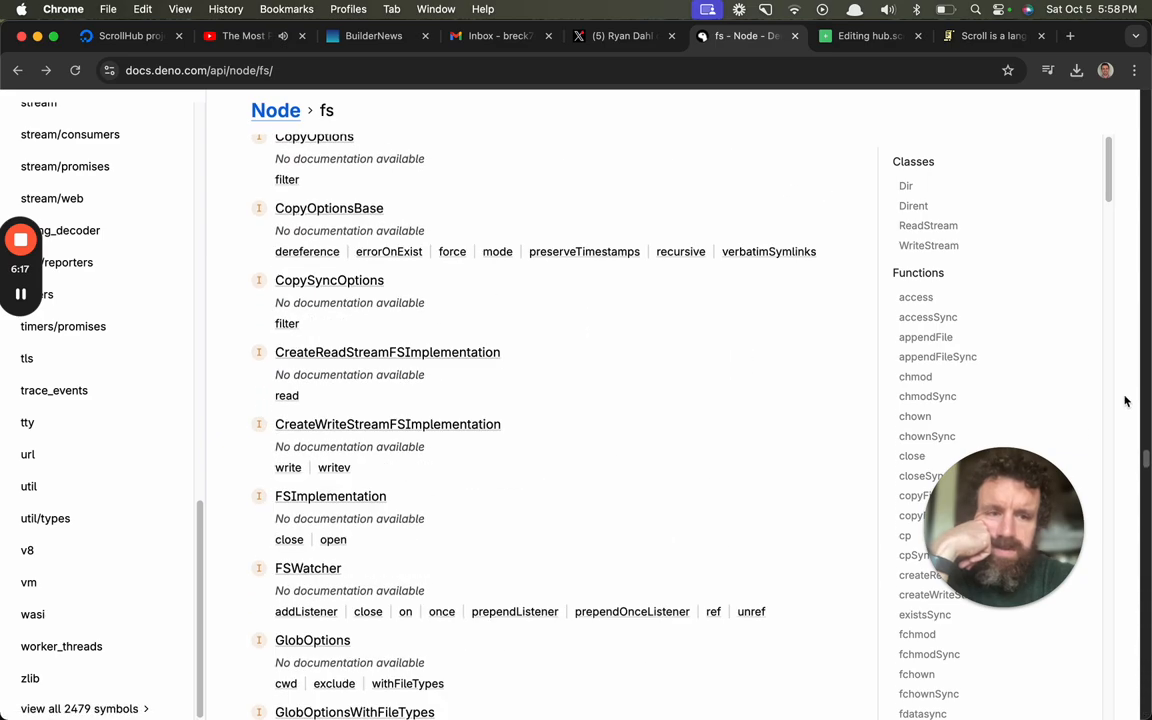
scroll(590, 345, up, 10)
scroll(590, 345, up, 10)
scroll(590, 345, up, 5)
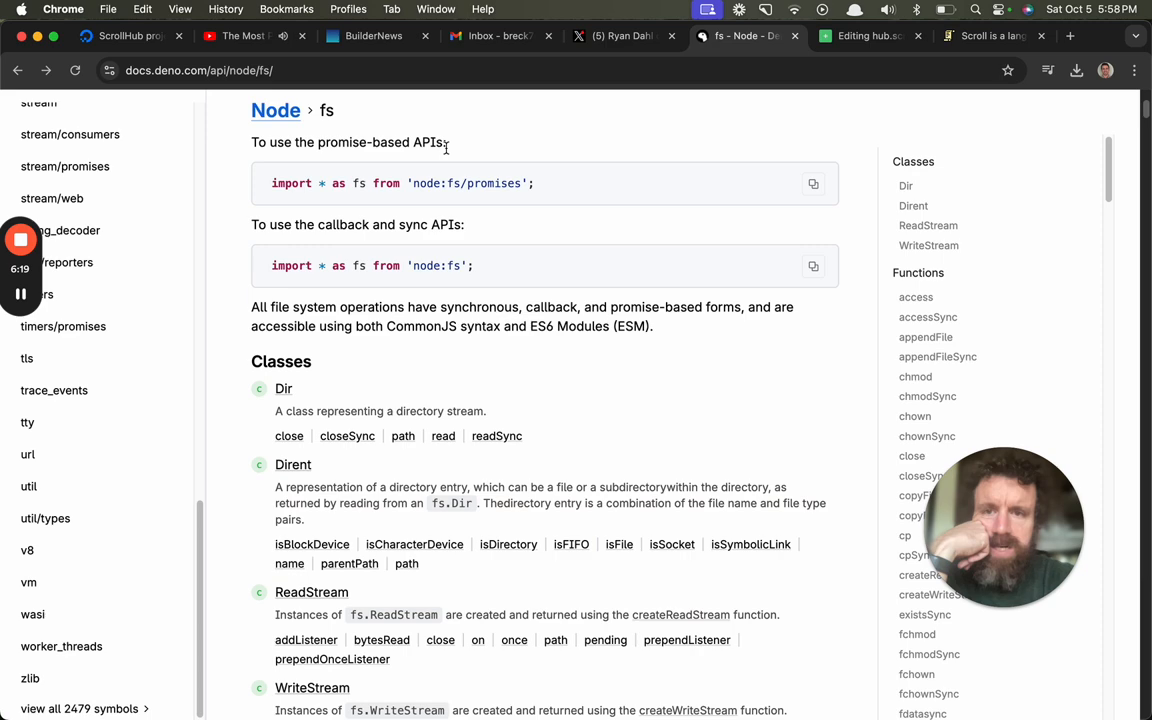
scroll(454, 200, up, 4)
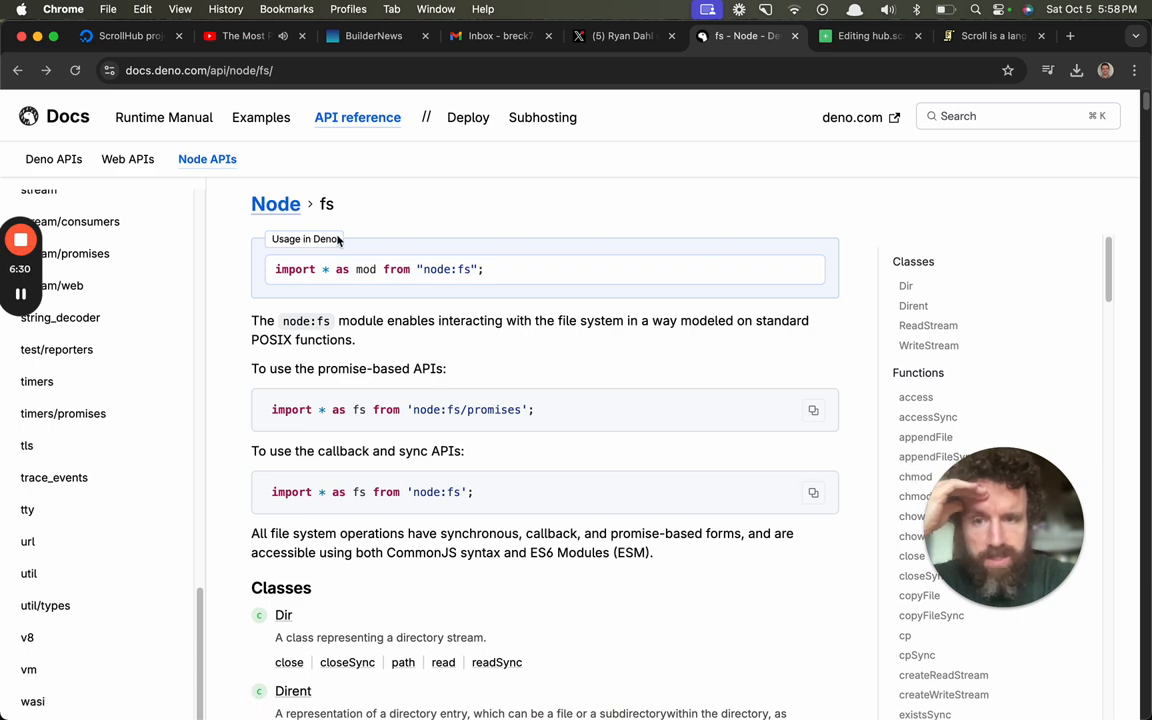
scroll(386, 607, down, 10)
scroll(450, 500, down, 8)
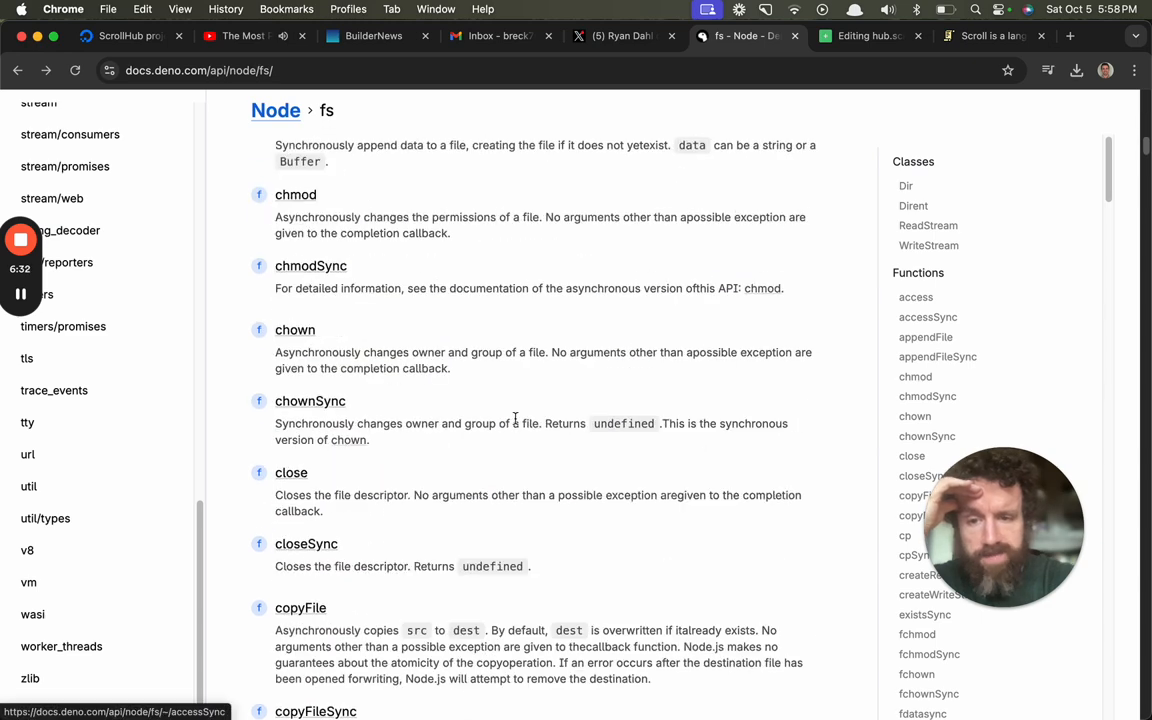
scroll(517, 418, down, 3)
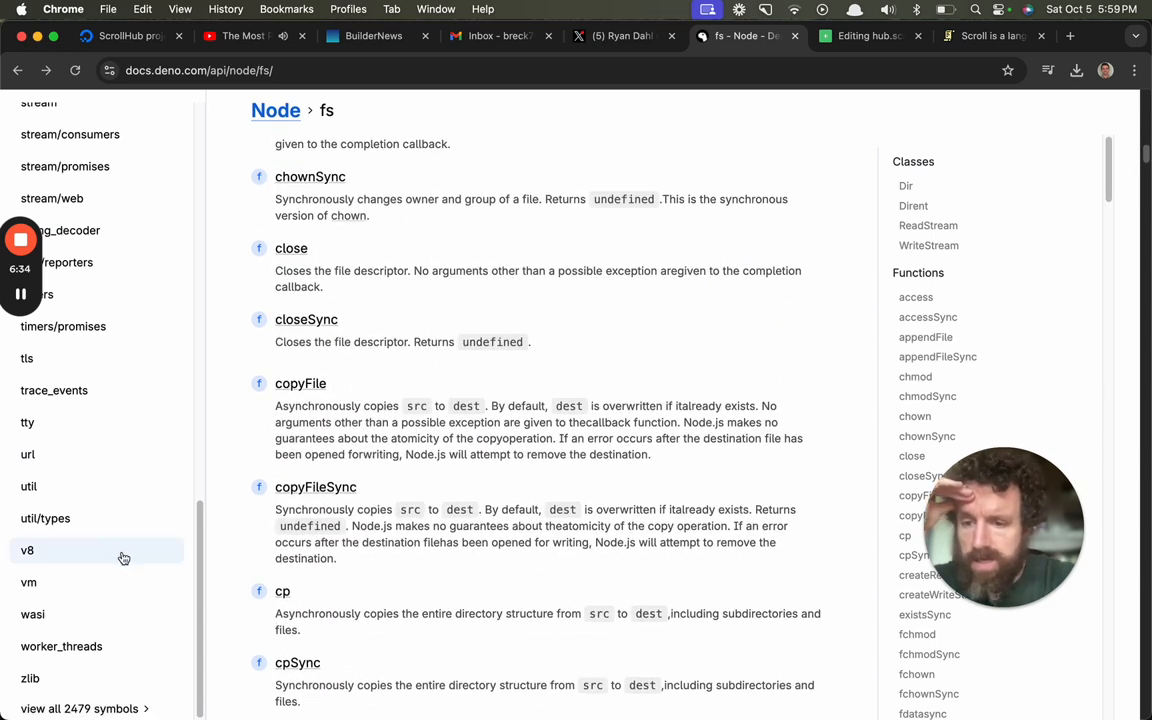
scroll(124, 557, up, 5)
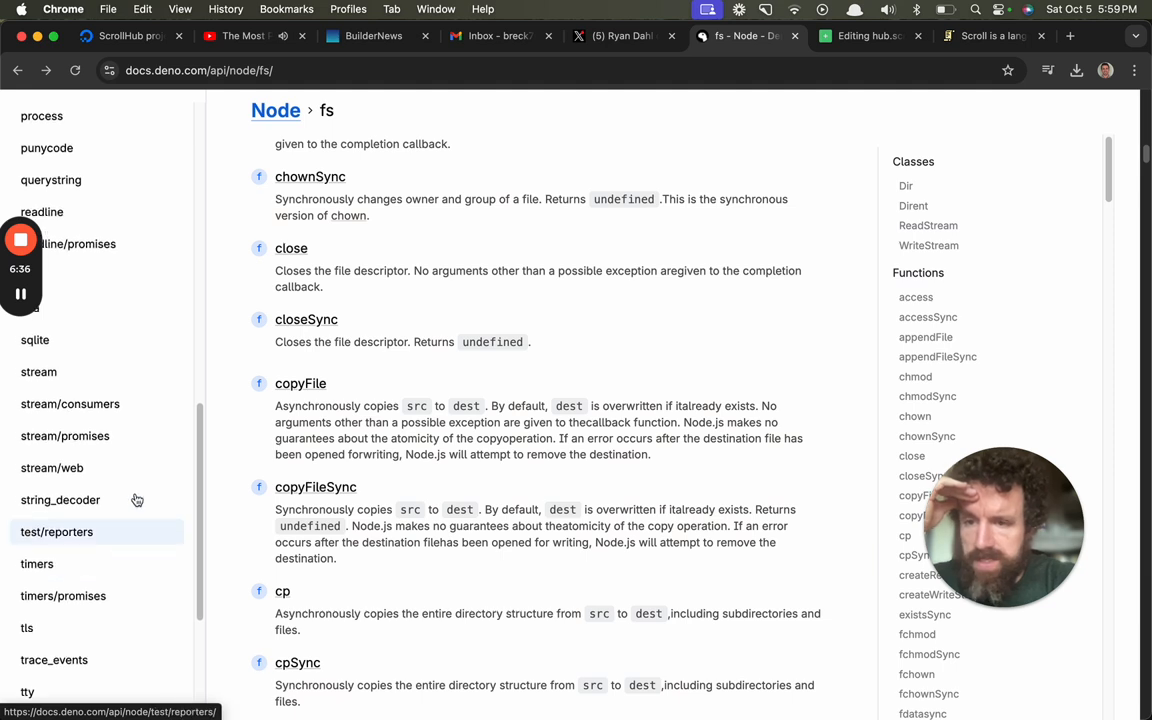
scroll(132, 344, up, 5)
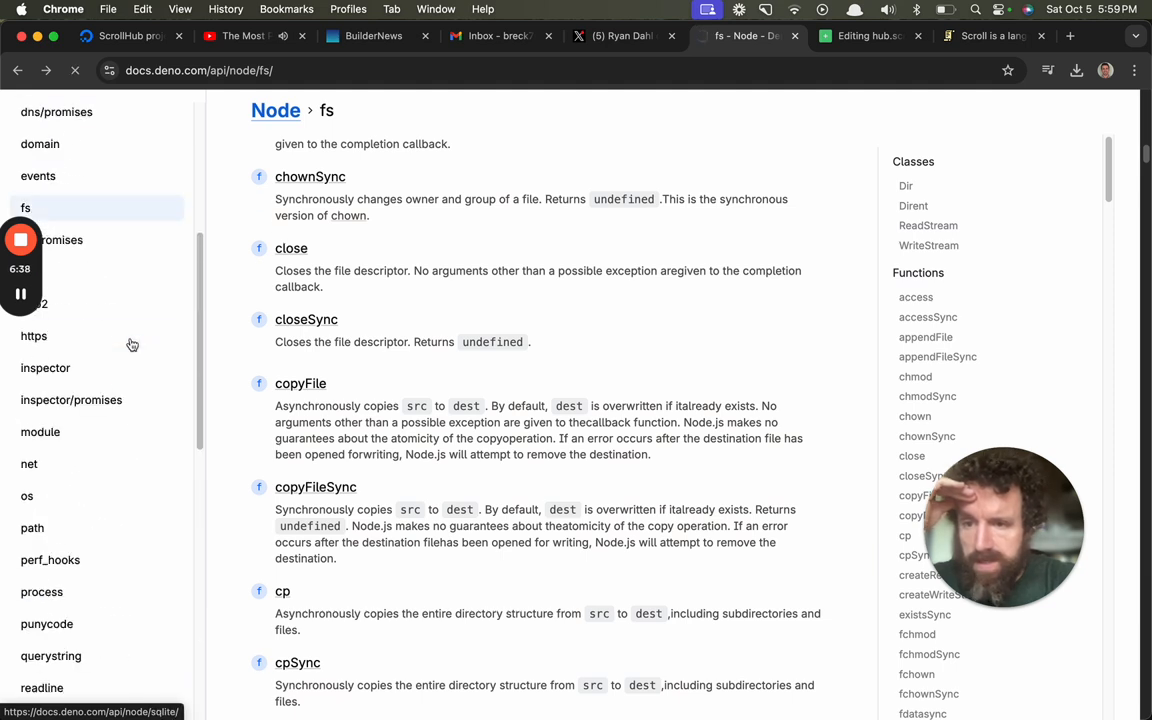
scroll(132, 344, up, 5)
scroll(132, 344, up, 5)
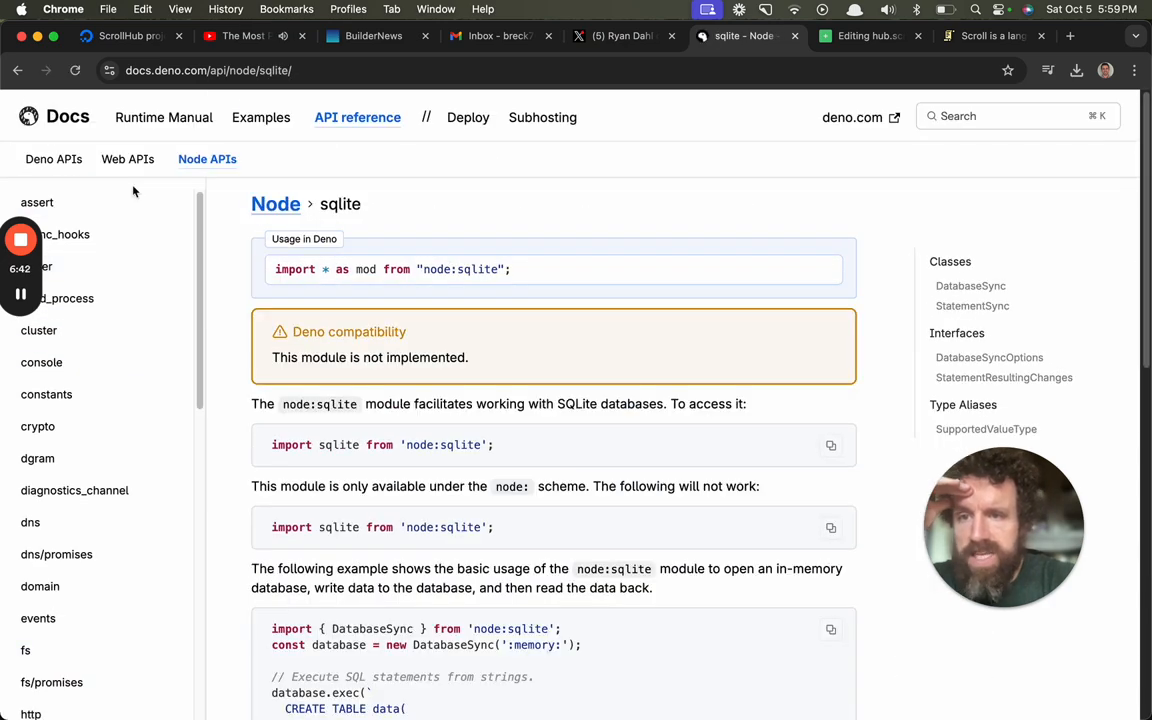
Glance at the X post, return to the sqlite page, then move to the node:crypto reference.
click(619, 38)
click(770, 40)
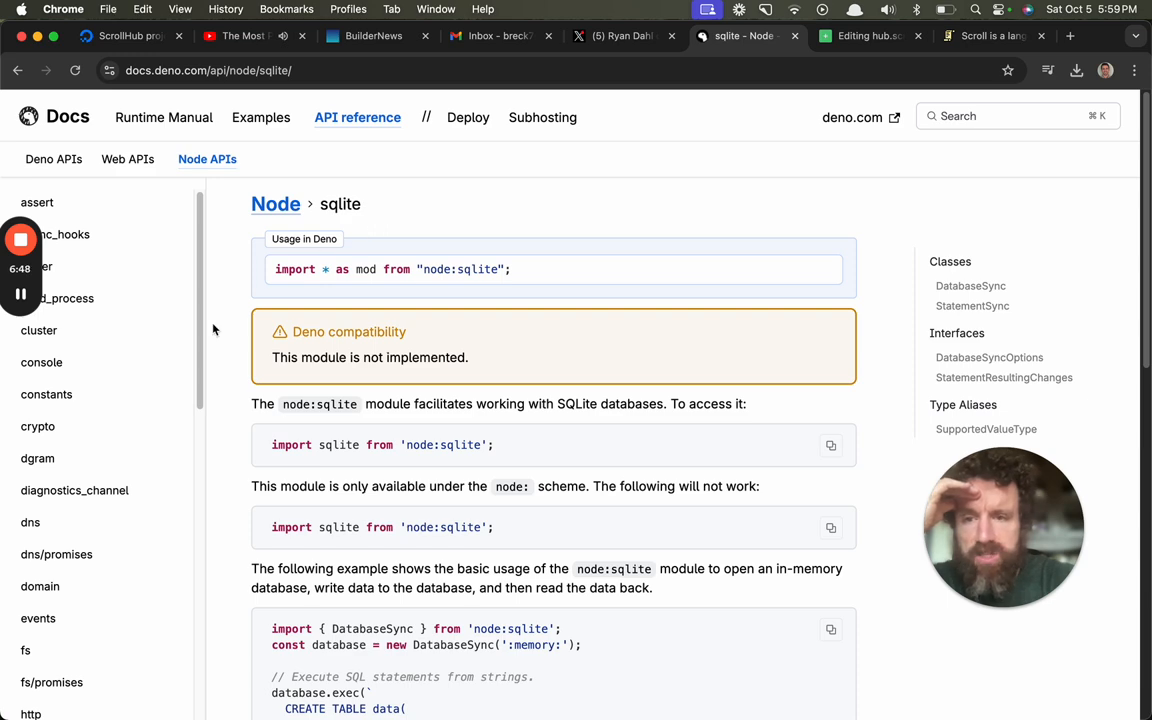
click(96, 426)
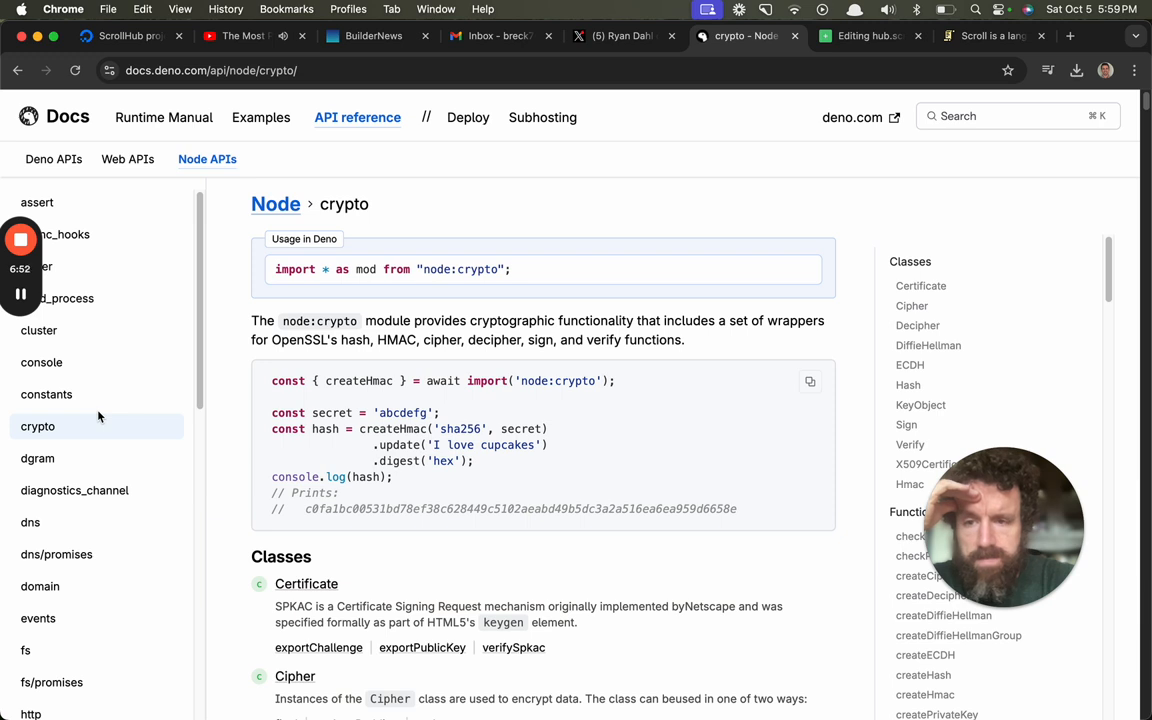
scroll(97, 415, down, 8)
scroll(97, 415, down, 3)
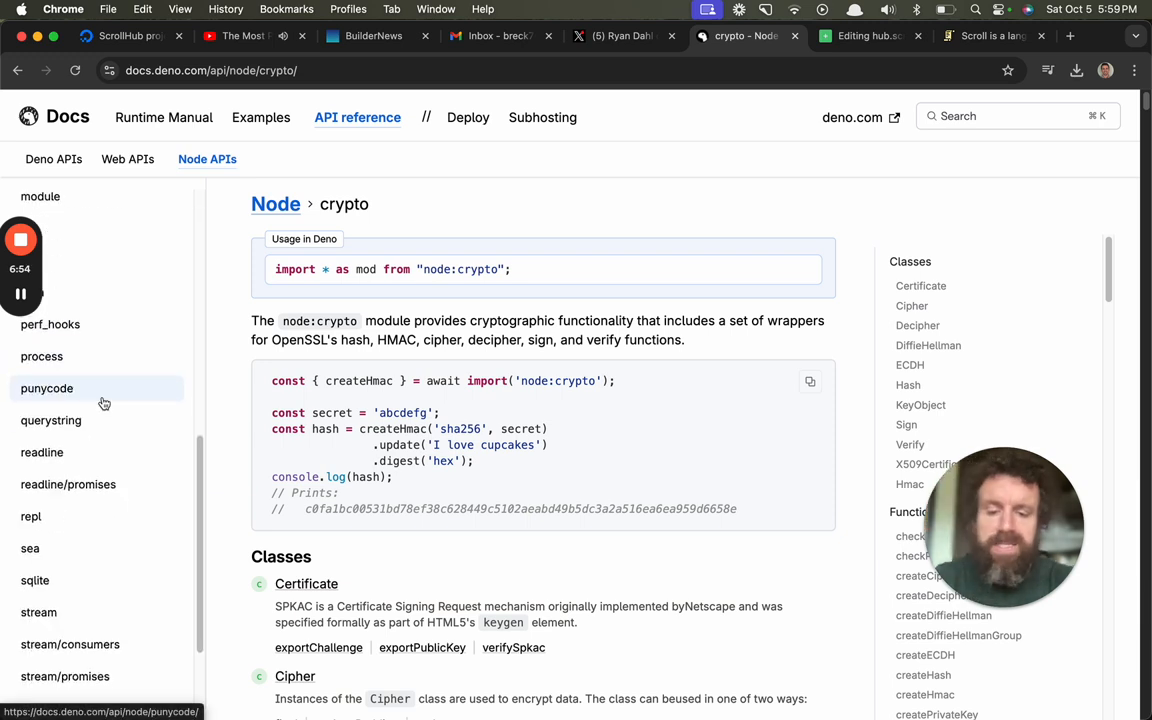
Load breckyunits.com in a new tab and zoom out to see all posts.
key(super+t)
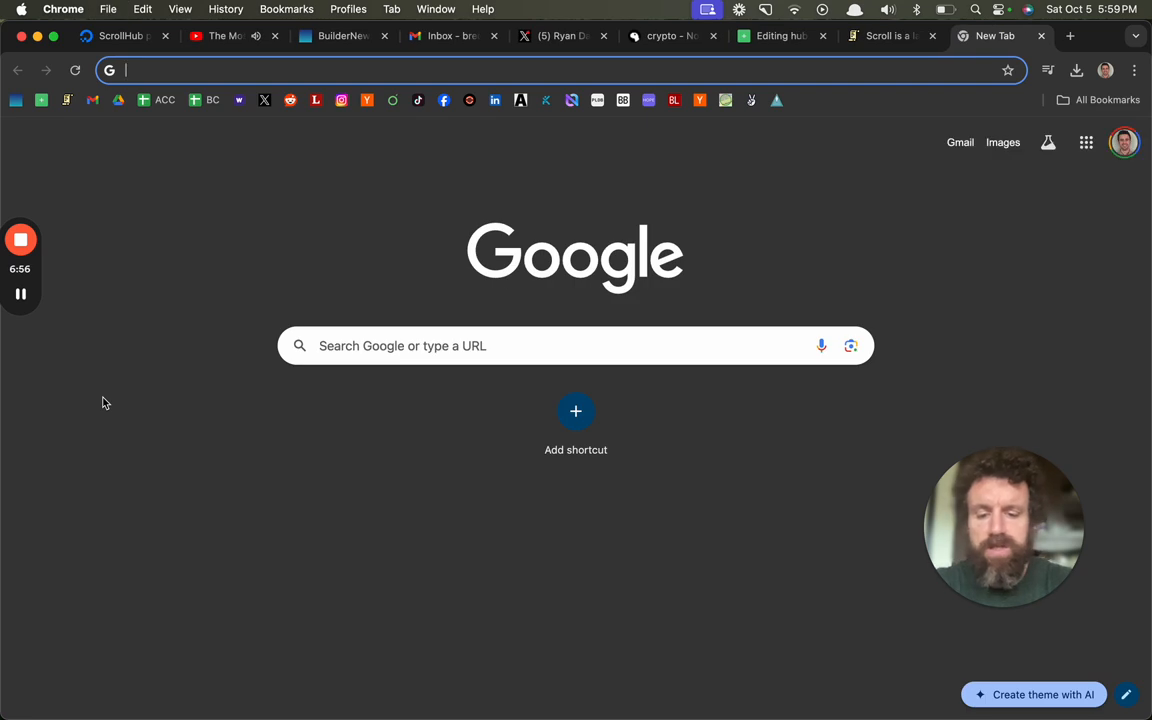
text(breckyunits.com)
key(Return)
scroll(389, 520, down, 5)
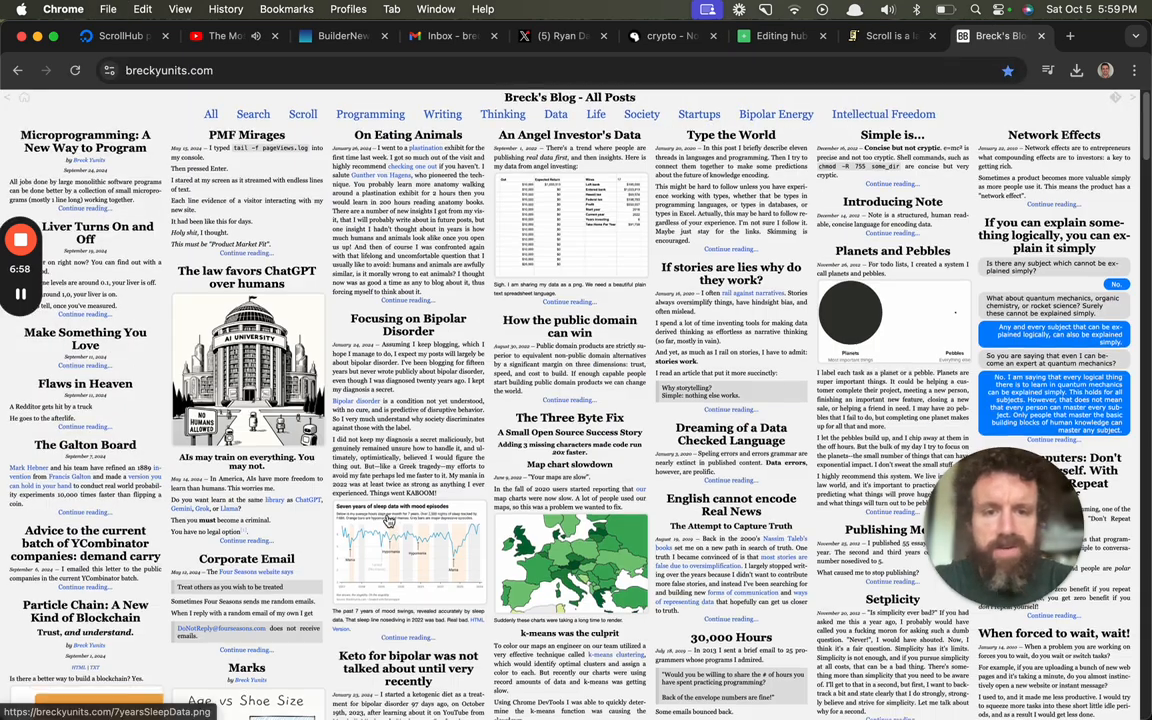
scroll(389, 520, down, 10)
scroll(389, 510, down, 6)
key(super+minus)
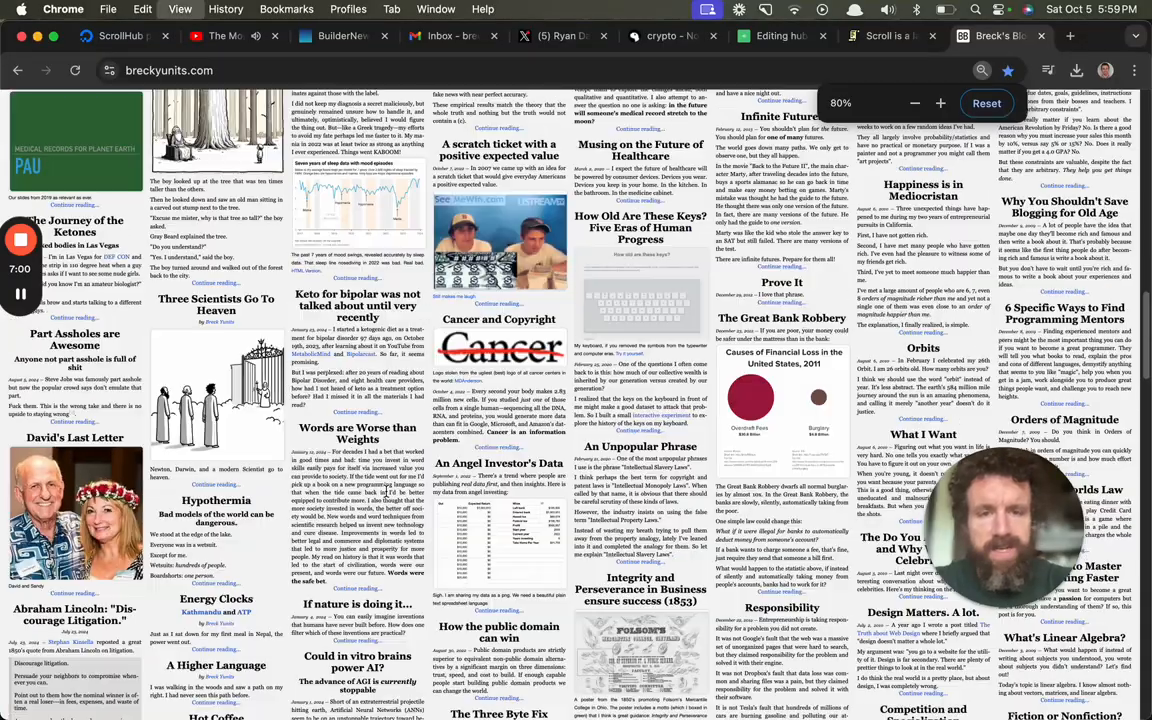
key(super+minus)
key(super+minus)
key(super+minus)
scroll(390, 497, up, 2)
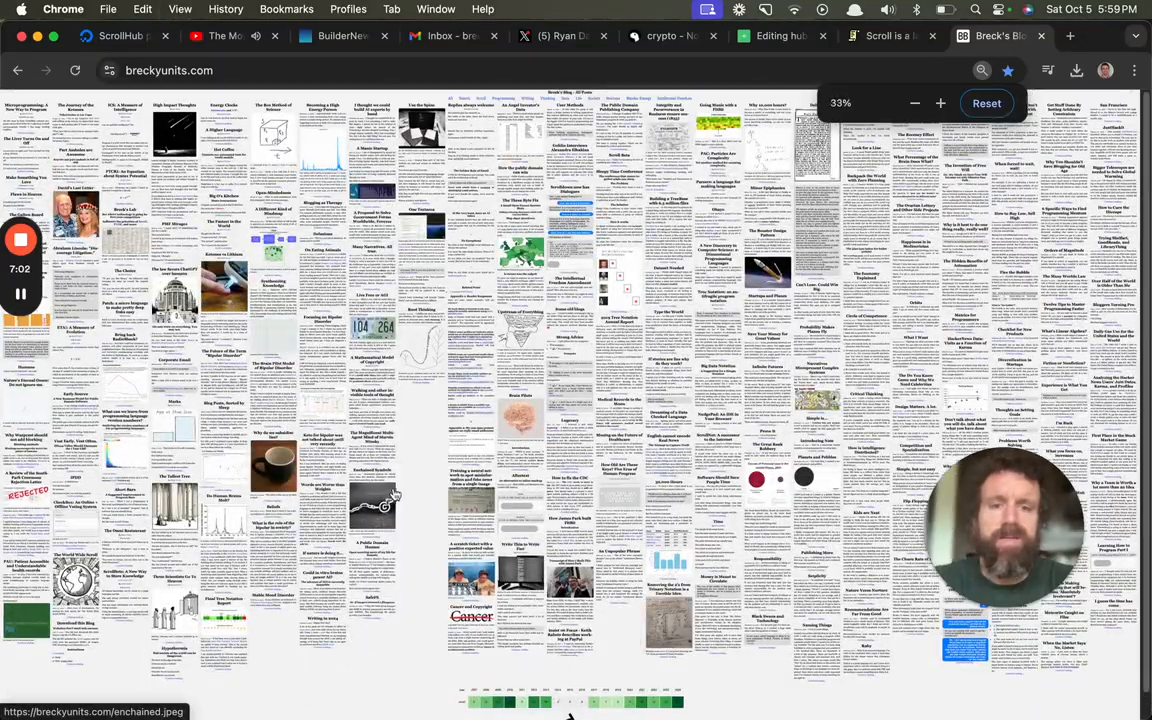
scroll(424, 528, up, 2)
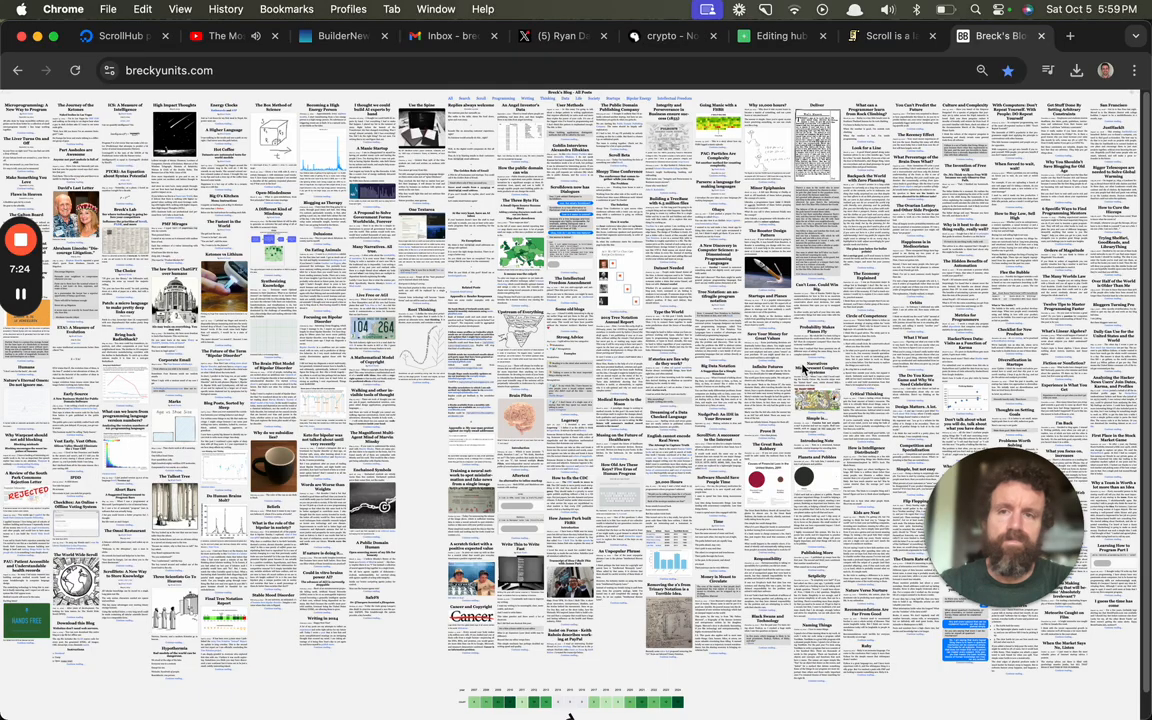
Zoom the blog back in, reset to normal size, and return to the Deno crypto docs.
key(super+plus)
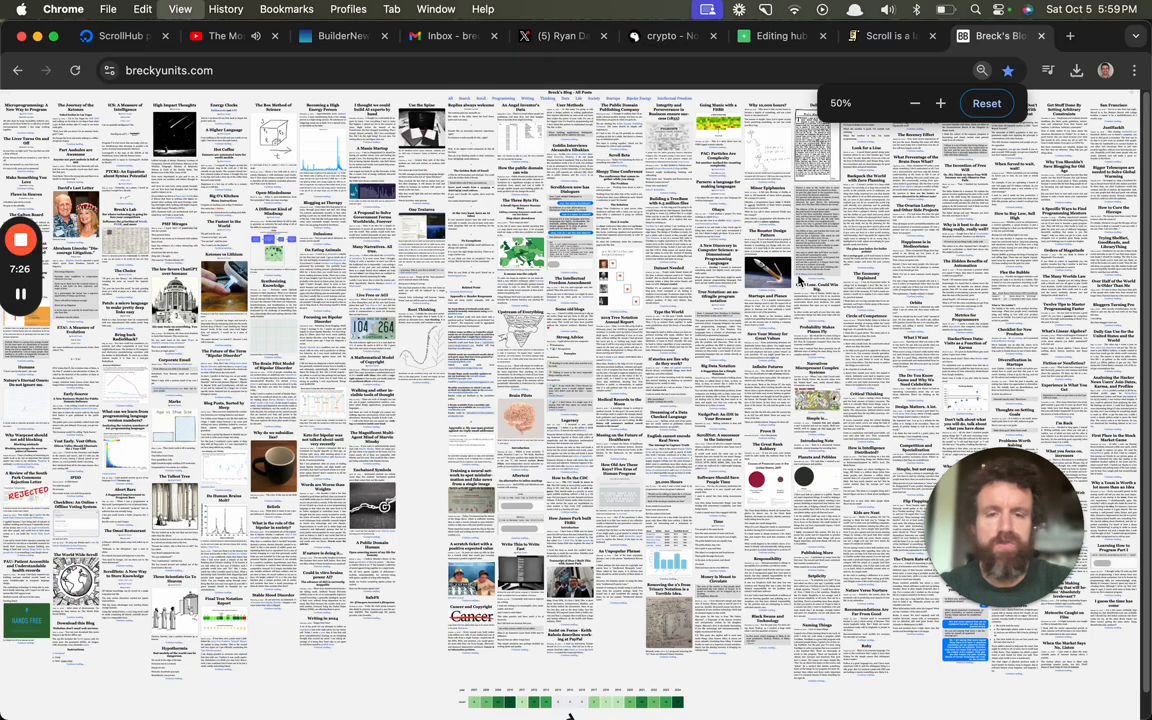
key(super+plus)
key(super+plus)
key(super+plus)
key(super+plus)
key(super+plus)
key(super+plus)
key(super+plus)
key(super+plus)
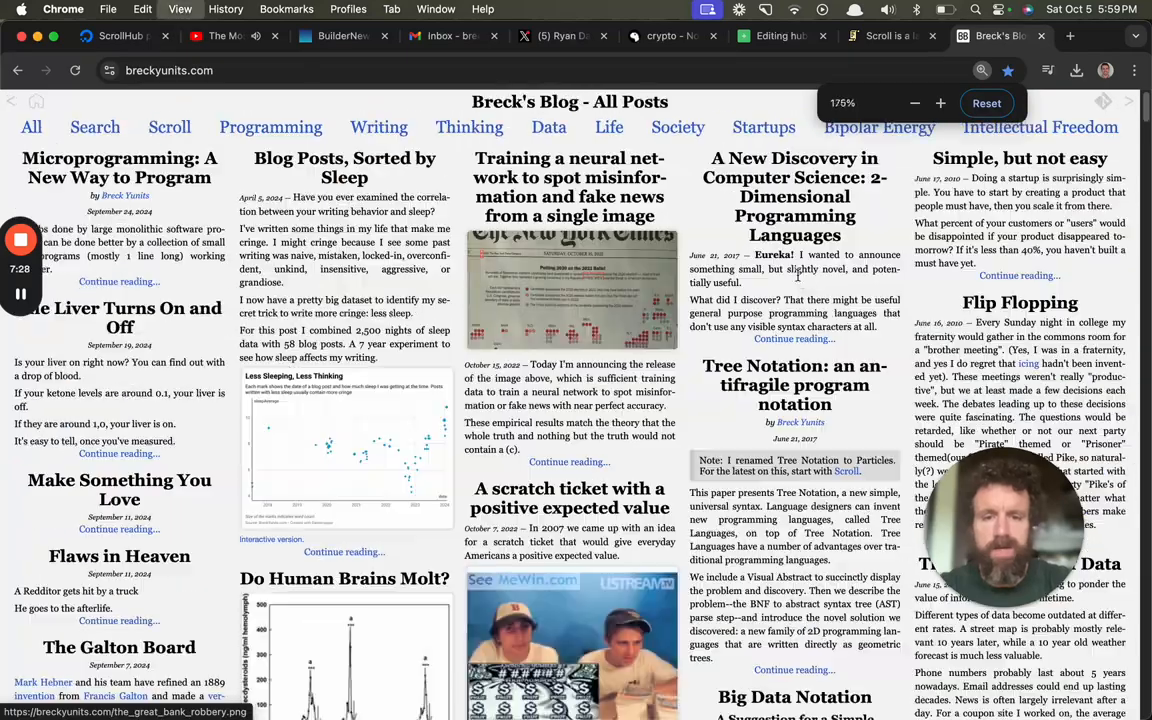
key(super+plus)
key(super+plus)
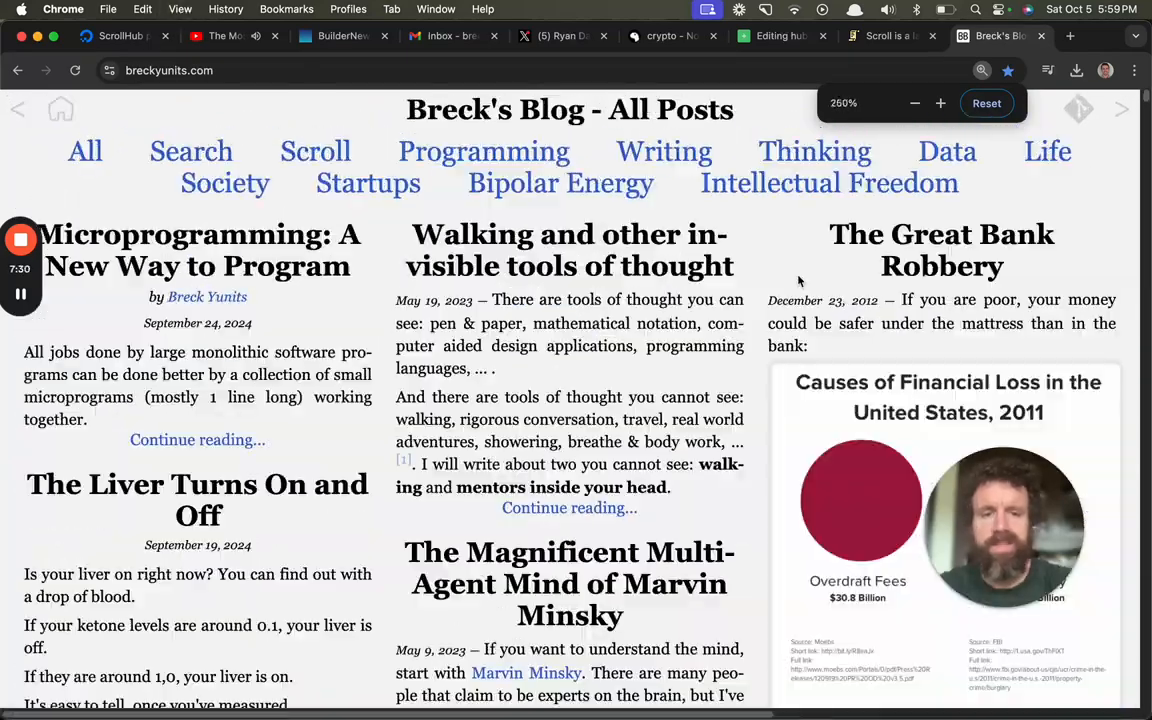
key(super+0)
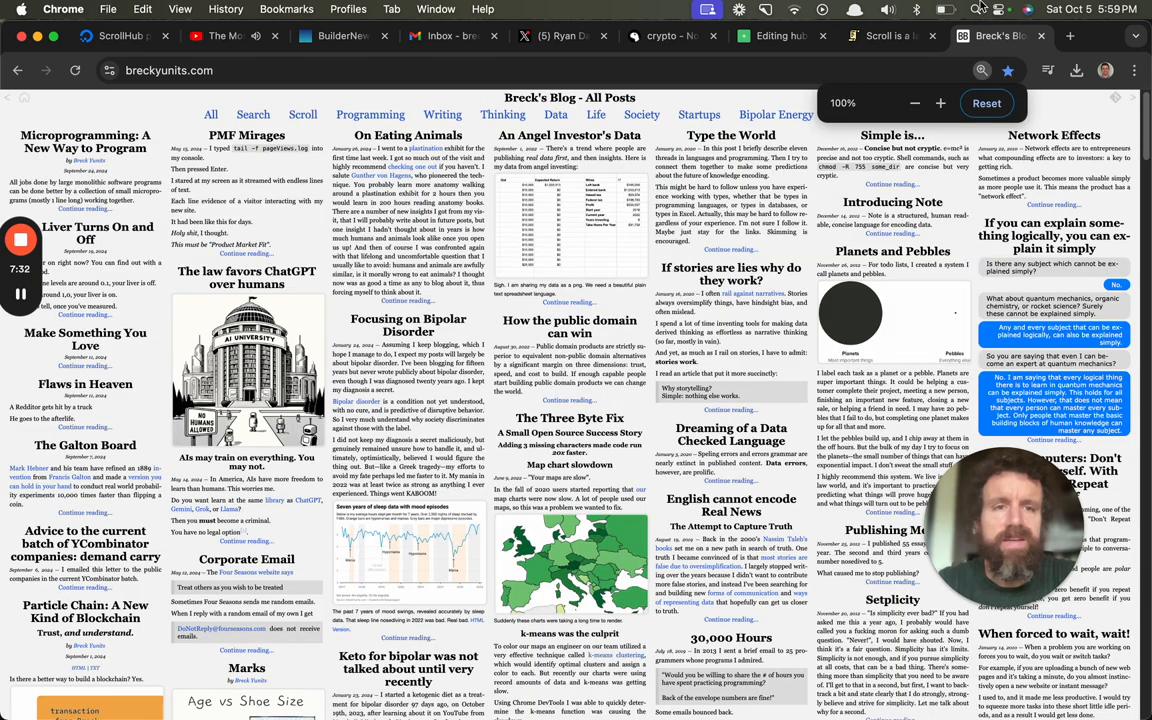
click(672, 36)
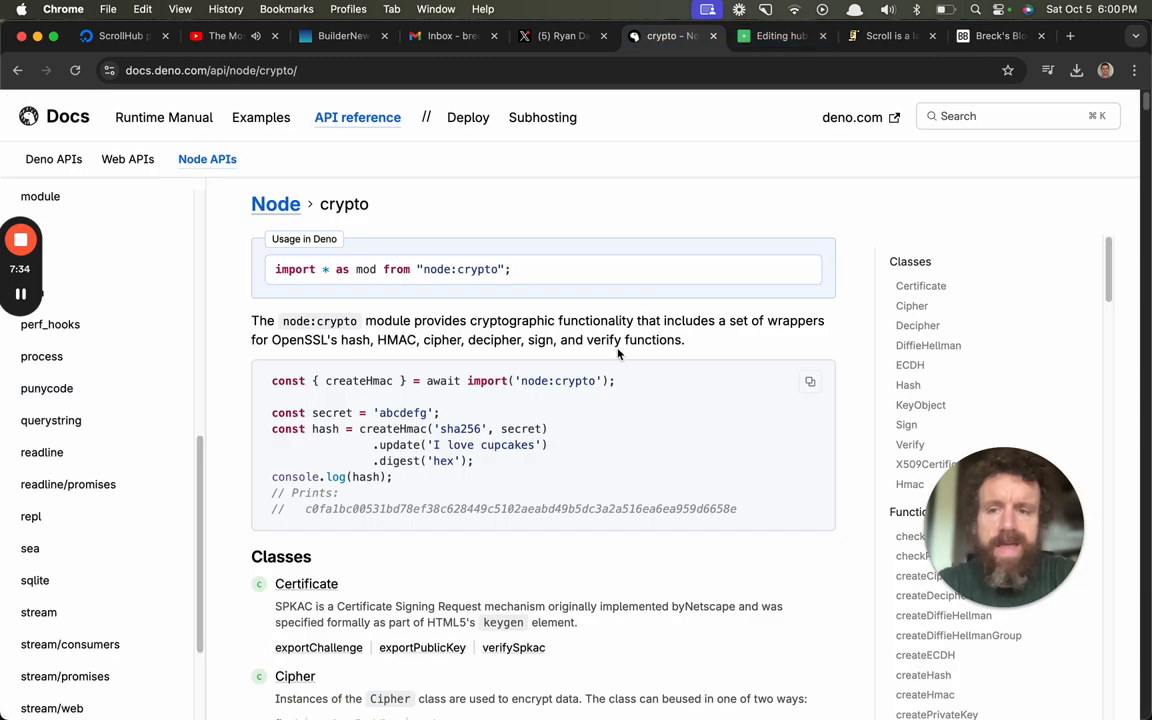
scroll(52, 420, up, 10)
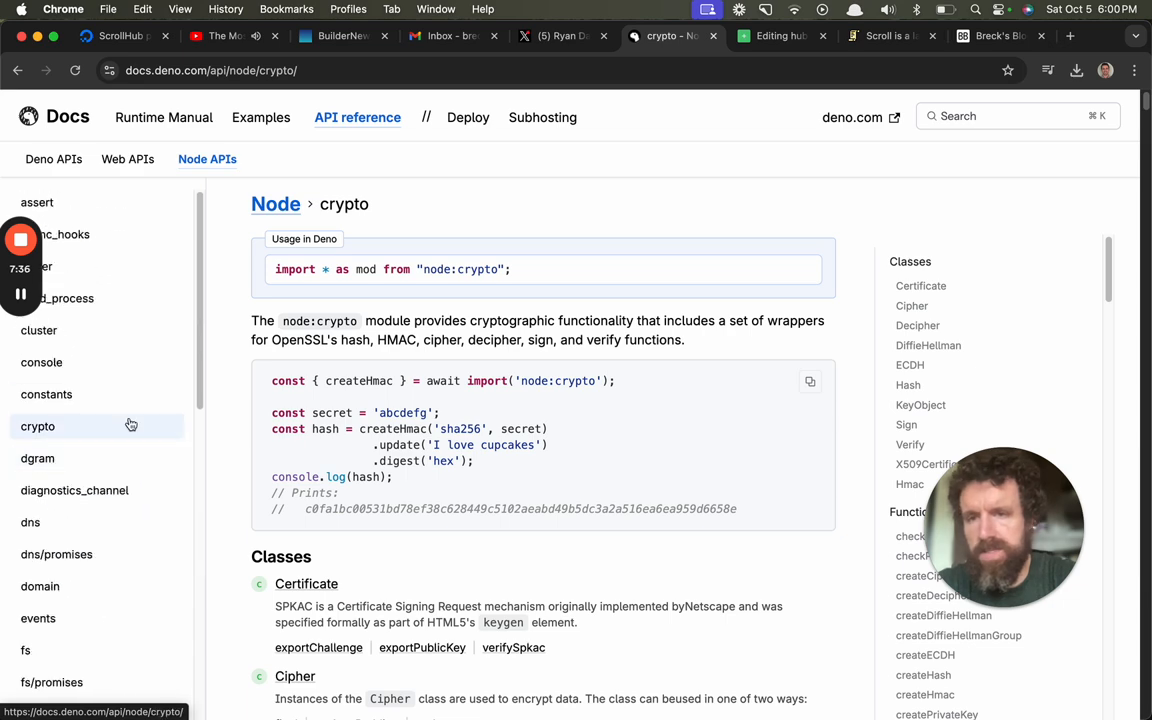
Visit the assert reference, then view child_process zoomed out and reload it from the top.
click(143, 203)
click(66, 298)
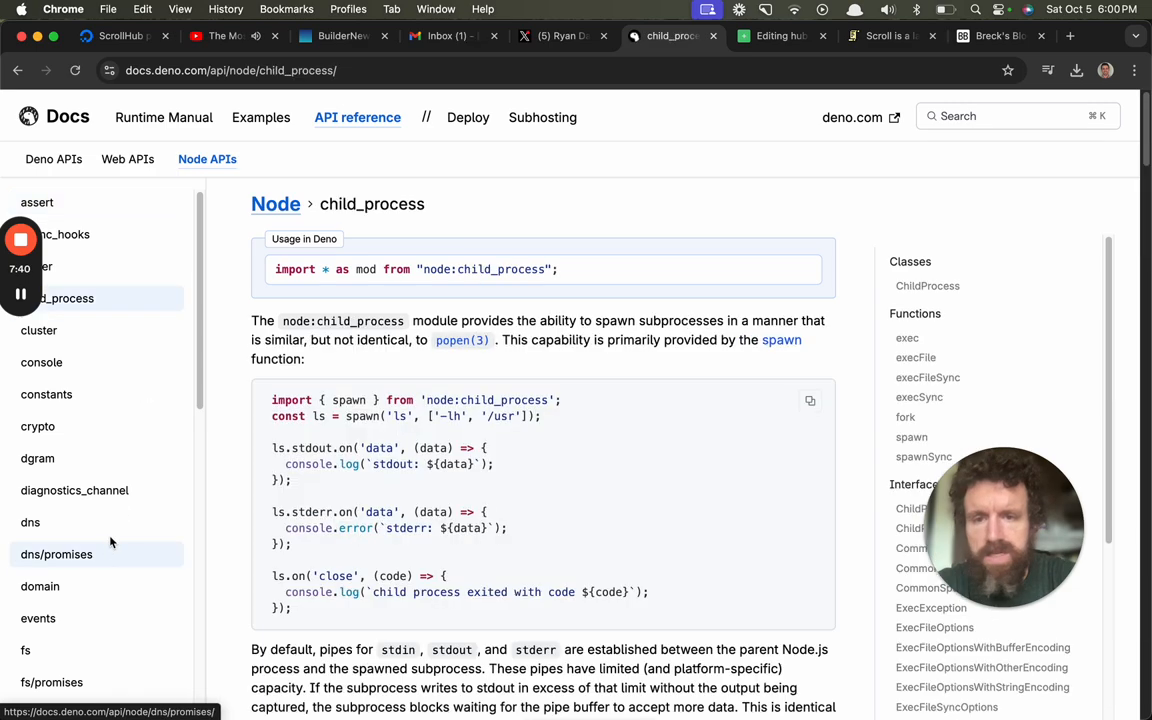
scroll(113, 537, down, 10)
scroll(400, 450, down, 10)
scroll(400, 450, down, 5)
scroll(100, 400, down, 3)
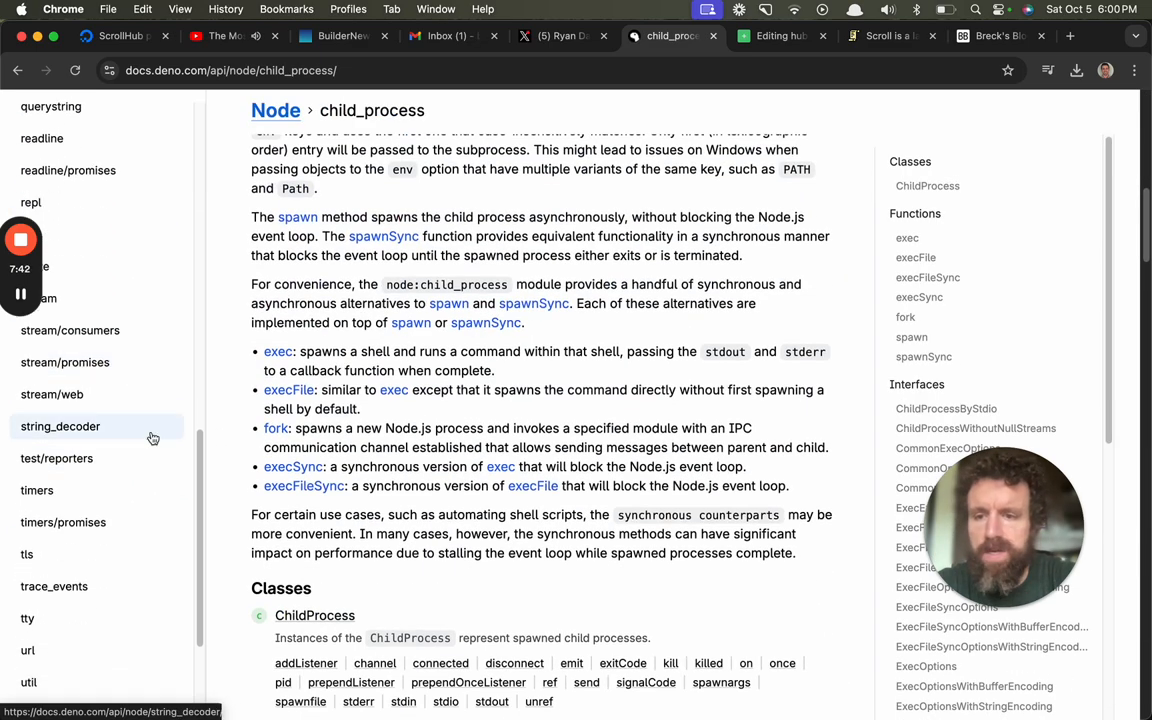
key(super+minus)
key(super+minus)
key(super+minus)
key(super+minus)
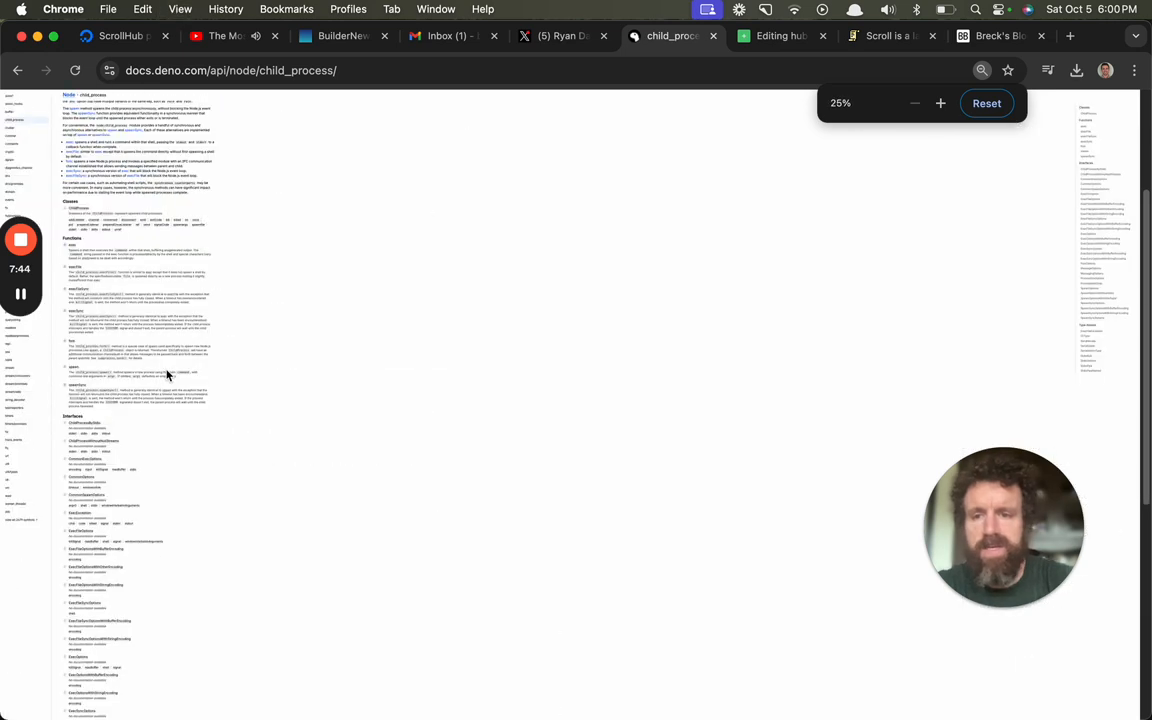
key(super+0)
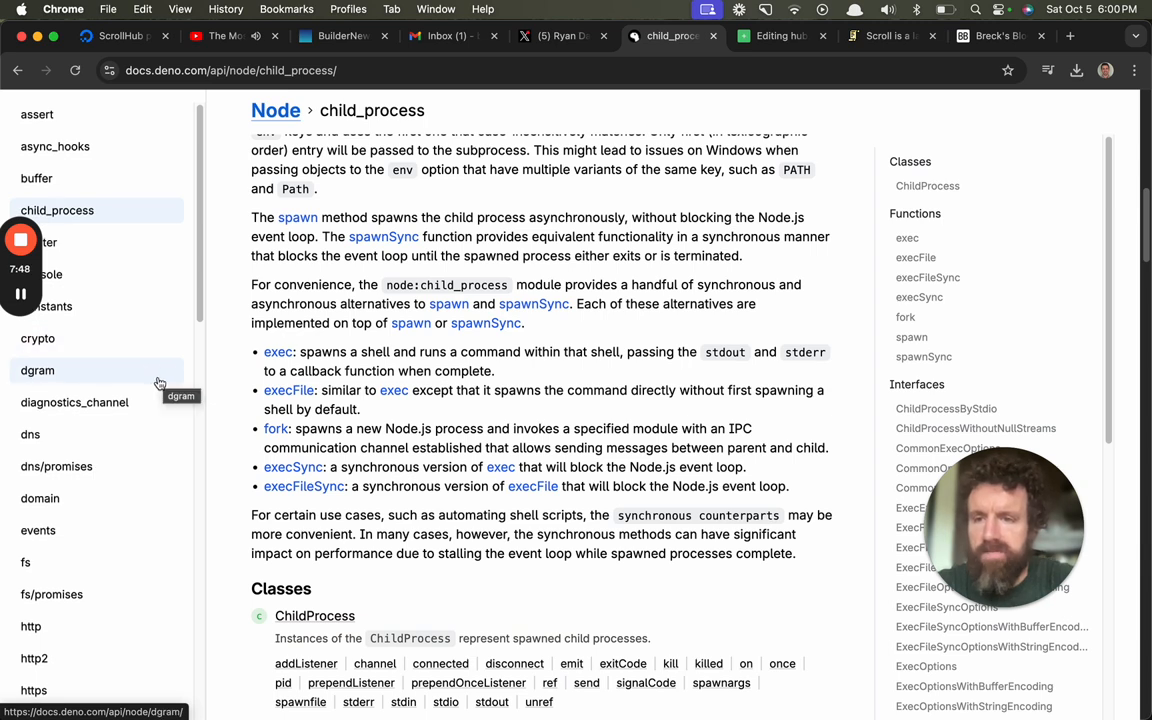
scroll(168, 375, down, 8)
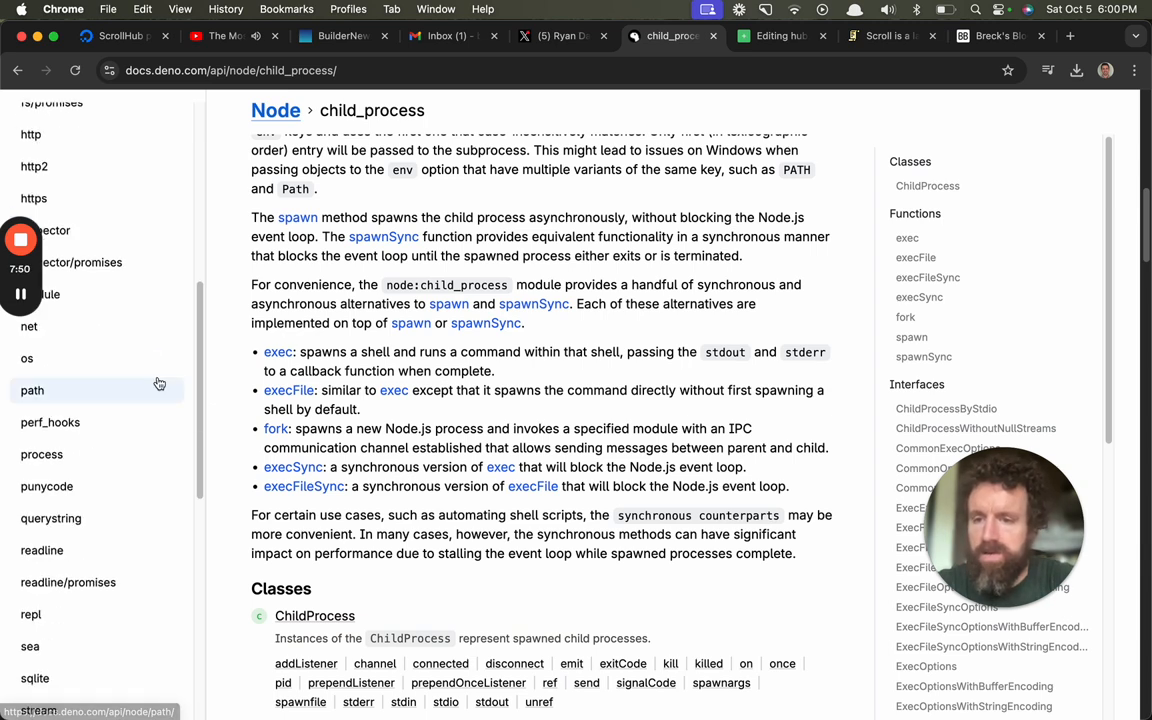
scroll(159, 383, down, 3)
scroll(159, 383, down, 4)
scroll(157, 381, down, 4)
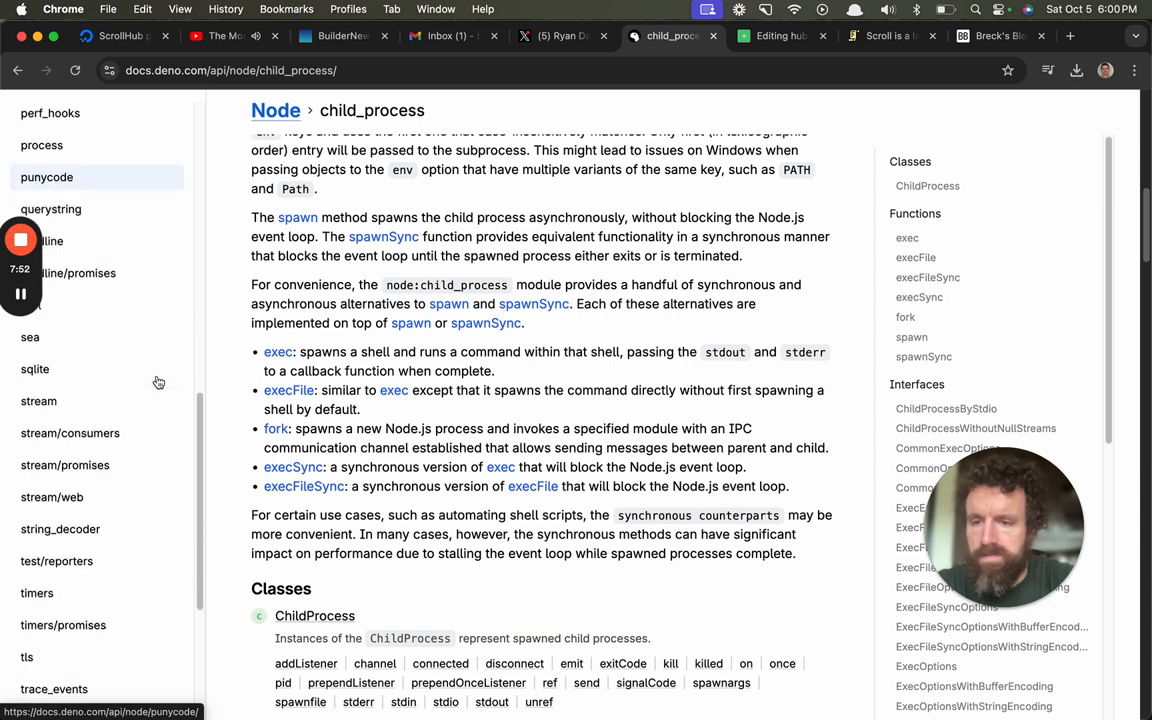
scroll(156, 380, down, 4)
scroll(155, 379, down, 2)
scroll(154, 378, up, 15)
scroll(154, 378, up, 1)
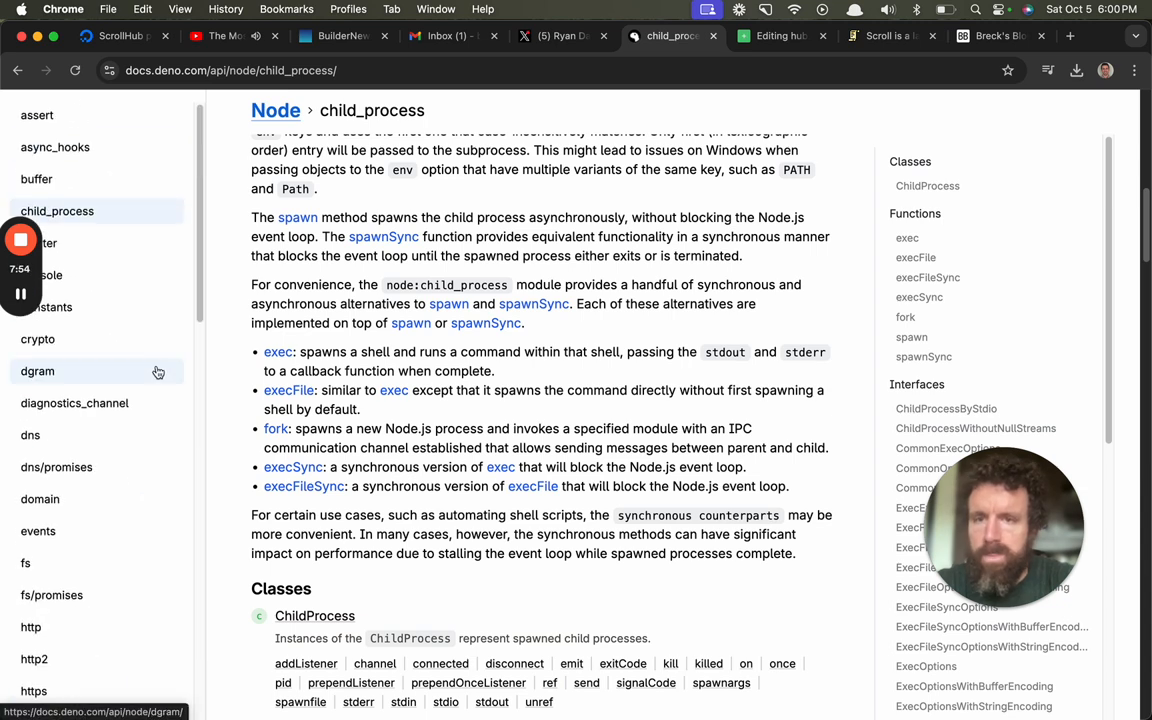
click(57, 298)
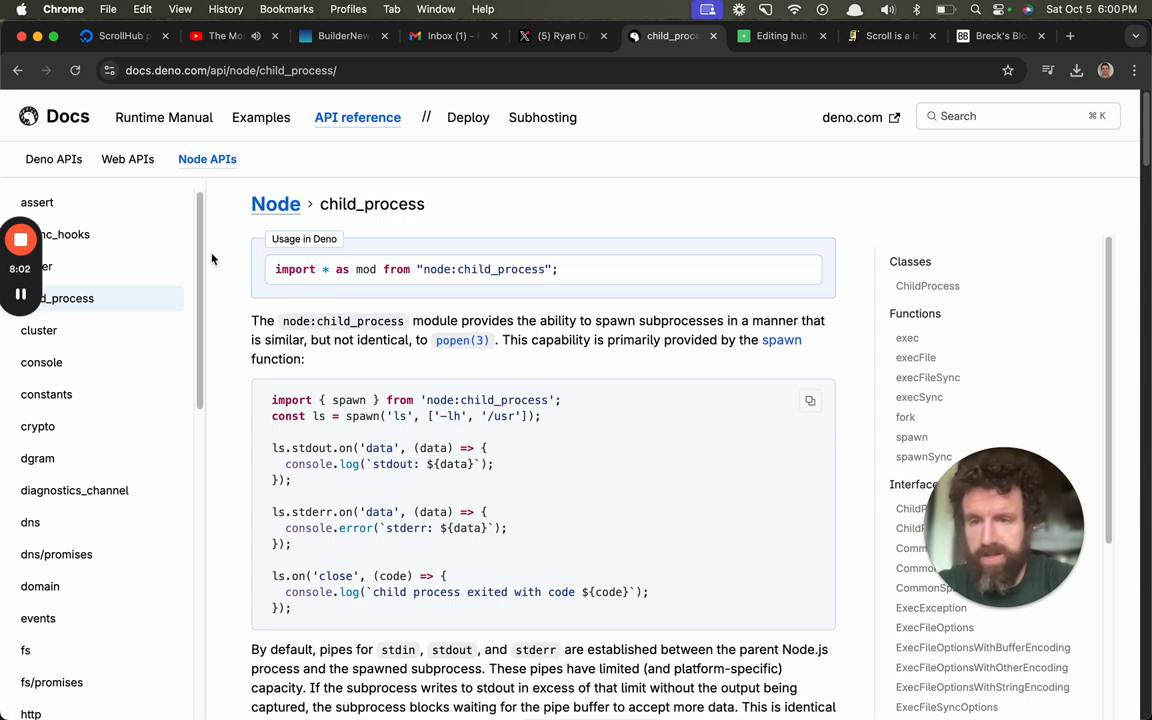
Browse the constants, dgram, trace_events, process and diagnostics_channel module references.
click(46, 394)
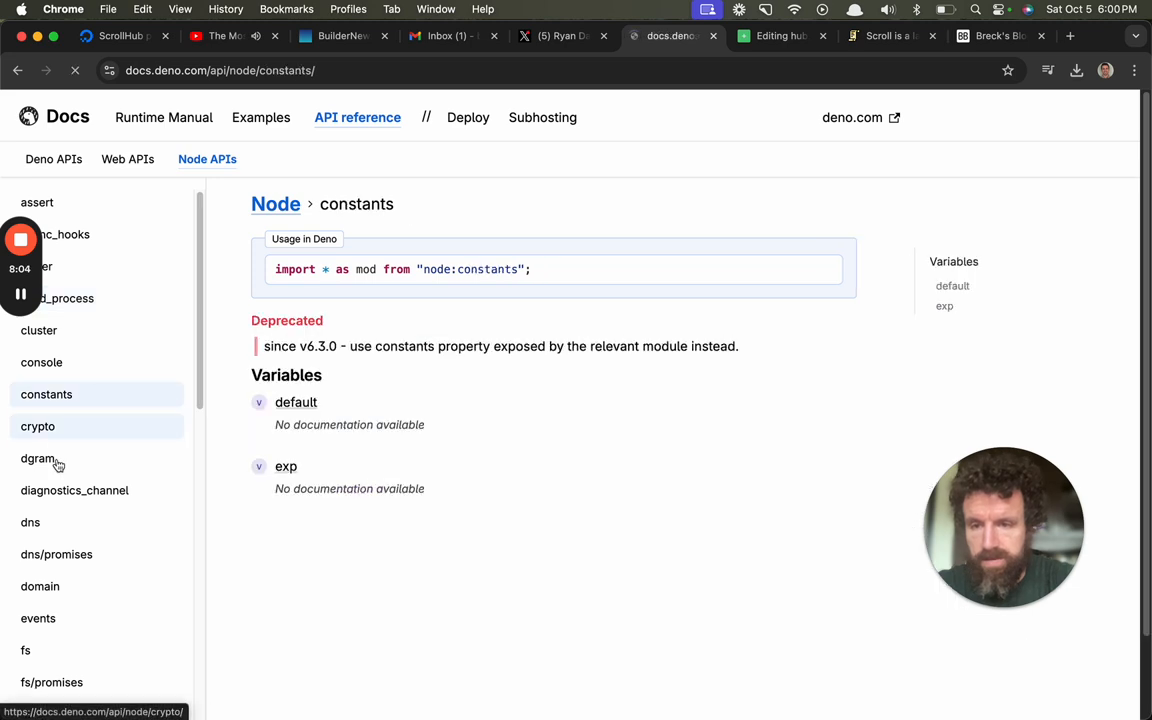
click(57, 467)
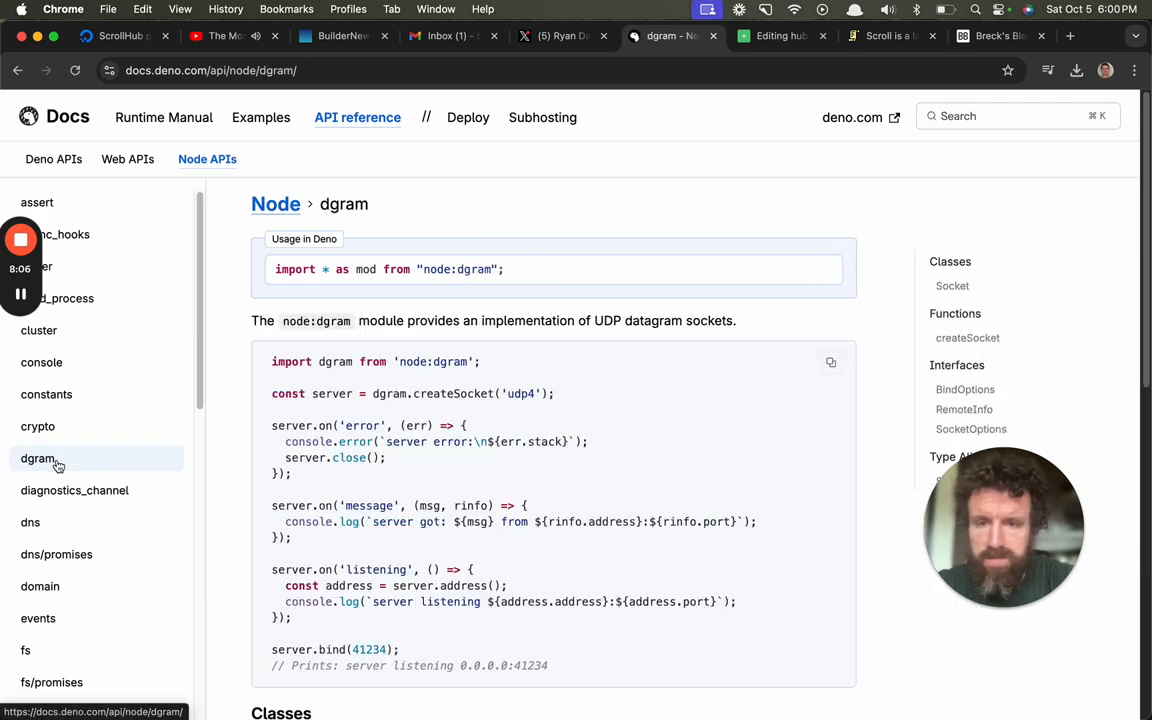
scroll(72, 520, down, 5)
scroll(80, 490, down, 5)
click(80, 478)
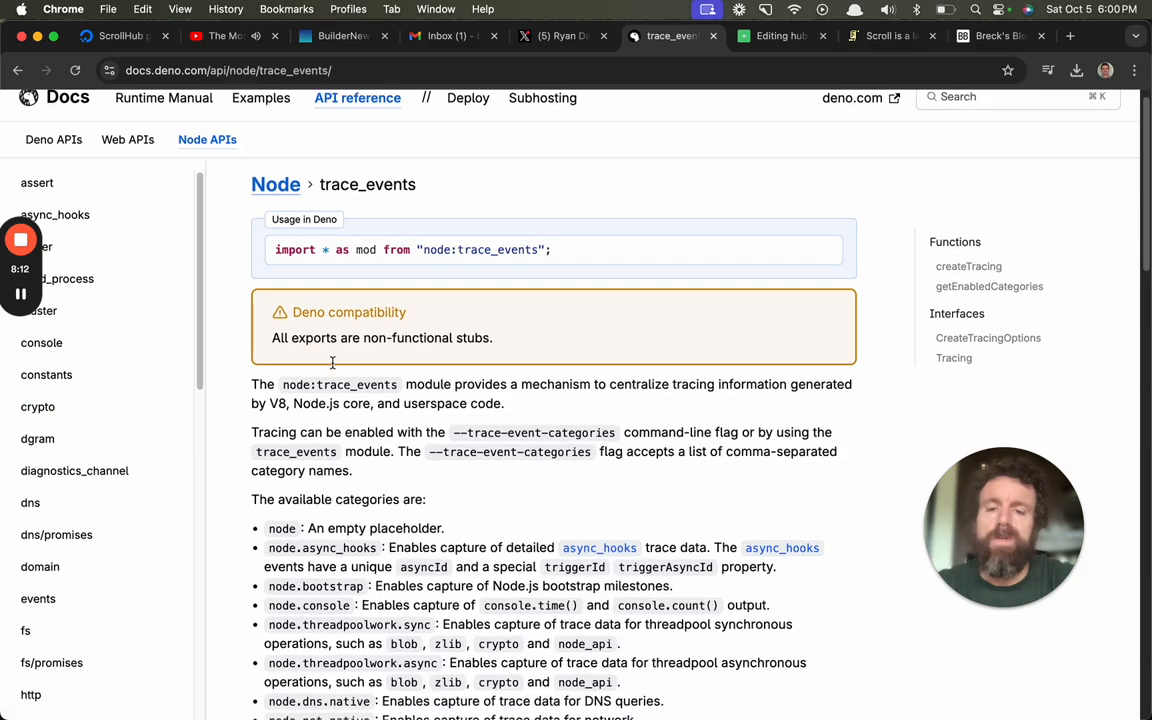
scroll(333, 352, down, 10)
scroll(333, 352, down, 10)
scroll(333, 352, up, 10)
scroll(390, 289, up, 10)
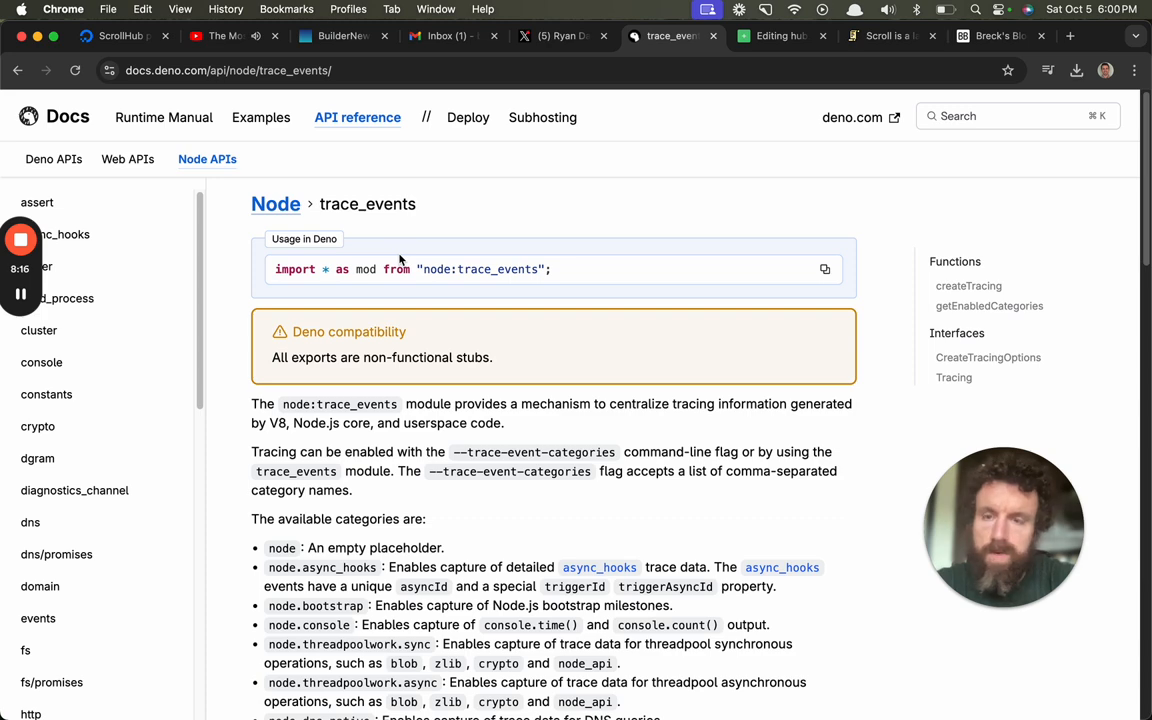
scroll(73, 430, down, 5)
scroll(73, 430, down, 3)
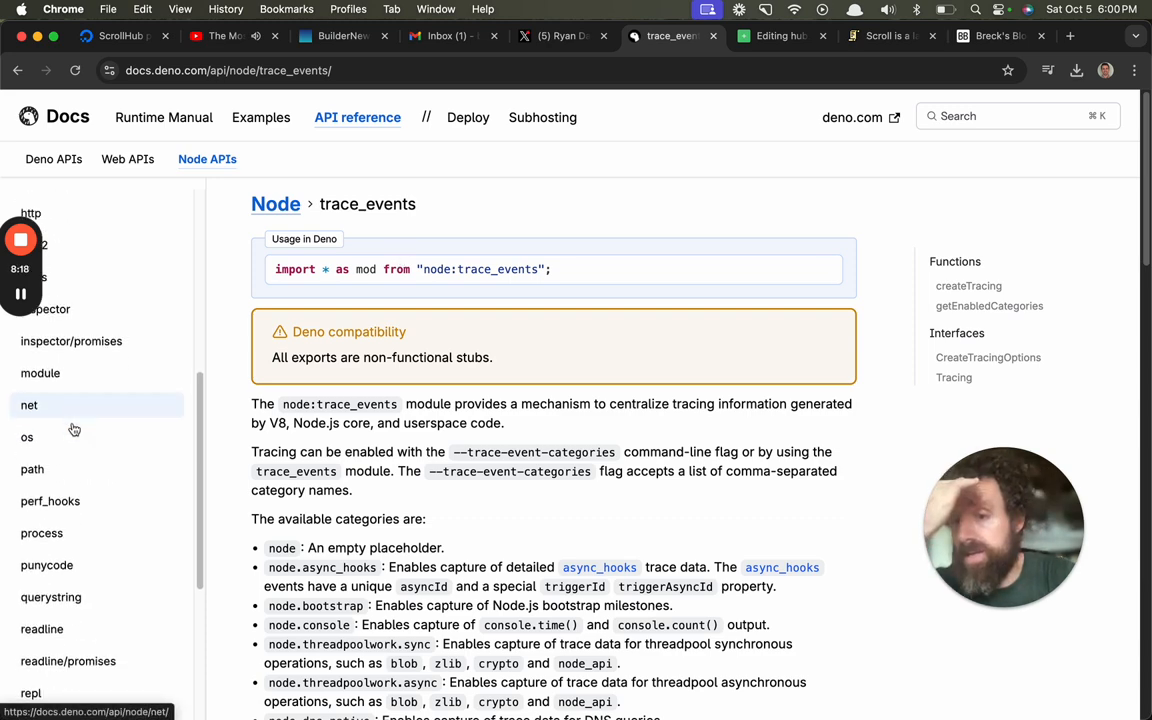
scroll(73, 430, down, 3)
click(42, 438)
scroll(695, 414, down, 5)
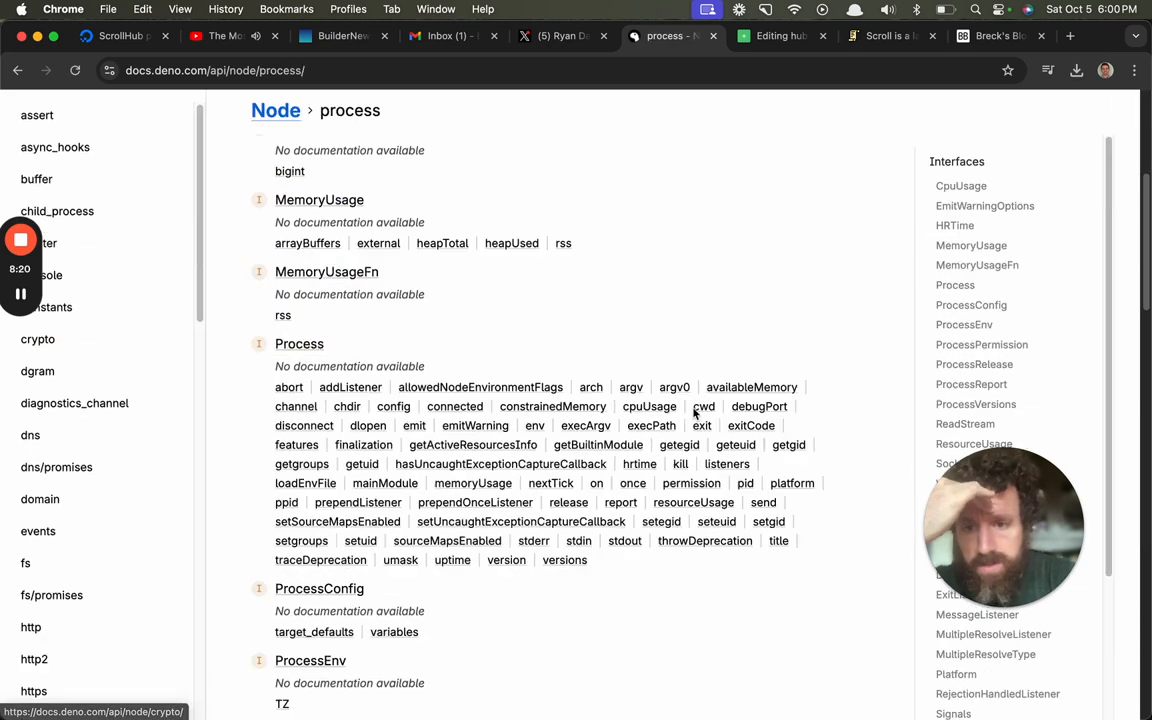
scroll(695, 414, down, 5)
scroll(695, 414, down, 5)
scroll(695, 414, down, 5)
scroll(695, 414, down, 5)
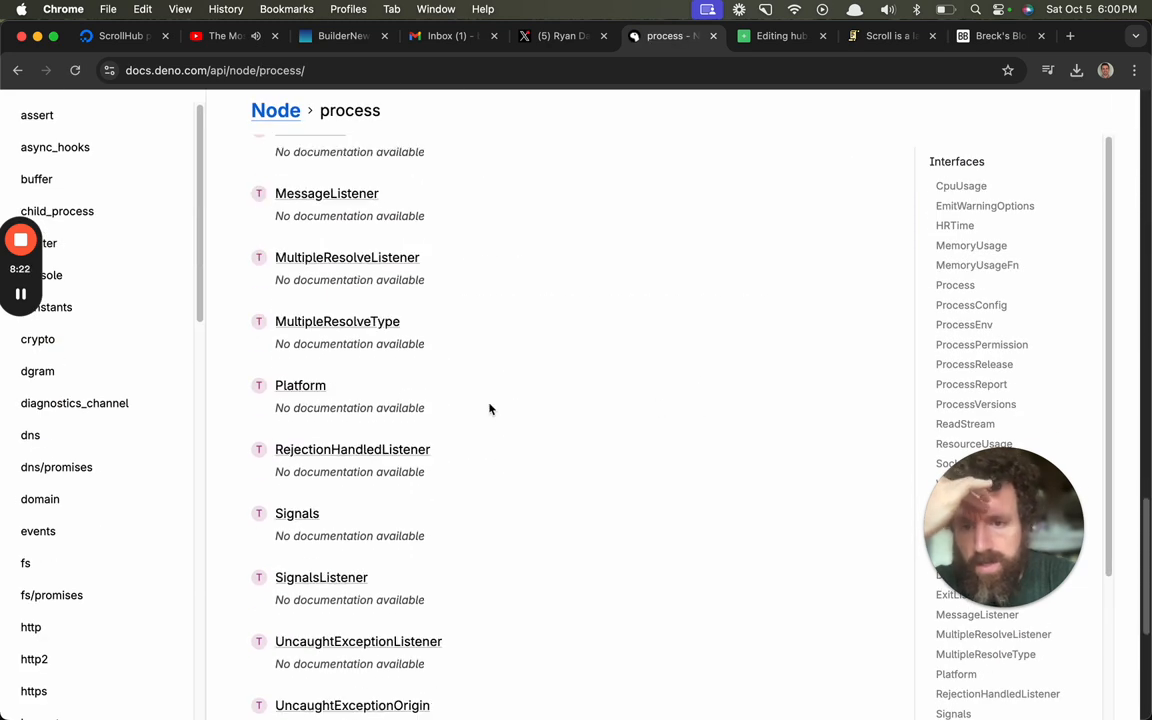
scroll(90, 370, up, 5)
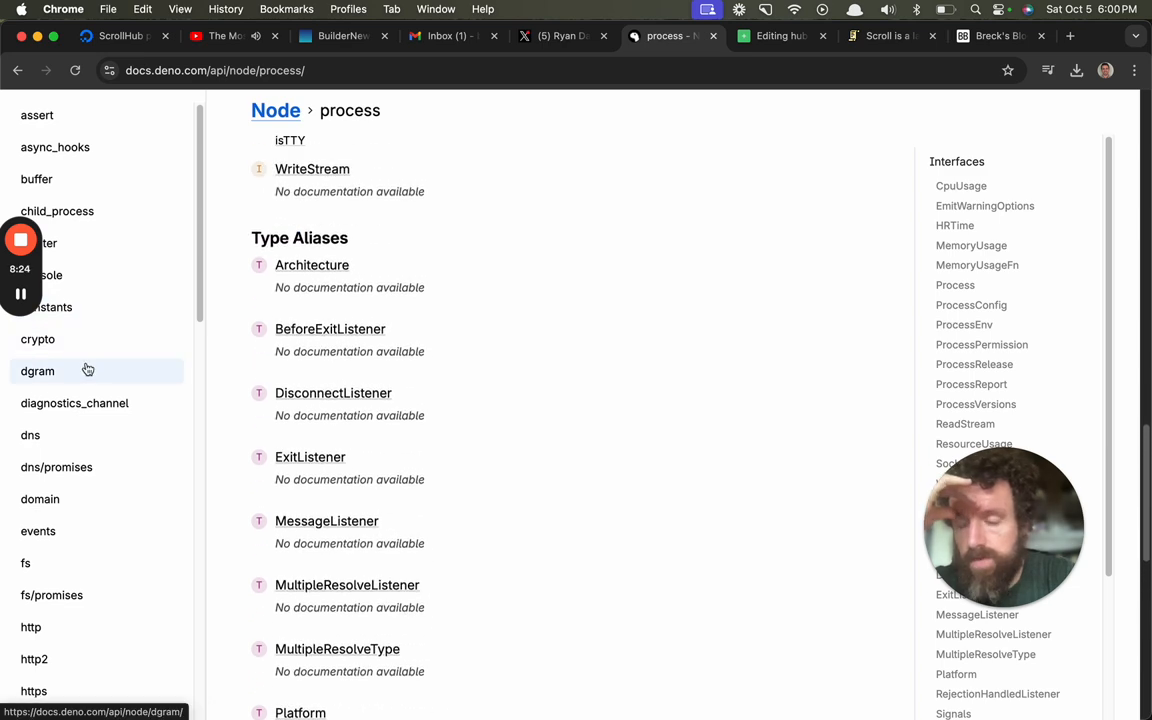
scroll(90, 370, up, 5)
scroll(370, 296, down, 2)
scroll(378, 296, up, 10)
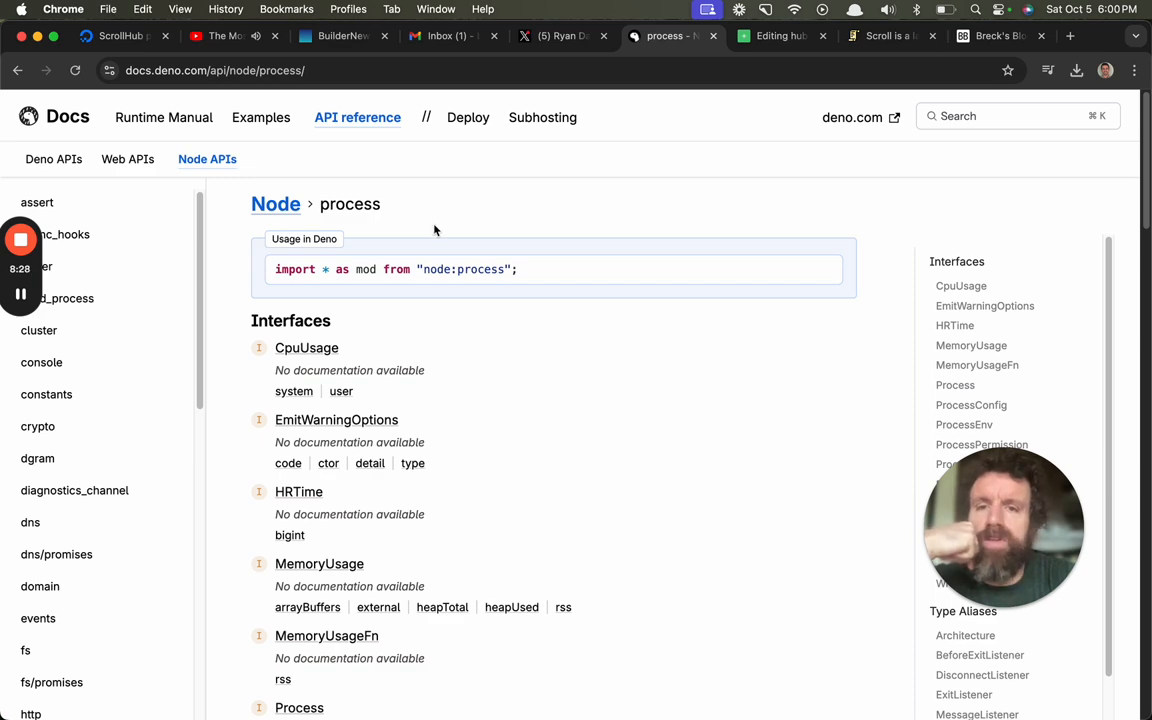
scroll(434, 230, down, 5)
click(75, 490)
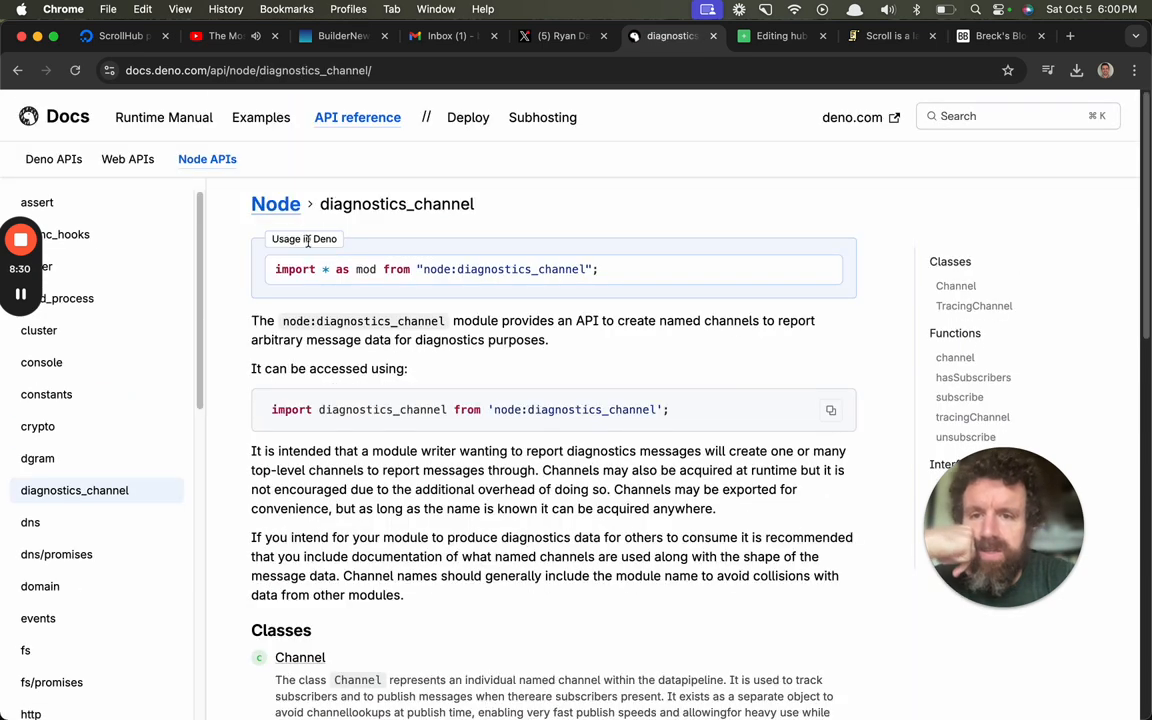
From the Node API index, enter fs, jump to chmod, and land on the closeSync function page.
click(275, 203)
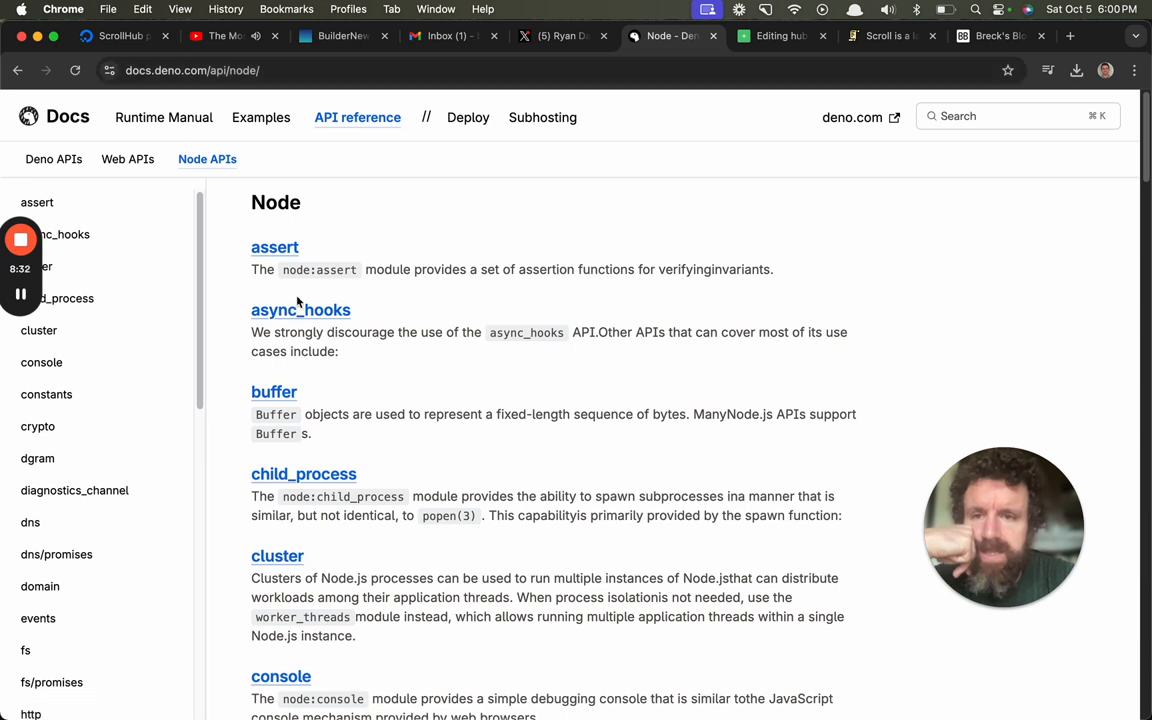
scroll(100, 494, down, 1)
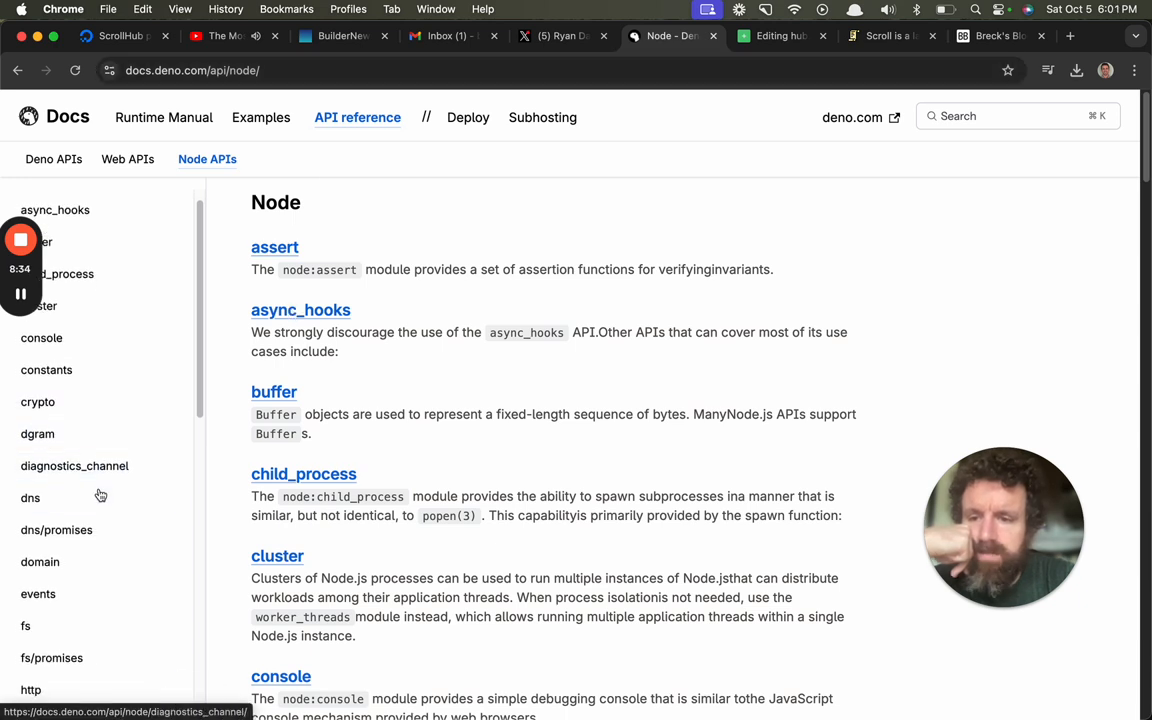
scroll(82, 461, down, 3)
click(25, 178)
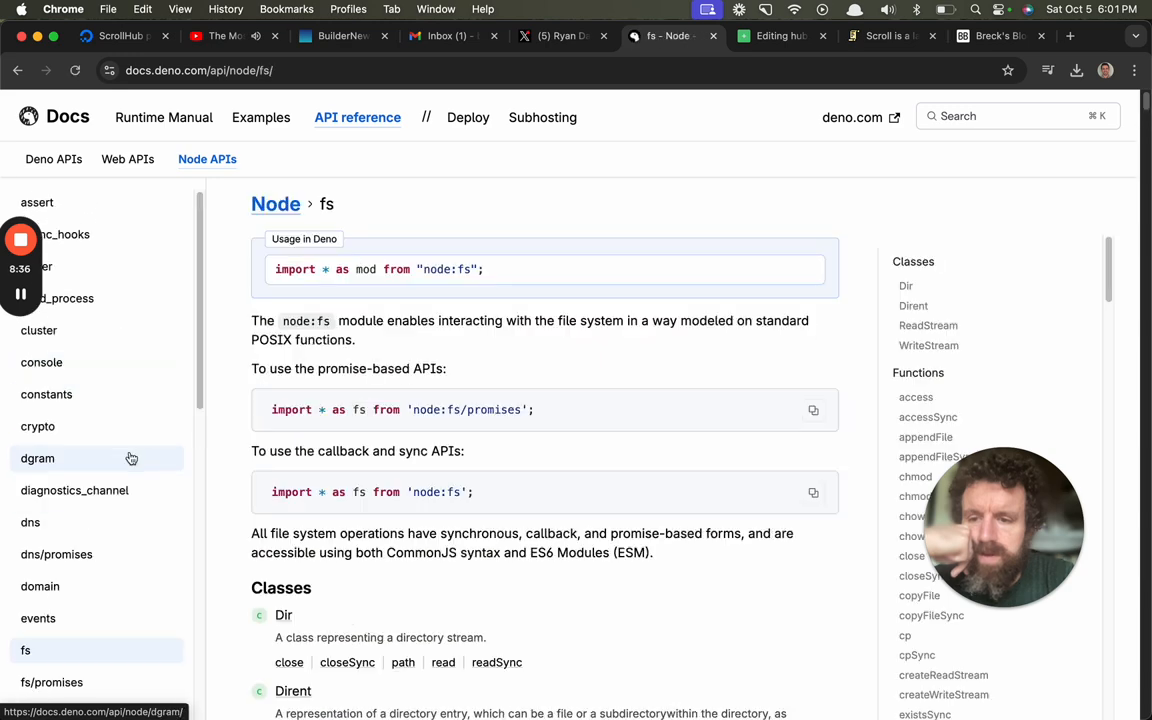
scroll(290, 330, down, 6)
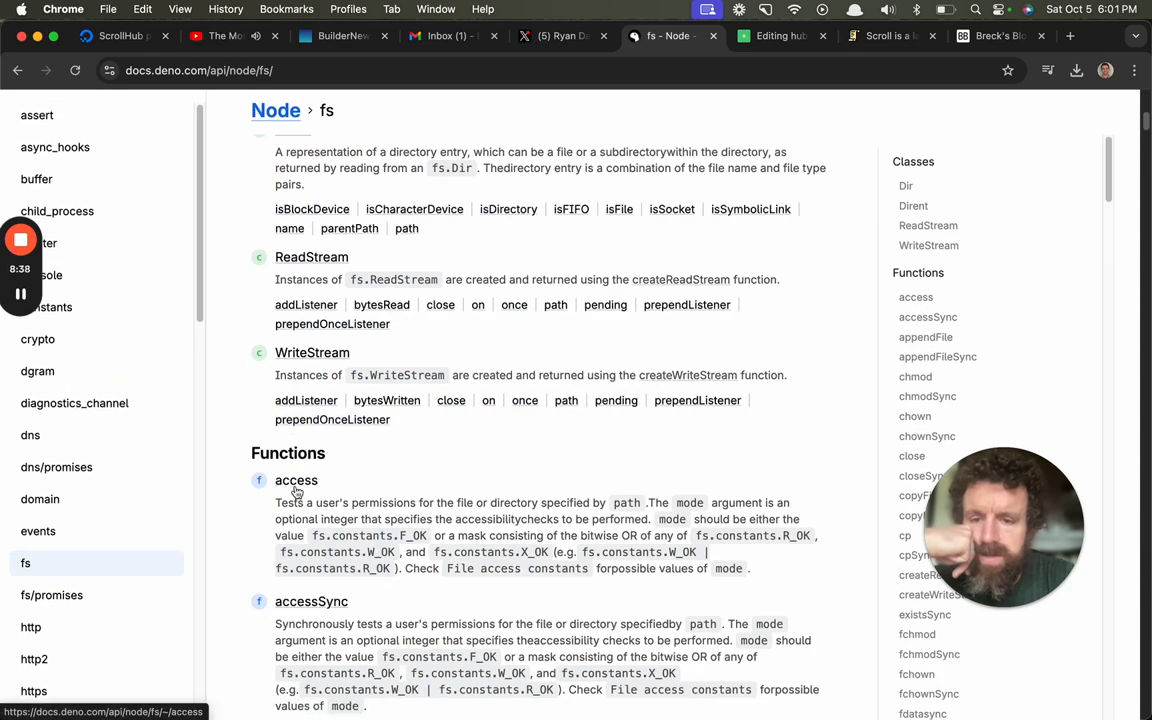
scroll(296, 490, down, 8)
click(915, 377)
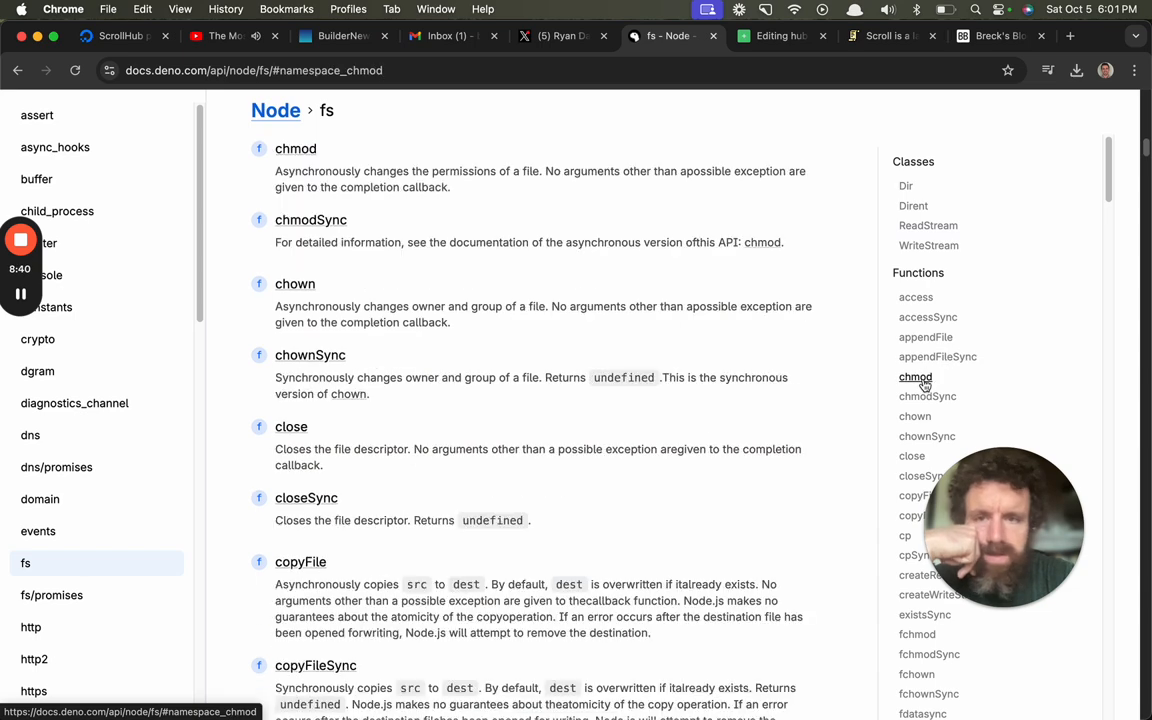
scroll(353, 340, down, 3)
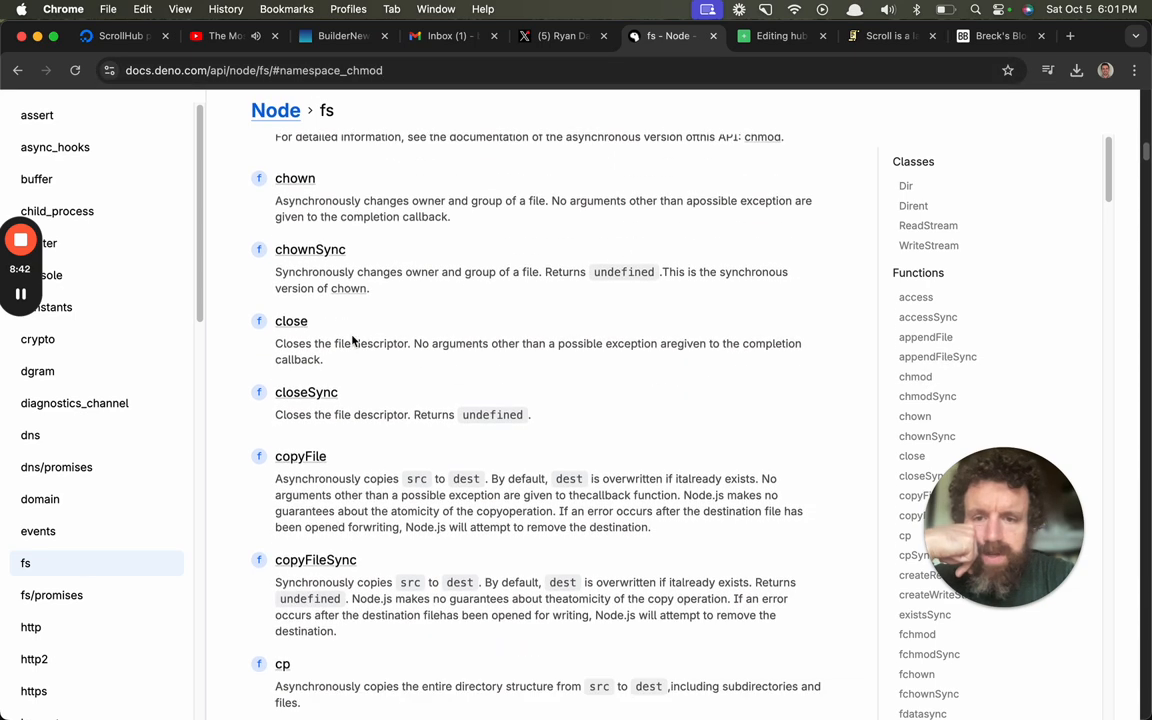
scroll(353, 340, down, 2)
click(320, 367)
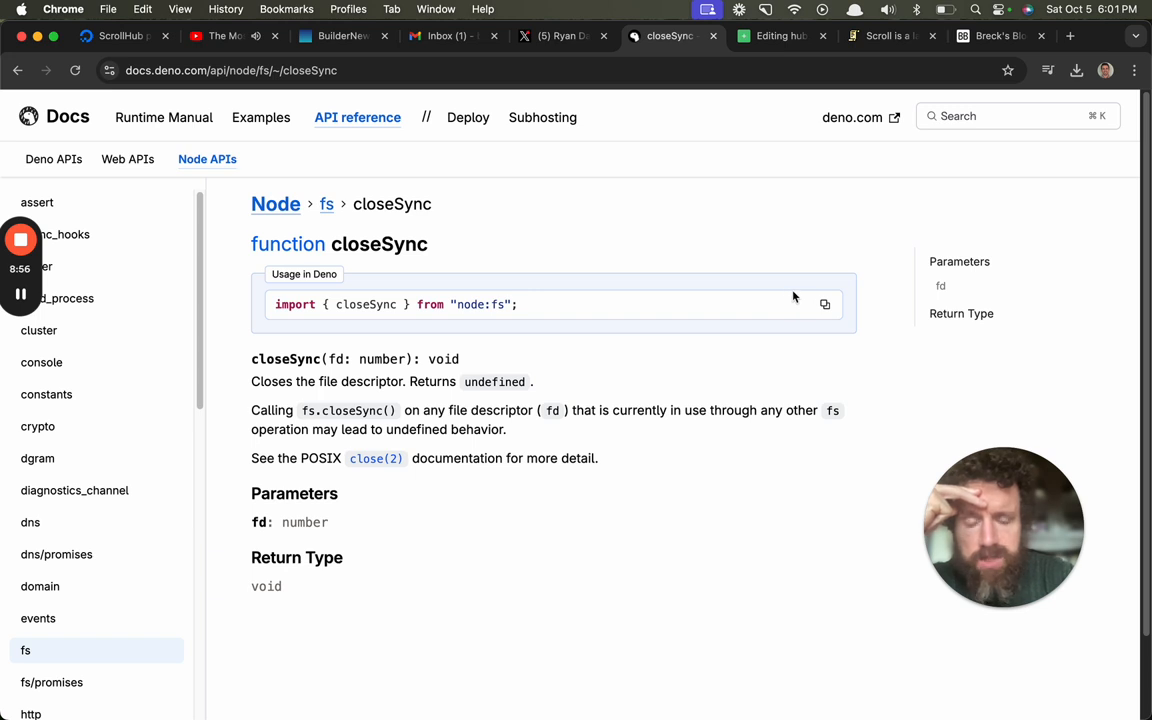
Load scroll.pub in a new tab, go to the LeetSheet and try the theme parser example live.
key(super+t)
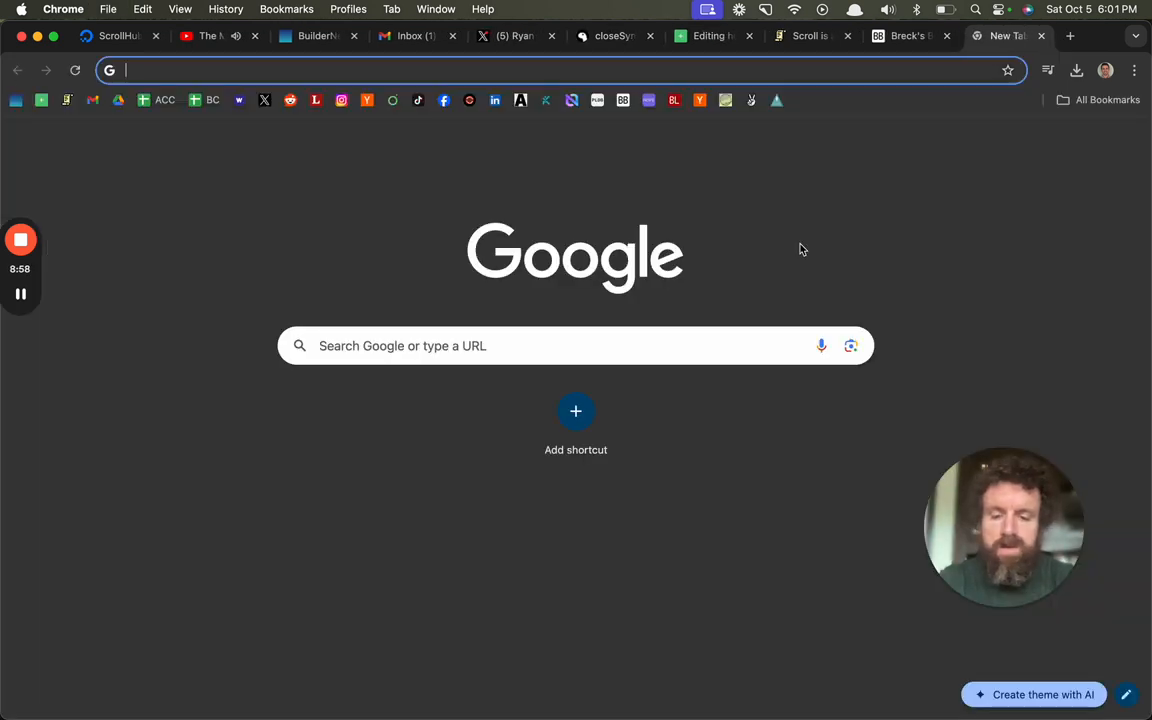
text(scroll.pub)
key(Return)
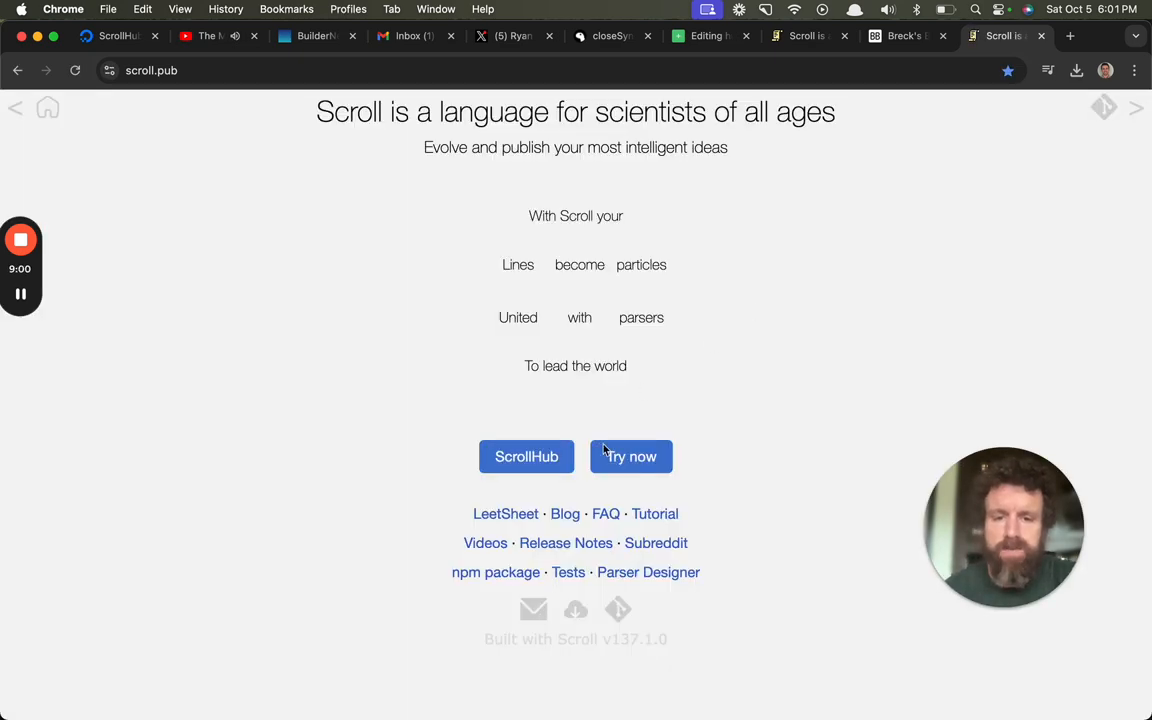
click(505, 513)
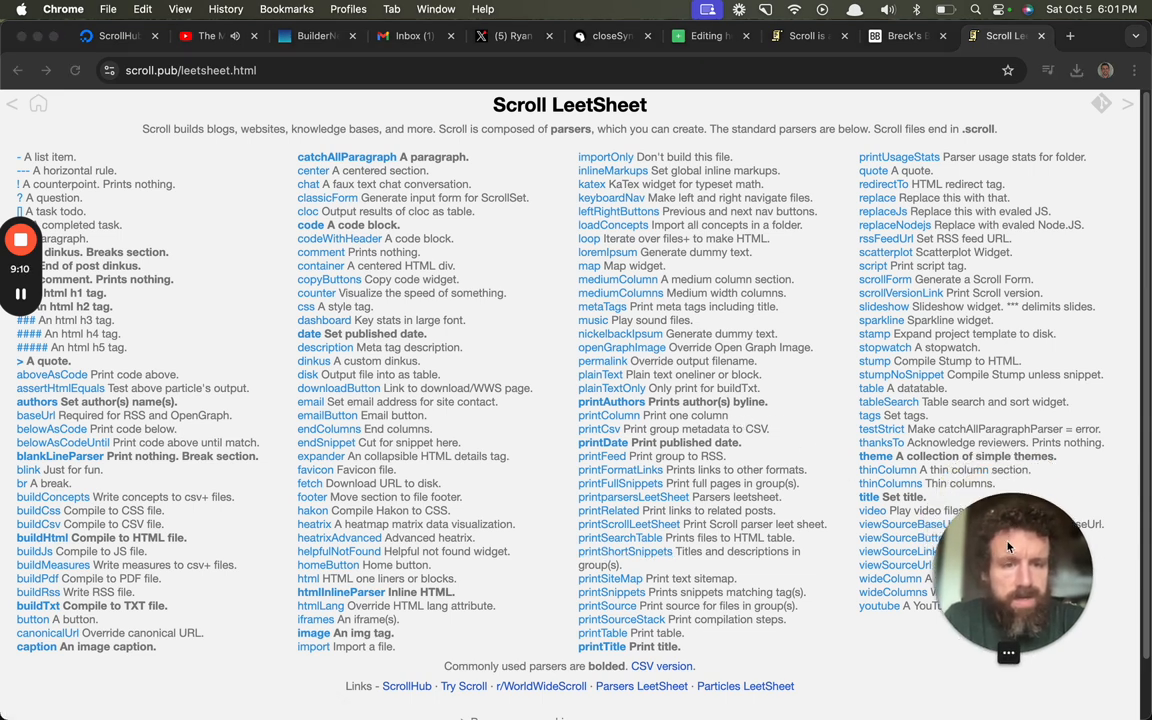
click(876, 456)
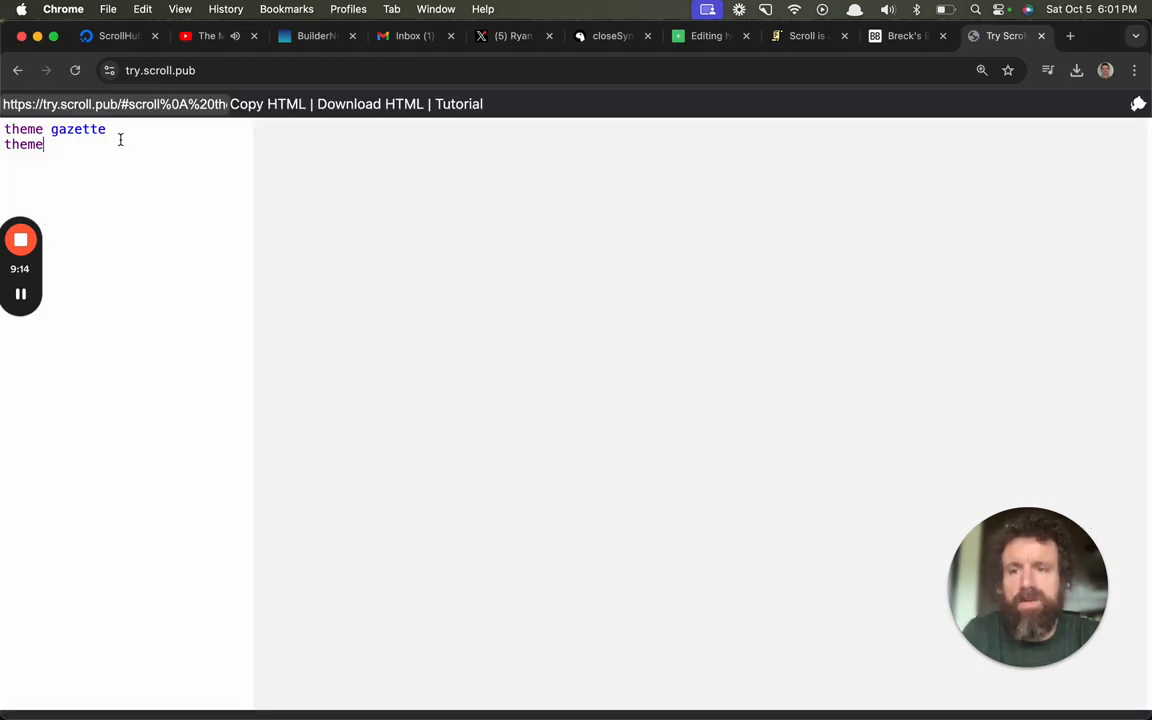
Edit the playground: replace line 2 with 'hello world' and adjust the theme line.
double_click(25, 144)
text(hello world)
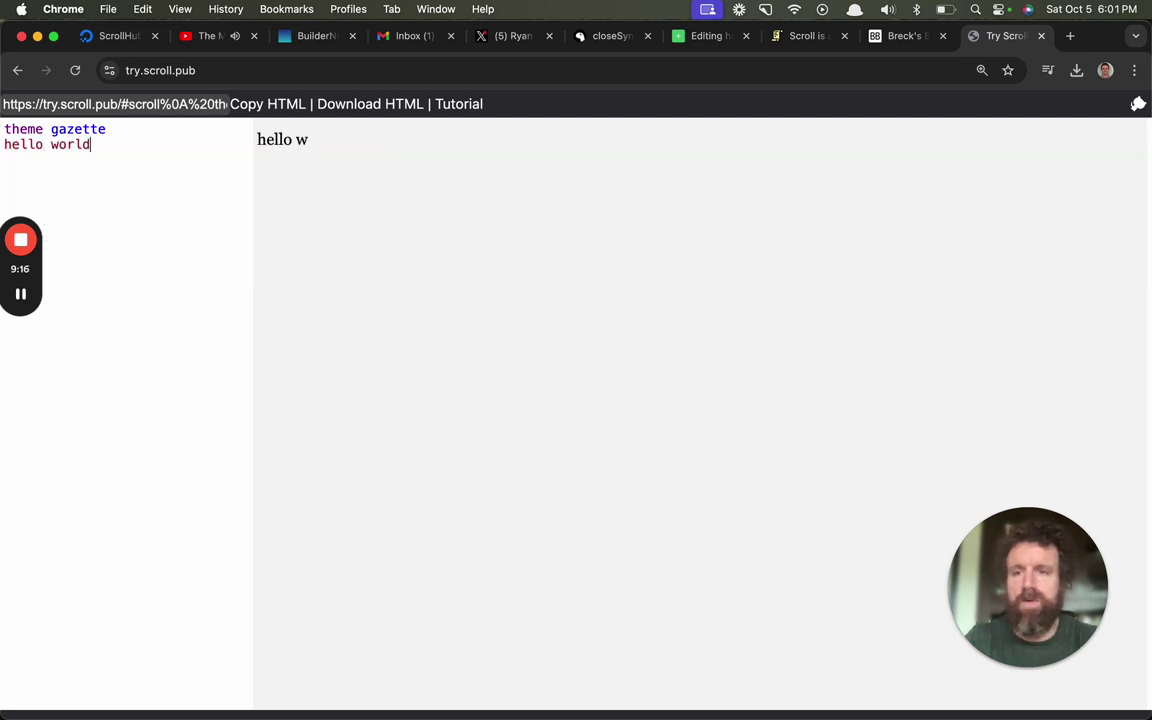
key(Up)
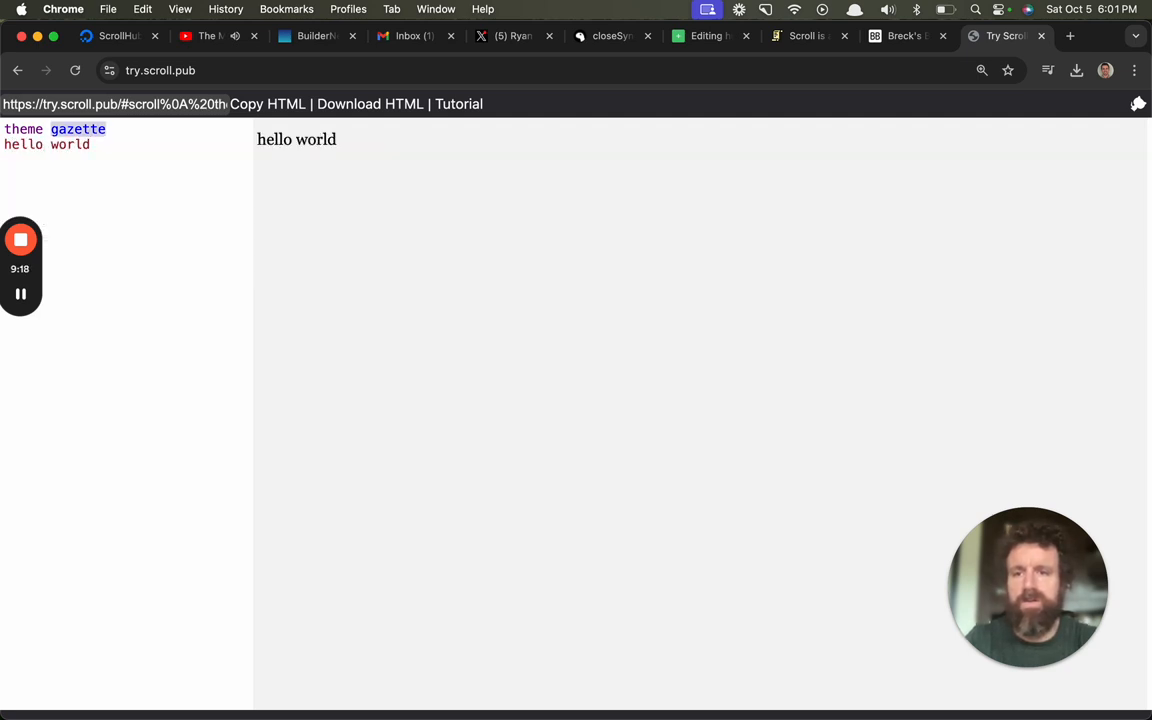
text(dark)
key(Return)
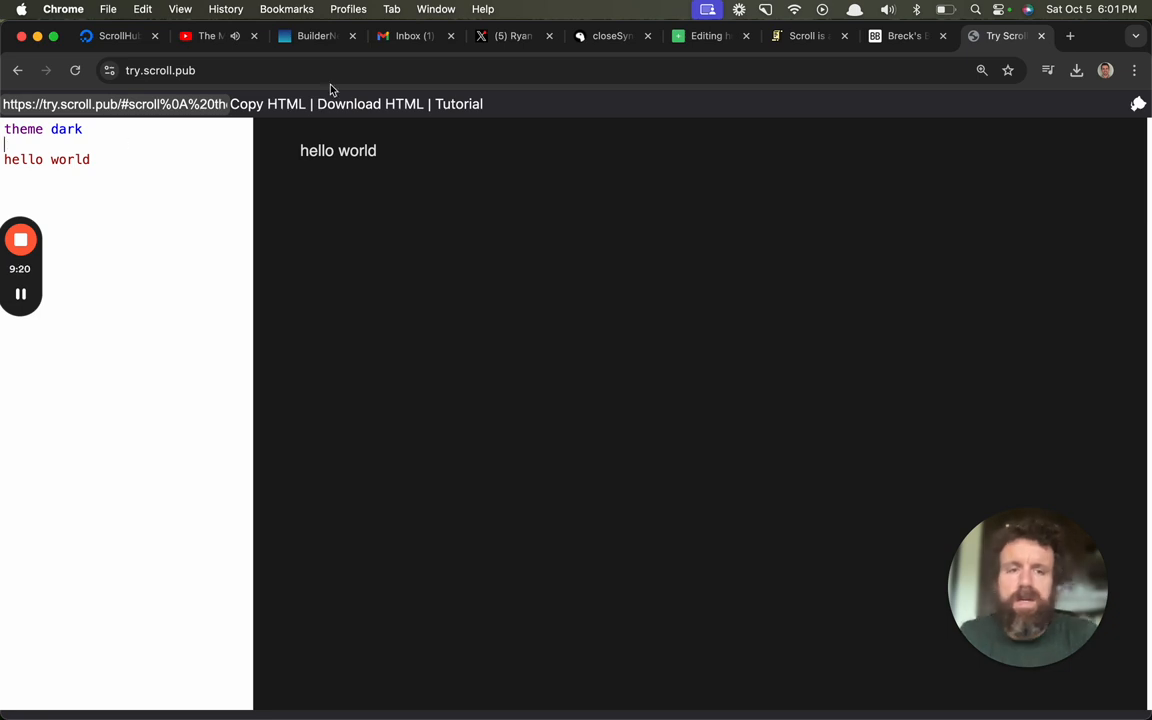
Flip through the Scroll homepage, blog and closeSync docs tabs.
click(808, 36)
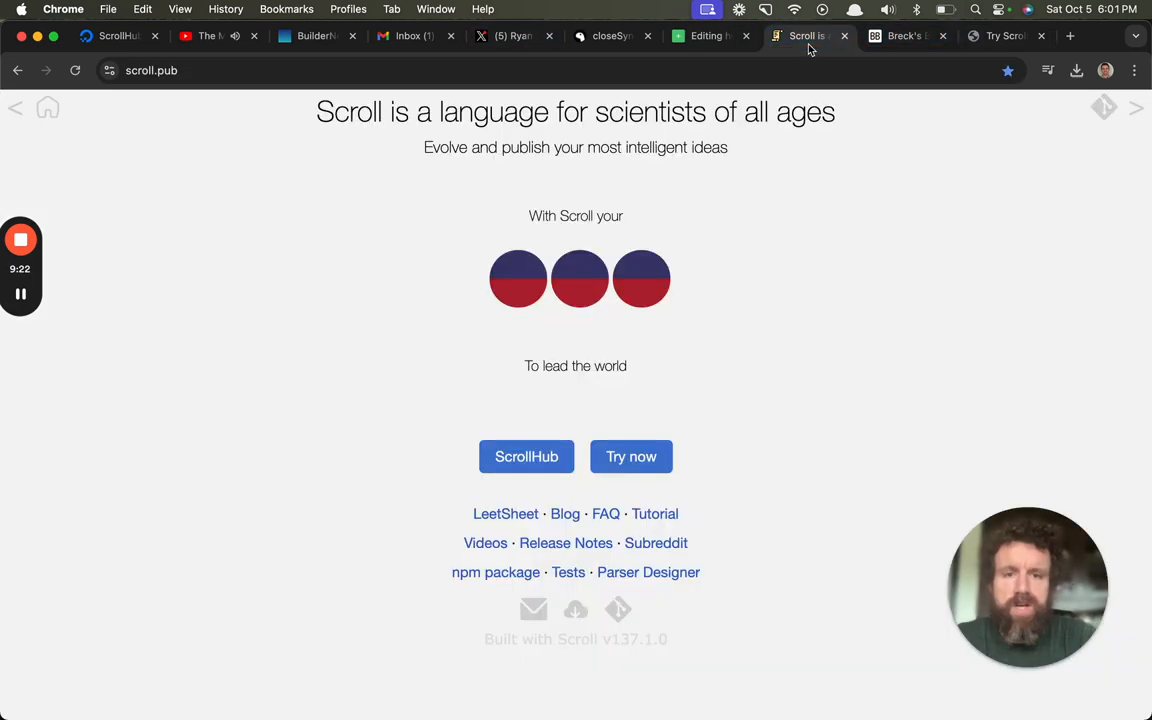
click(895, 36)
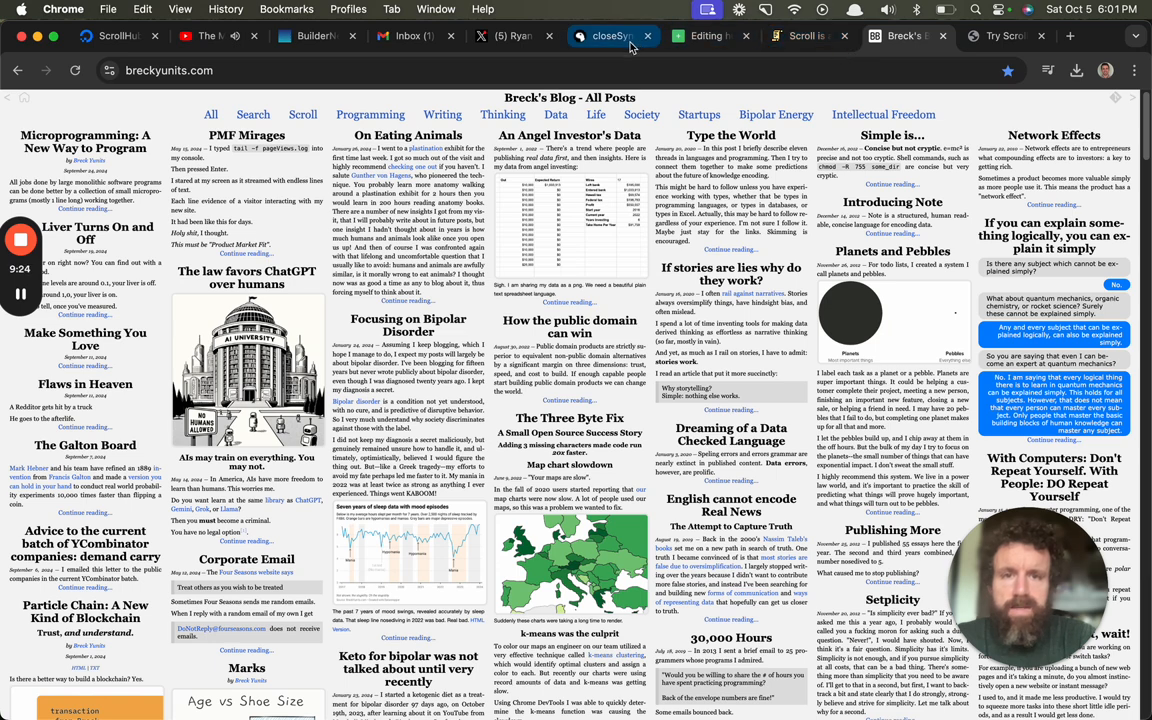
click(612, 36)
Load pldb.io in a new tab and search for 'deno' to reach its entry.
key(super+t)
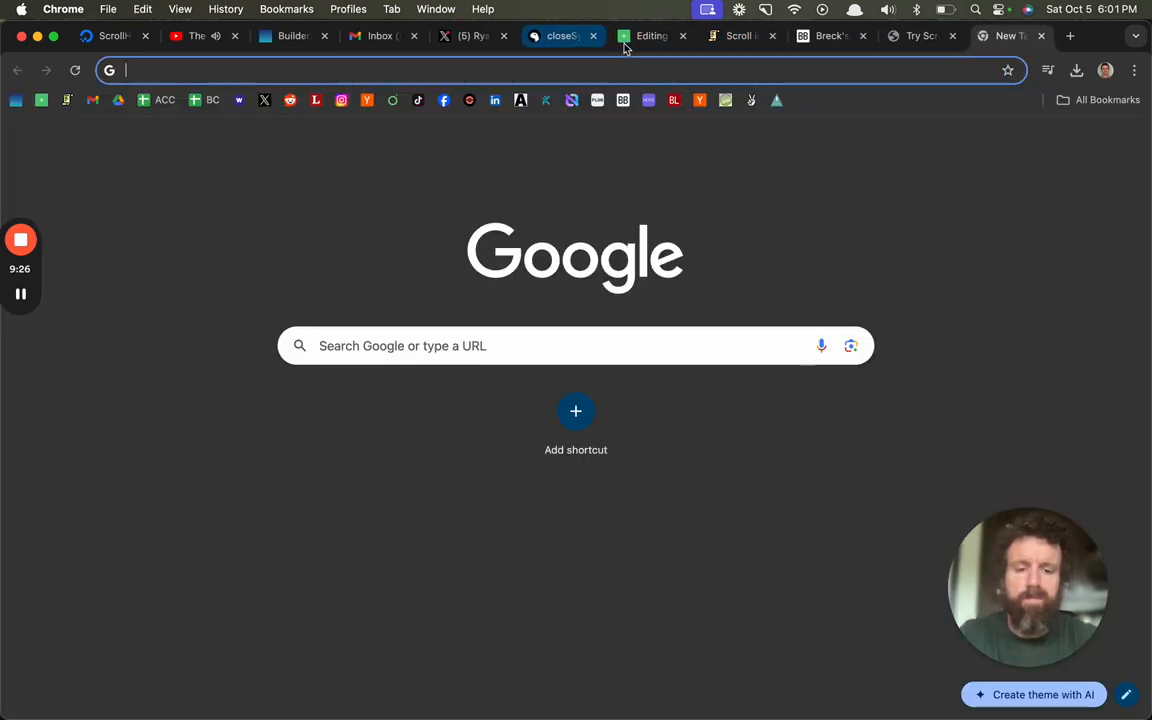
text(pldb.io)
key(Return)
click(497, 167)
text(deno)
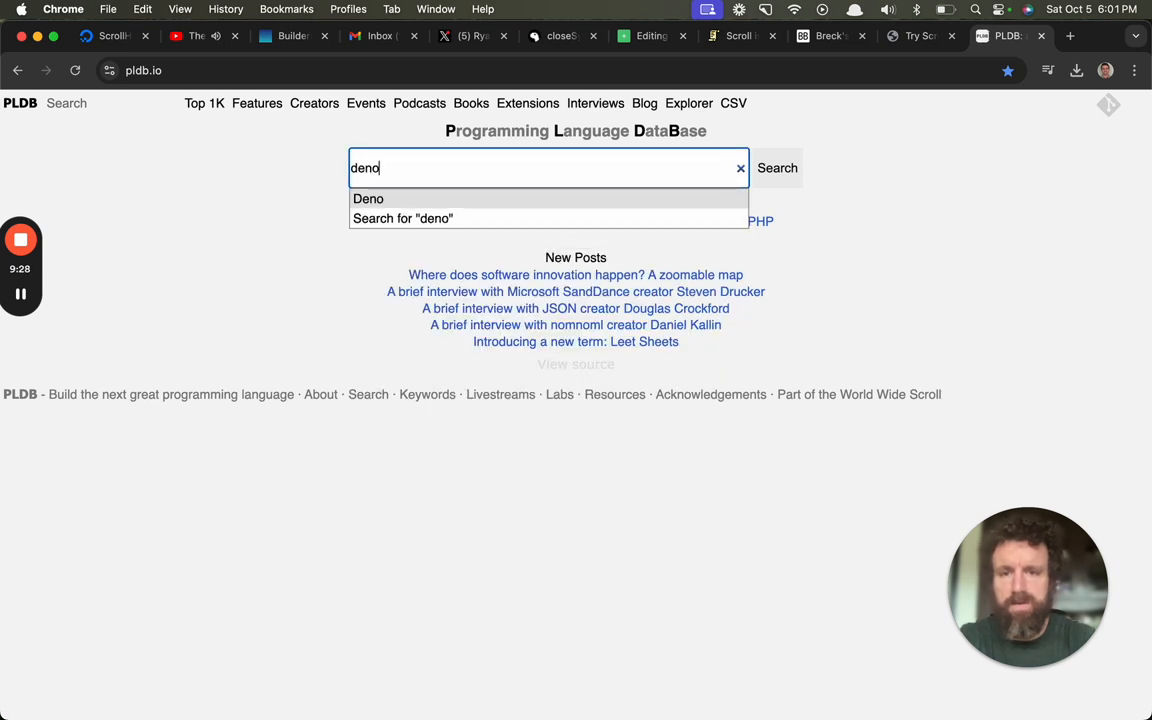
key(Return)
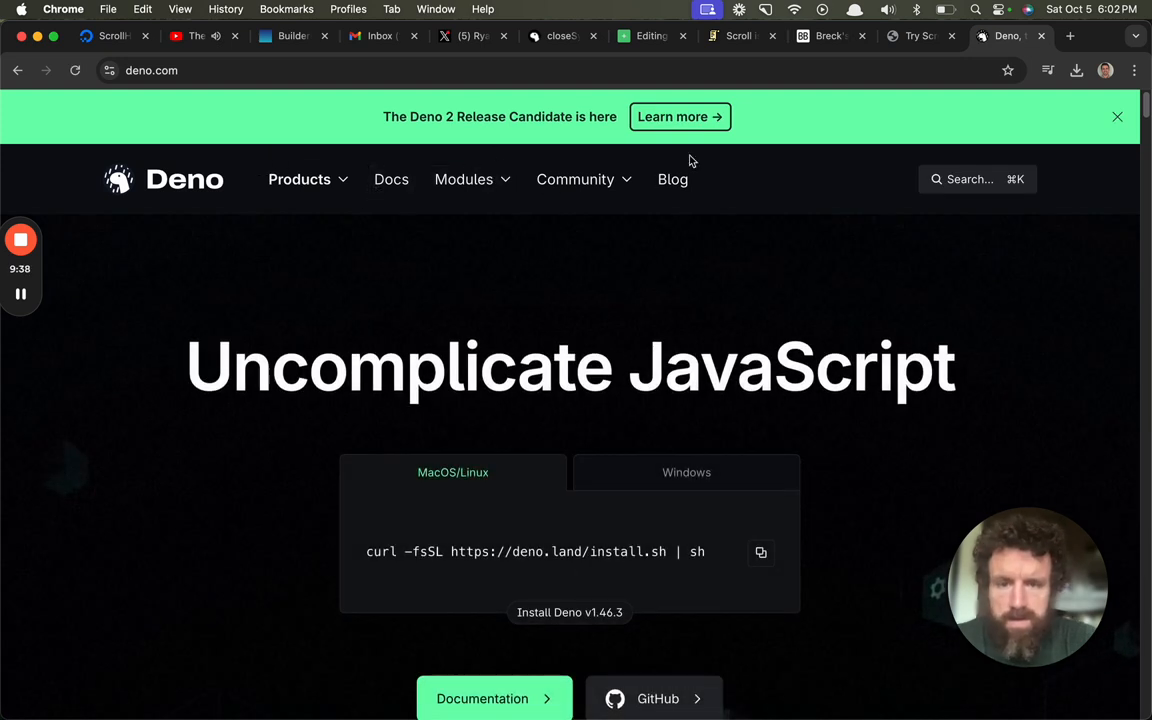
scroll(580, 270, down, 5)
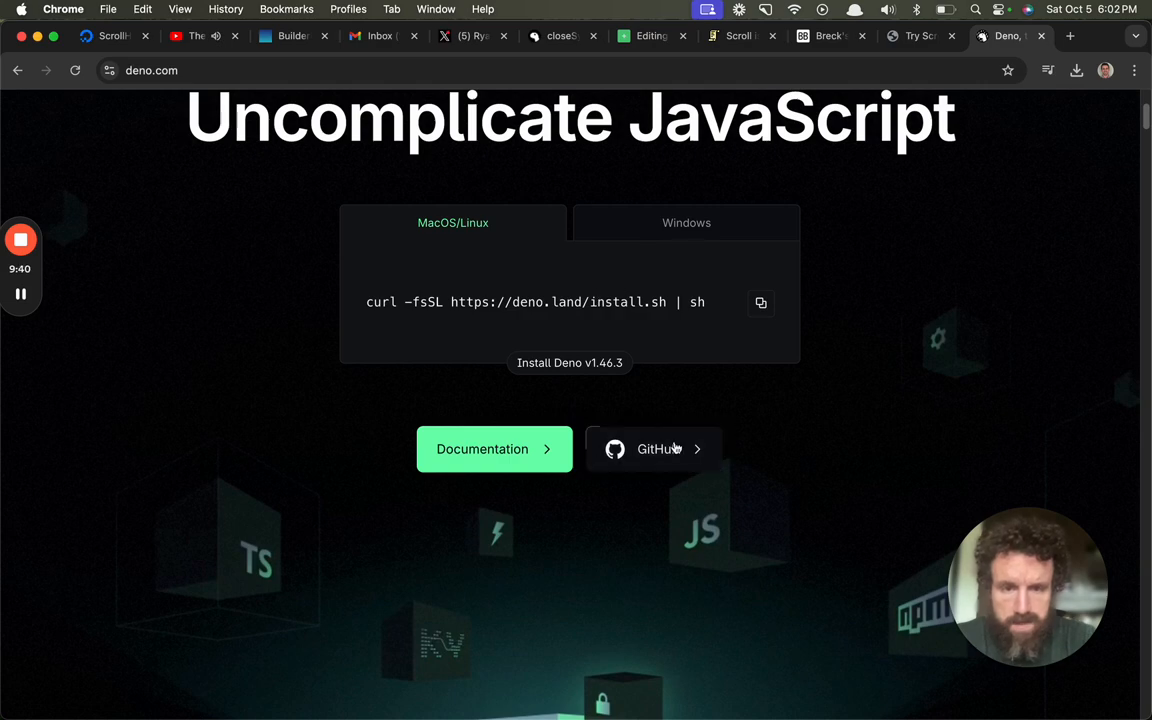
scroll(657, 257, down, 5)
scroll(657, 257, down, 8)
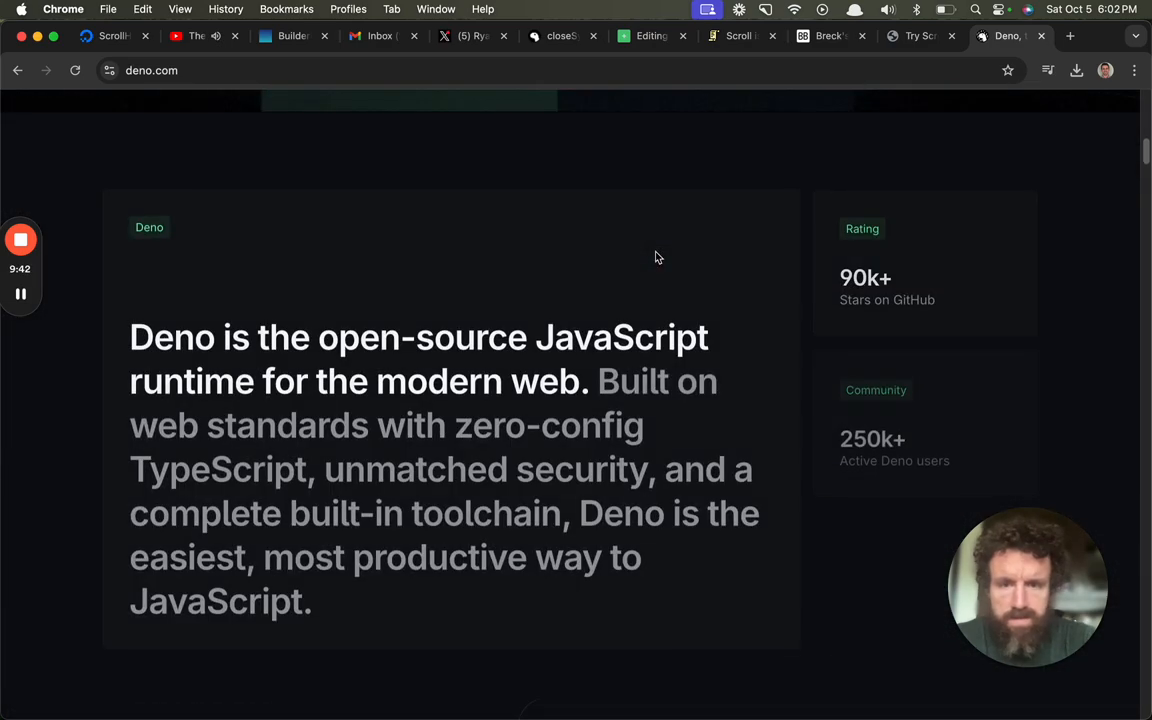
scroll(606, 206, down, 5)
scroll(606, 206, down, 5)
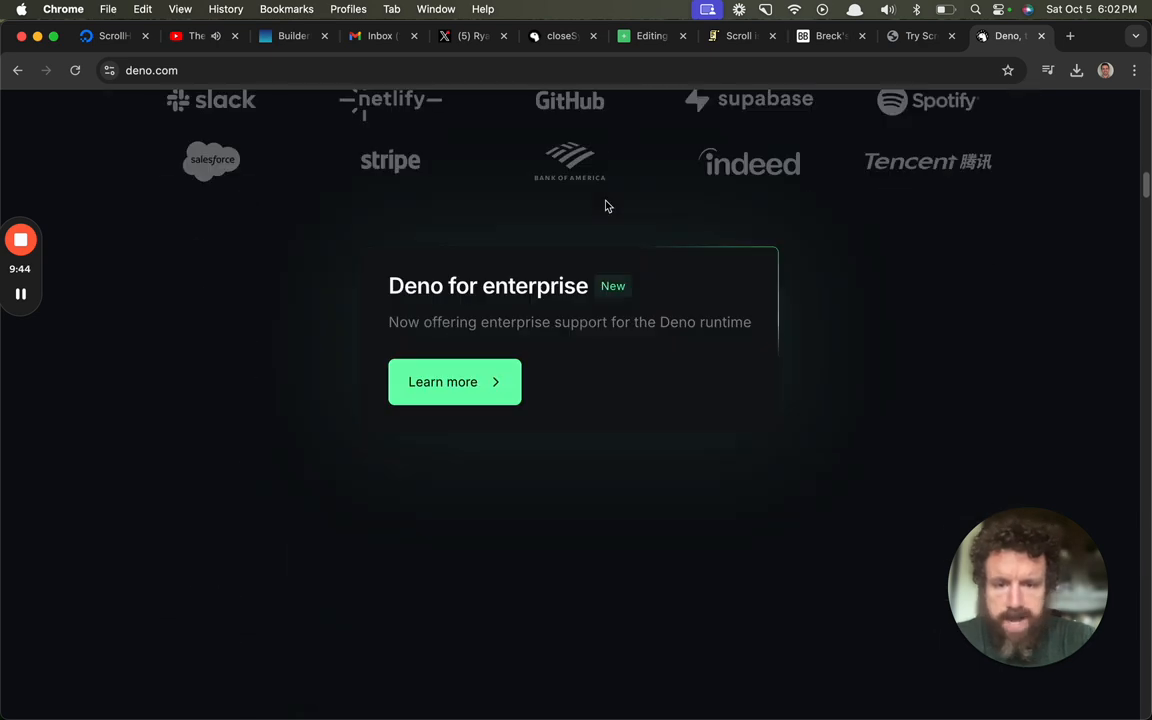
scroll(606, 206, down, 6)
scroll(606, 206, down, 3)
scroll(606, 206, down, 4)
scroll(606, 203, down, 8)
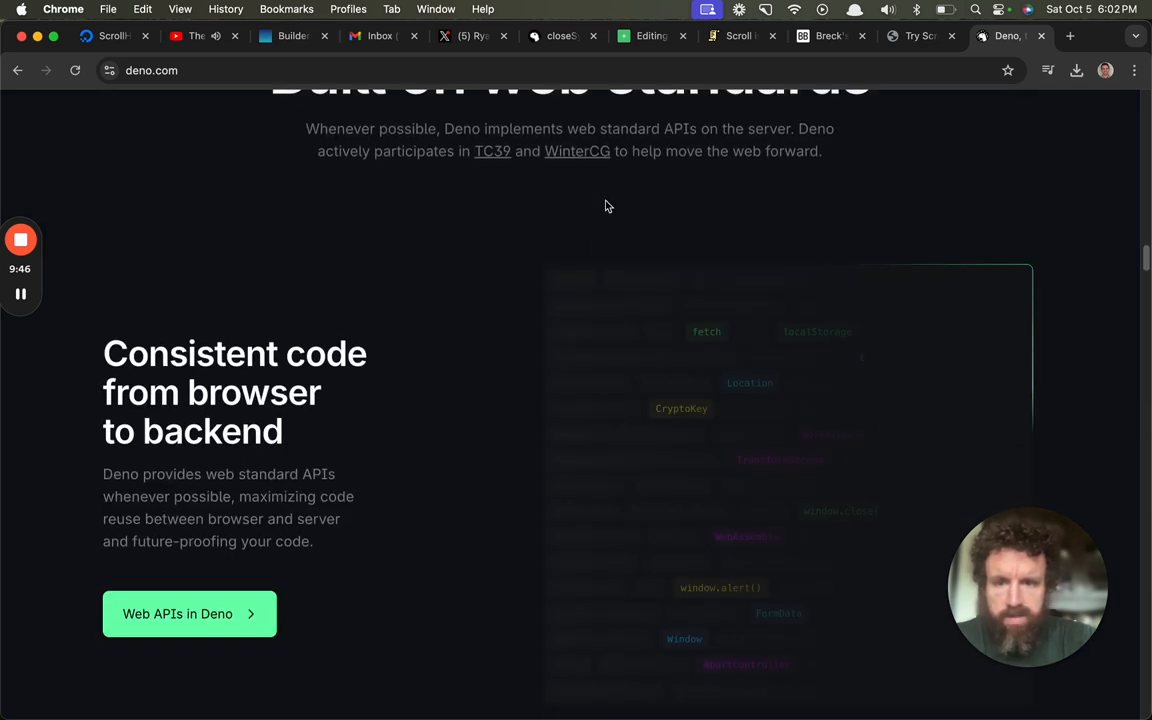
scroll(606, 203, down, 6)
scroll(606, 203, down, 8)
scroll(604, 206, down, 8)
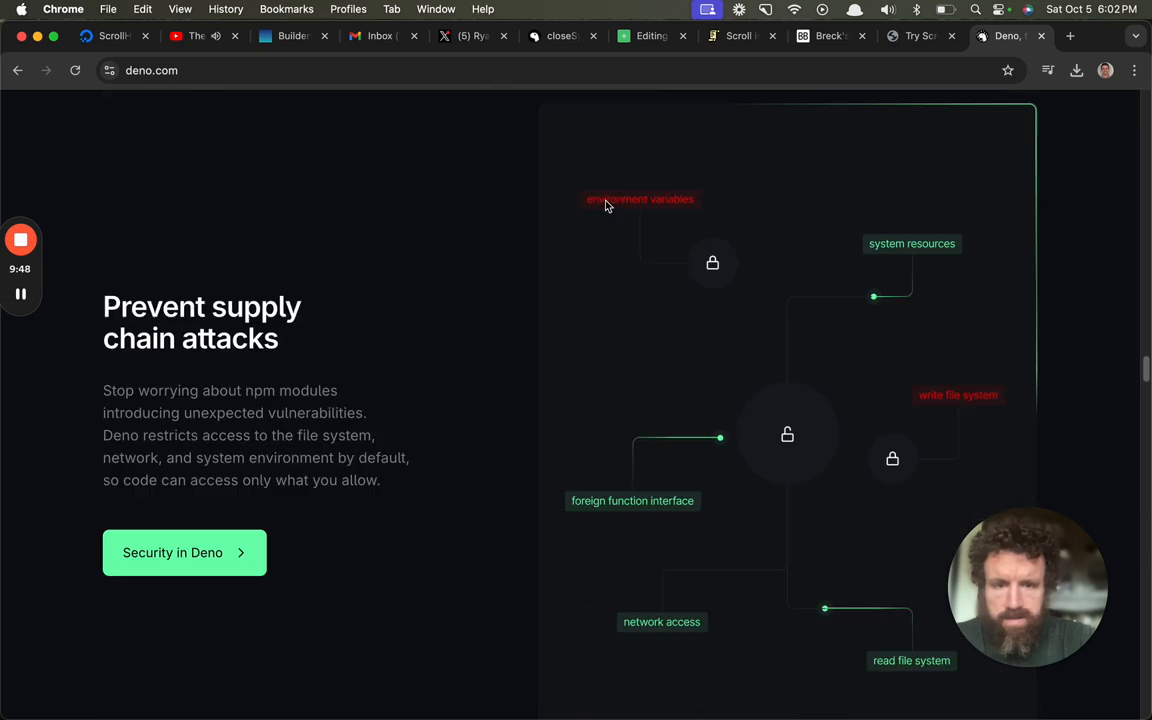
scroll(604, 206, down, 4)
scroll(604, 206, down, 8)
scroll(604, 206, down, 2)
scroll(606, 206, down, 10)
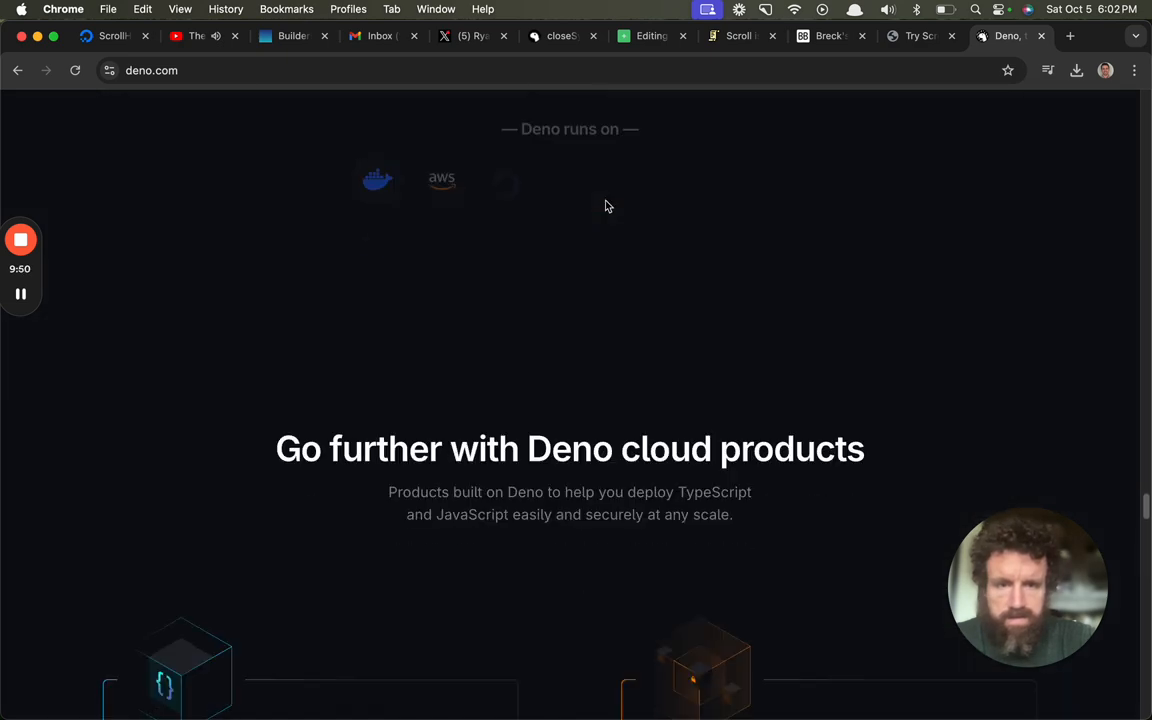
scroll(606, 206, down, 5)
scroll(606, 206, down, 8)
scroll(606, 206, down, 6)
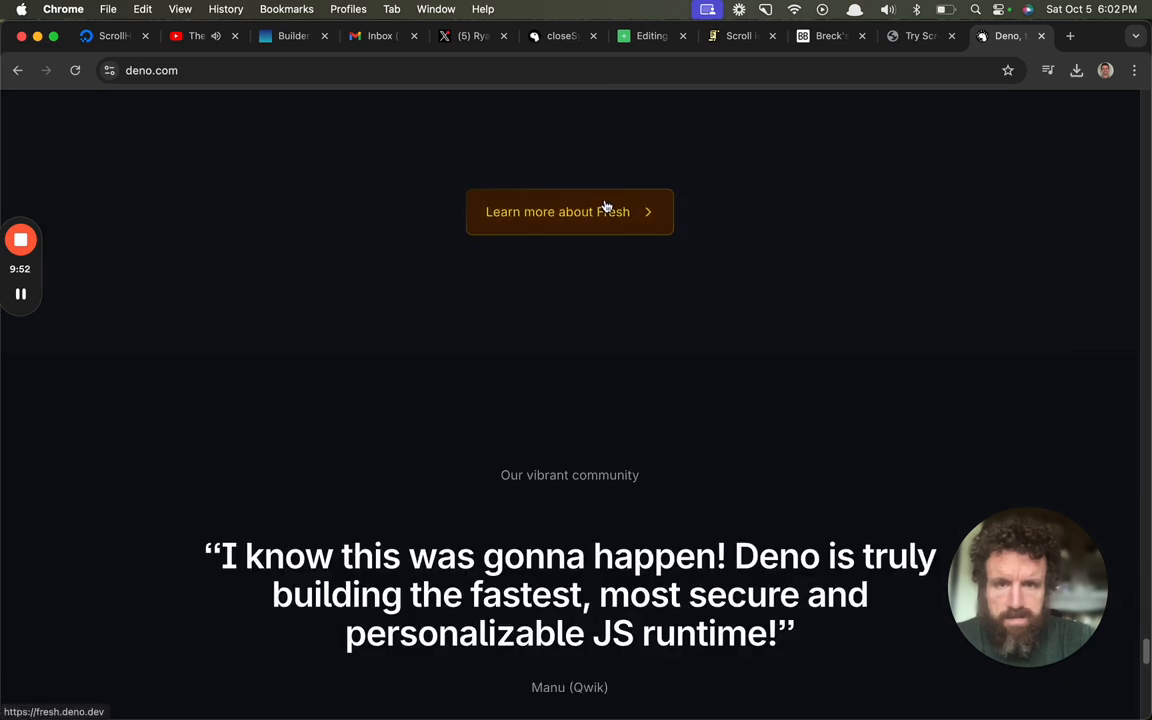
scroll(606, 206, down, 10)
scroll(606, 206, down, 3)
scroll(606, 206, up, 3)
scroll(604, 206, down, 4)
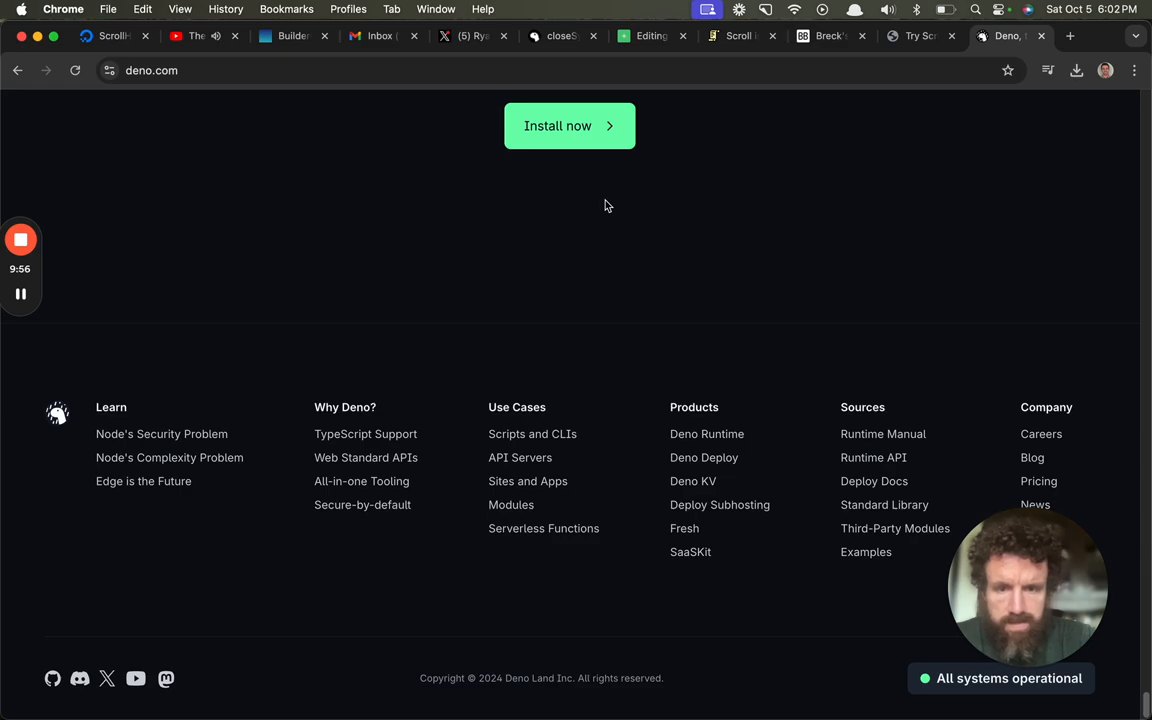
scroll(604, 203, up, 8)
scroll(604, 203, up, 8)
scroll(580, 190, up, 8)
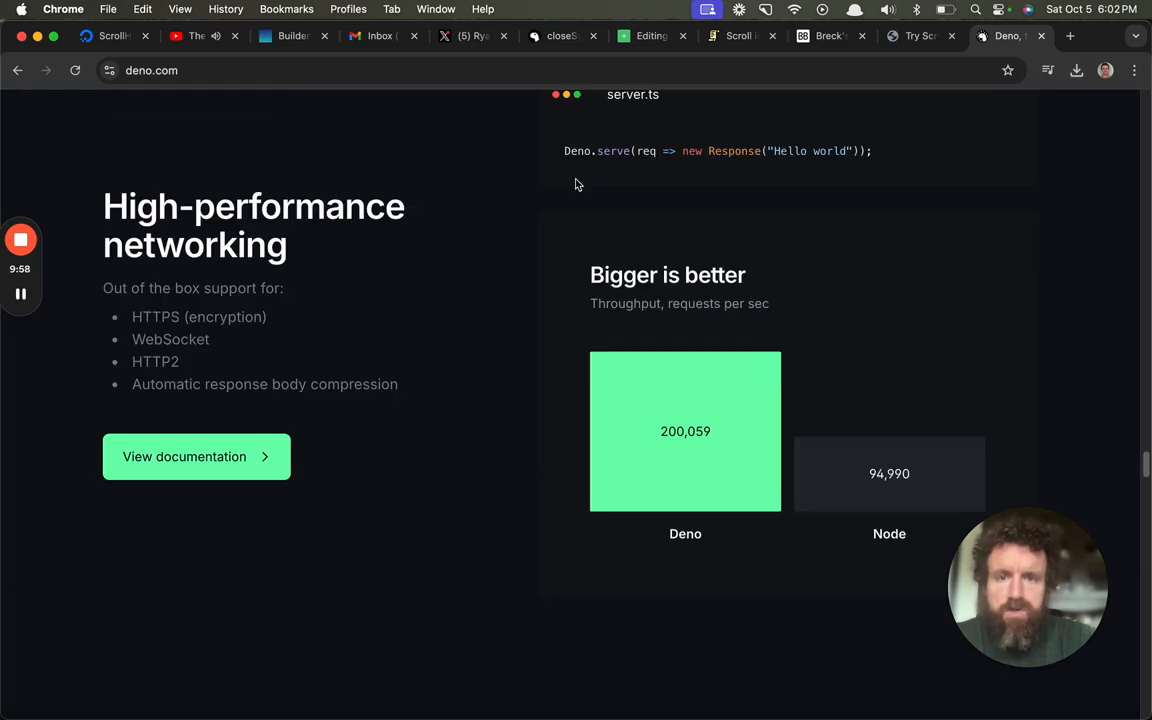
scroll(572, 184, up, 6)
scroll(534, 156, up, 10)
scroll(520, 180, up, 8)
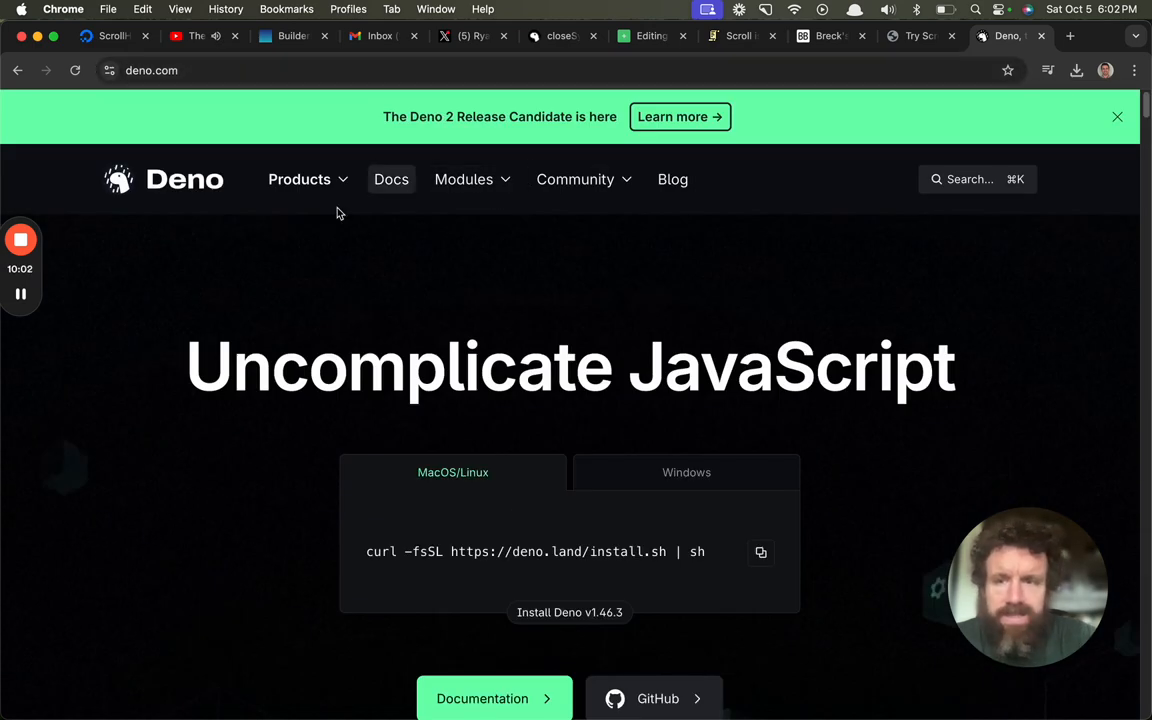
From PLDB's Top 1,000 list, try the JavaScript playground with 'deno' in its address.
click(18, 70)
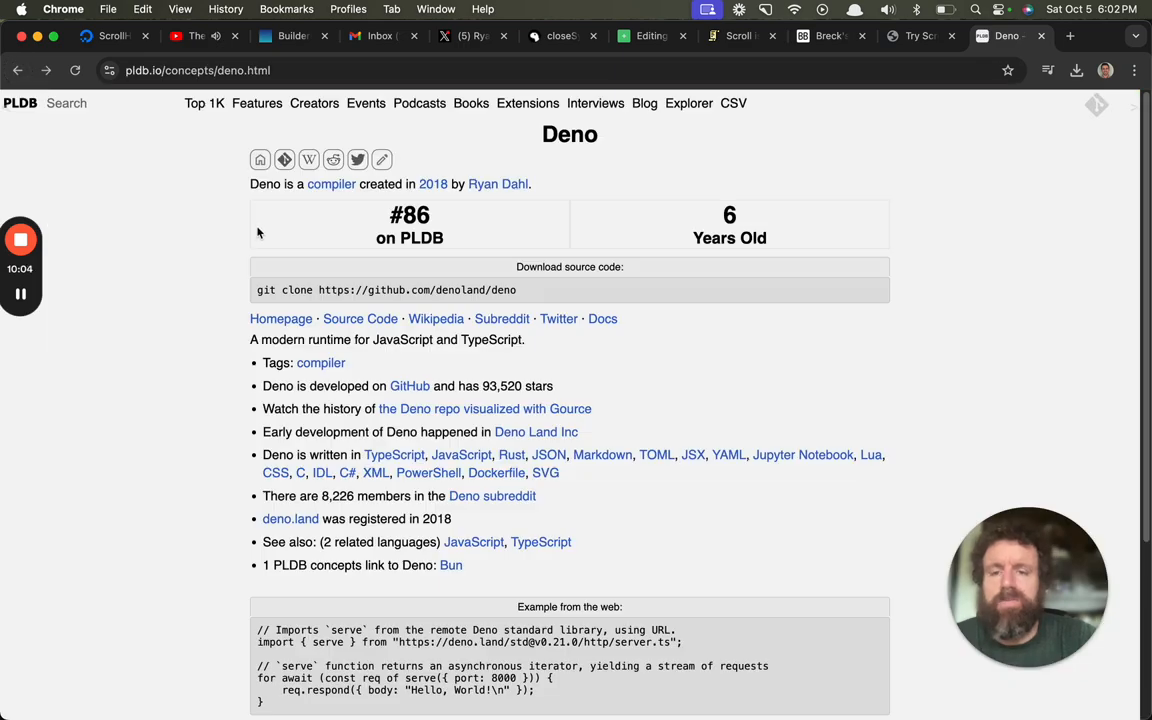
click(204, 103)
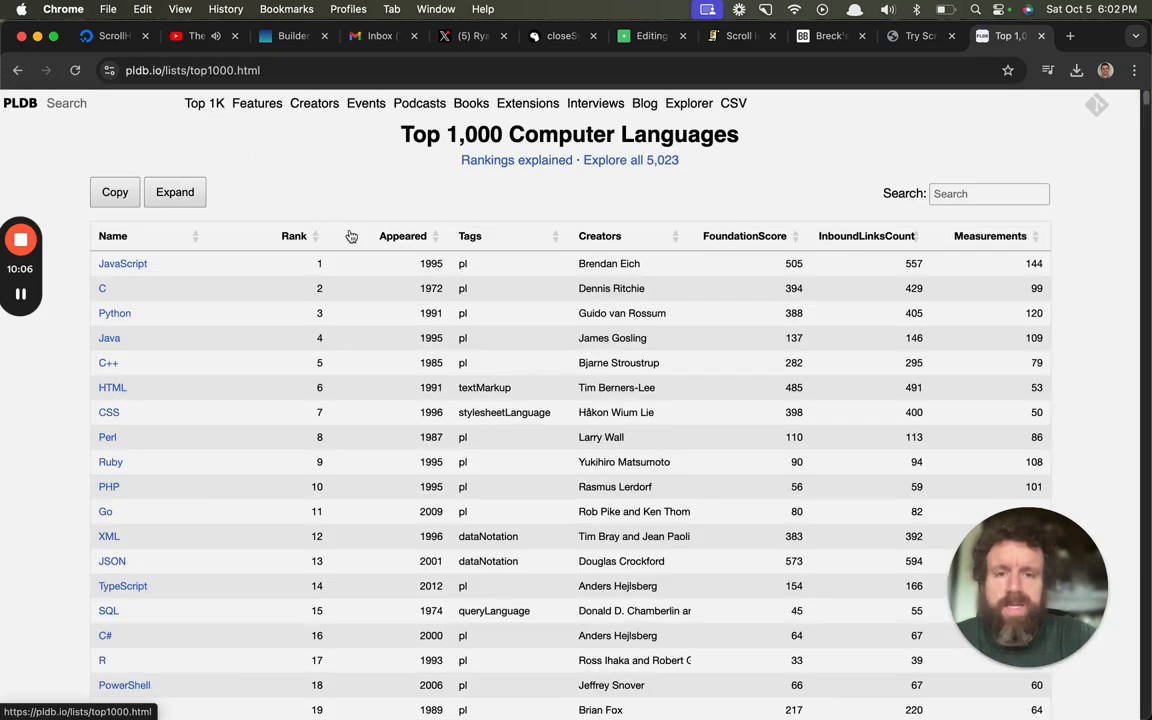
click(122, 263)
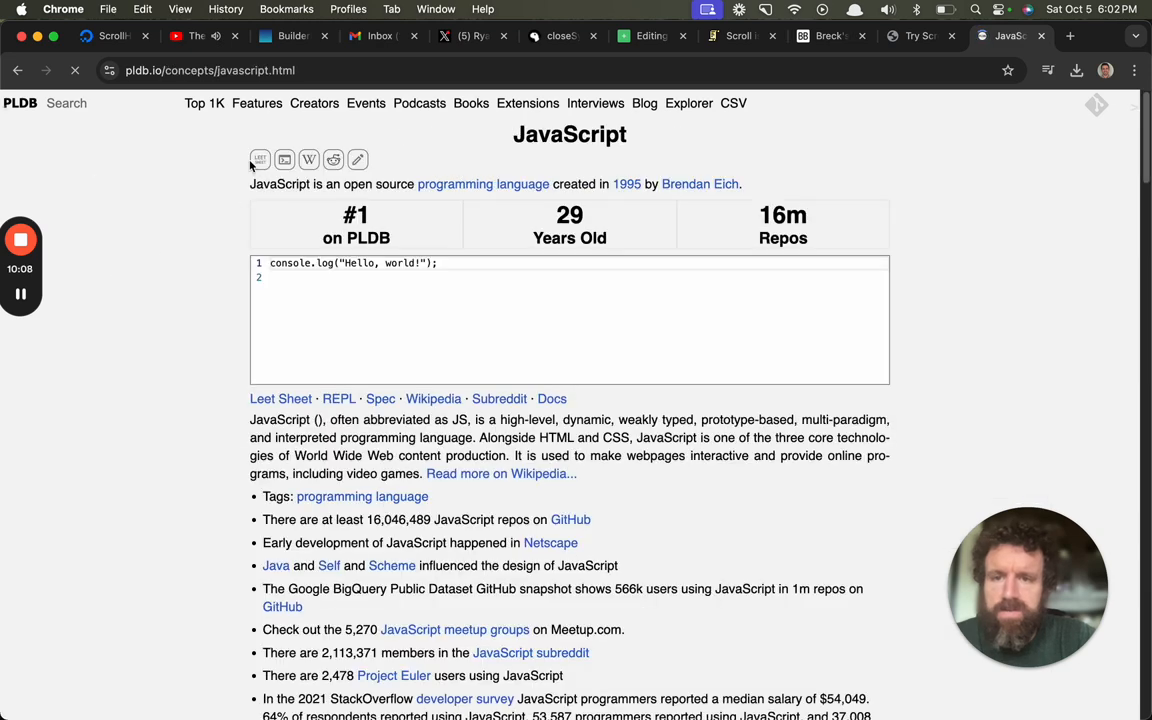
click(262, 160)
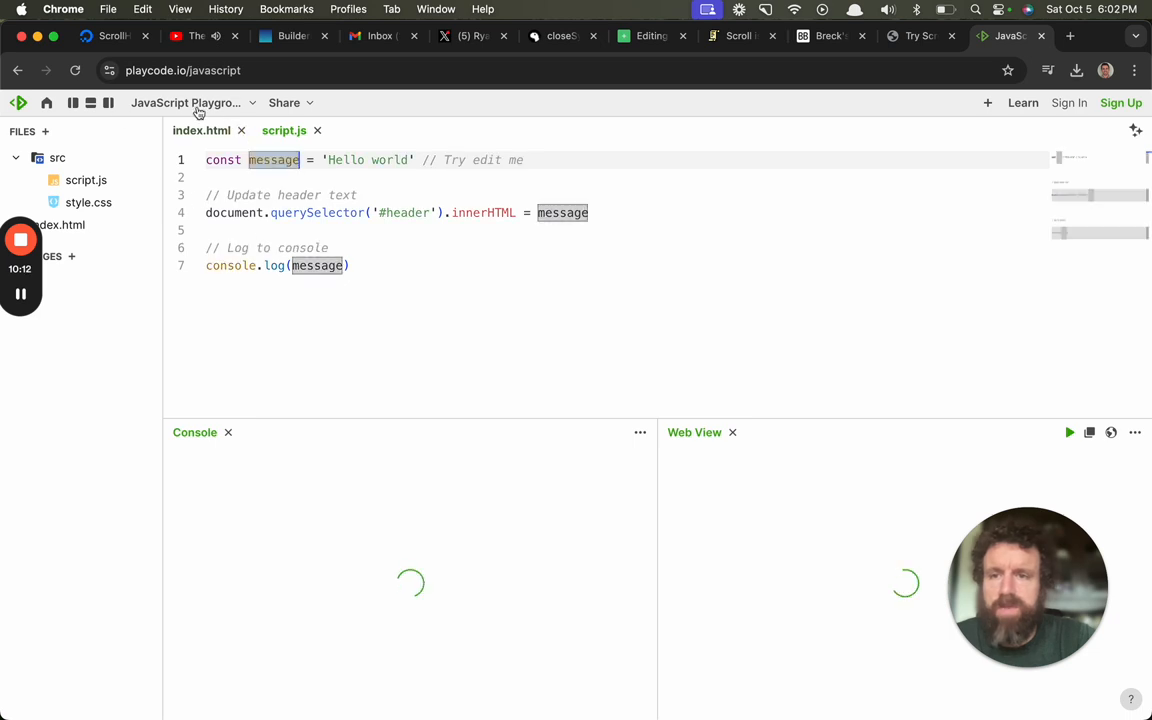
click(183, 70)
double_click(215, 70)
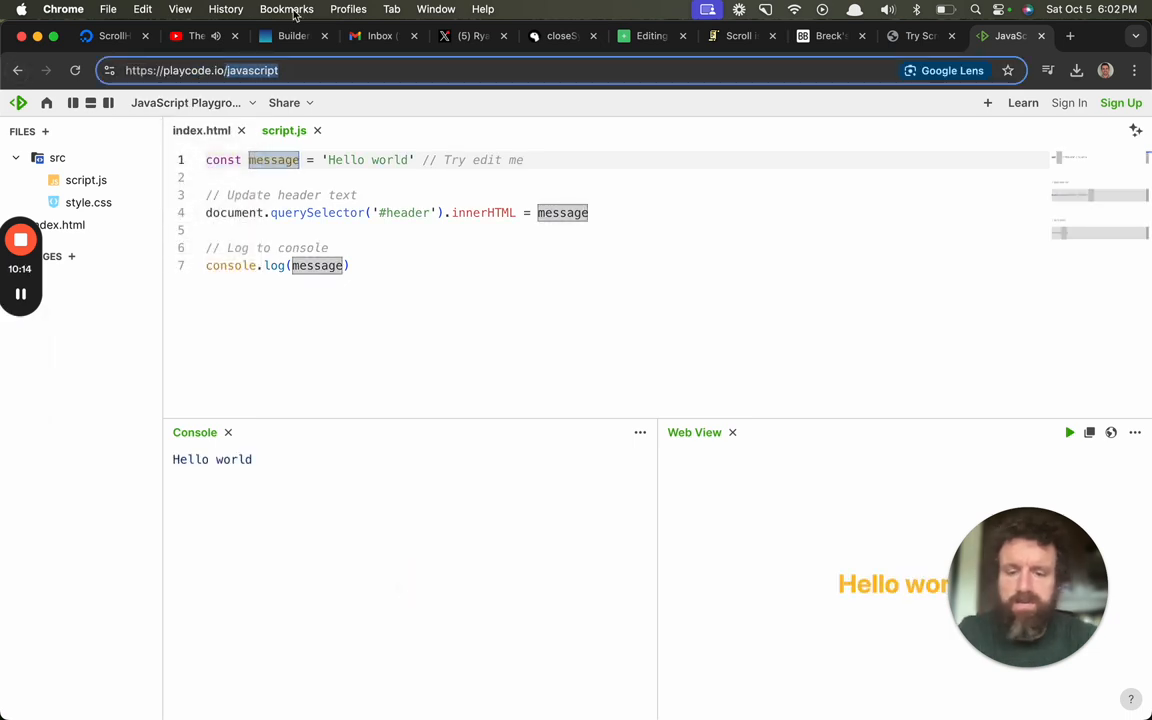
text(deno)
key(Return)
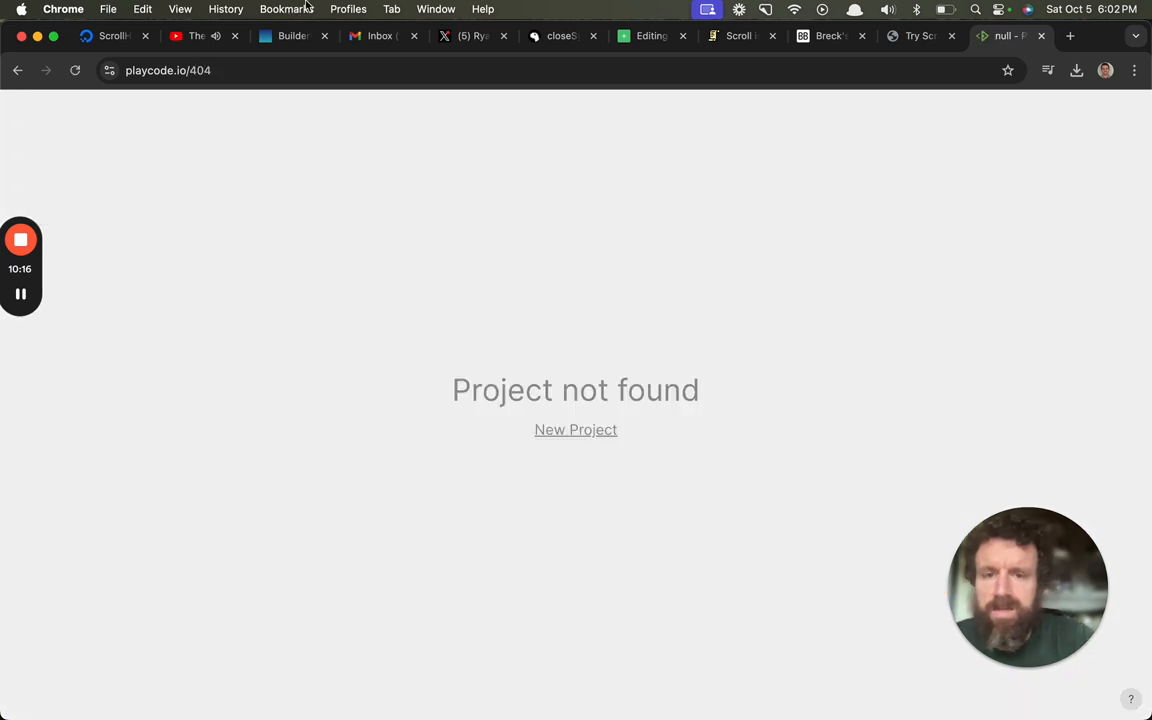
Try the Python playground the same way, swapping its language for 'deno'.
click(18, 70)
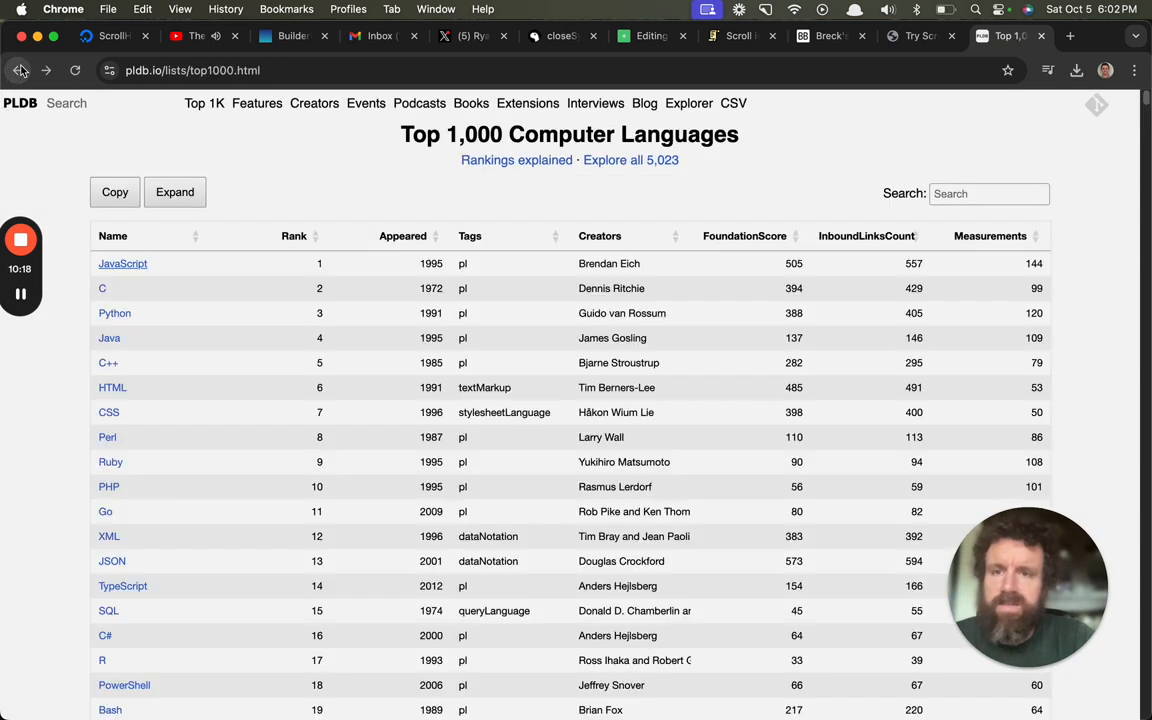
click(112, 313)
click(307, 161)
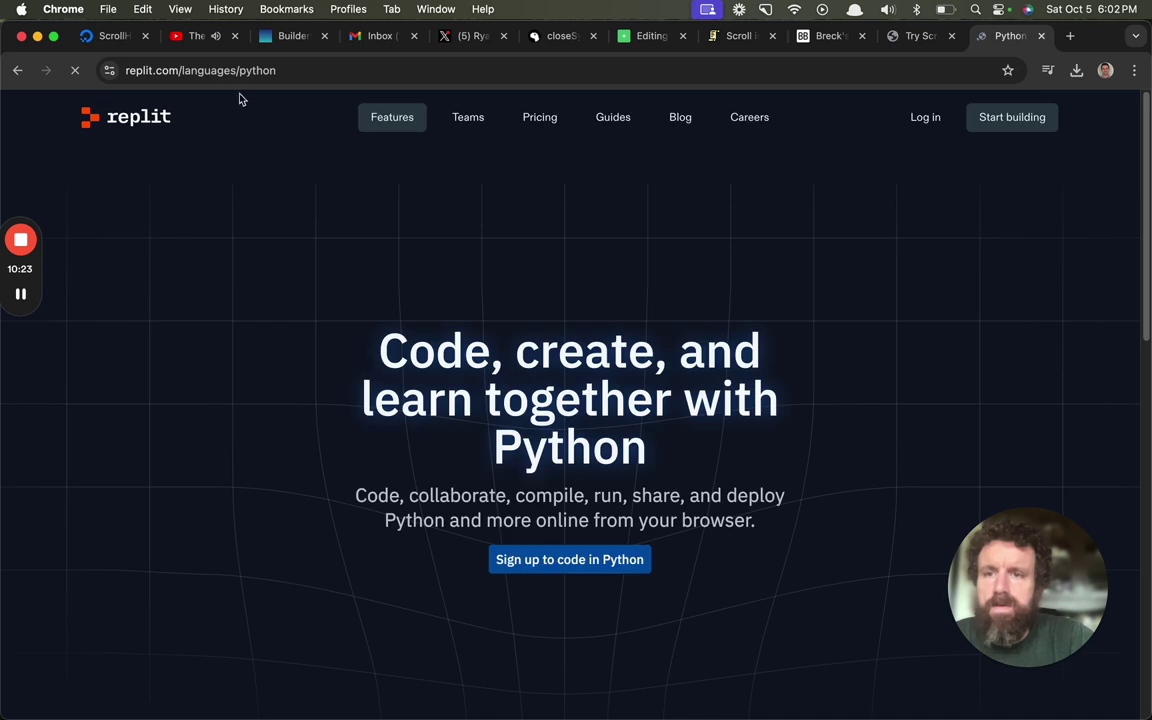
double_click(290, 70)
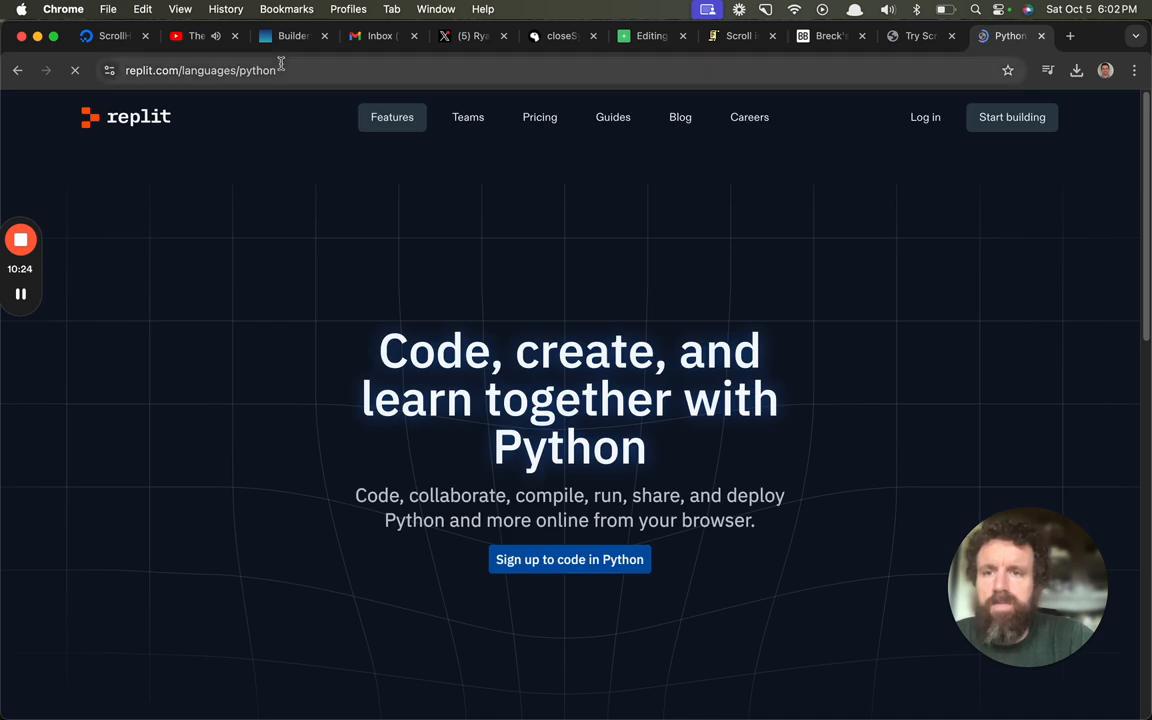
text(deno)
key(Return)
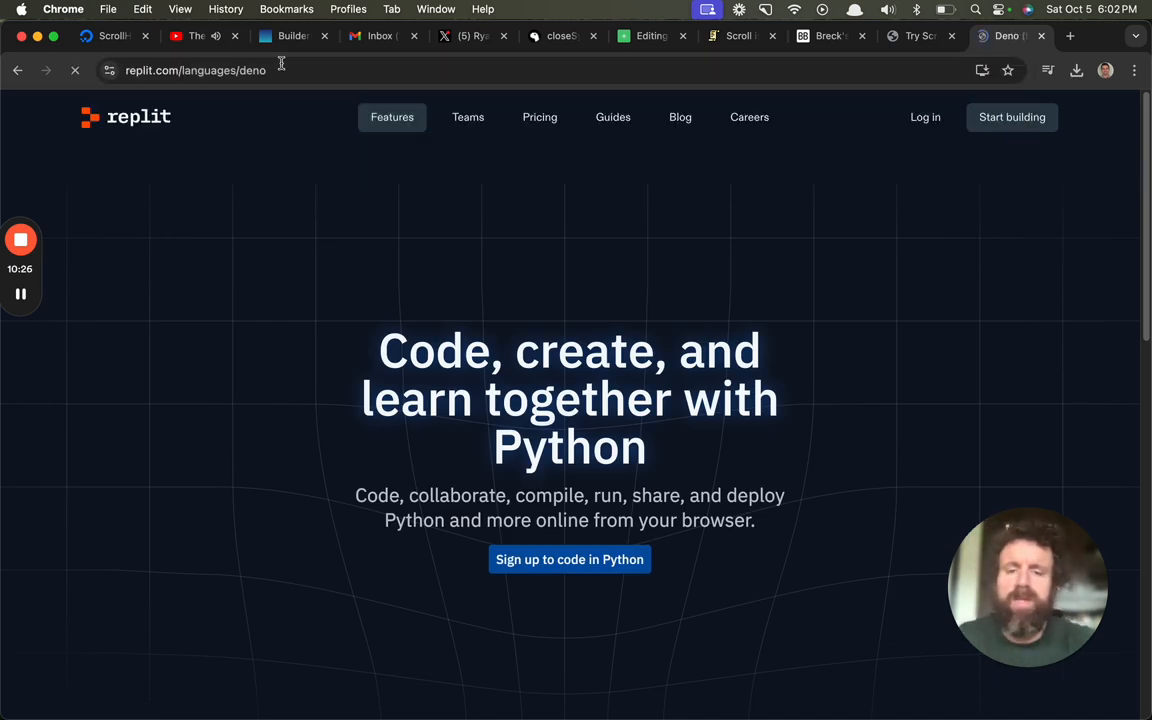
Go back to the list and launch PHP's Try It Online playground.
click(17, 70)
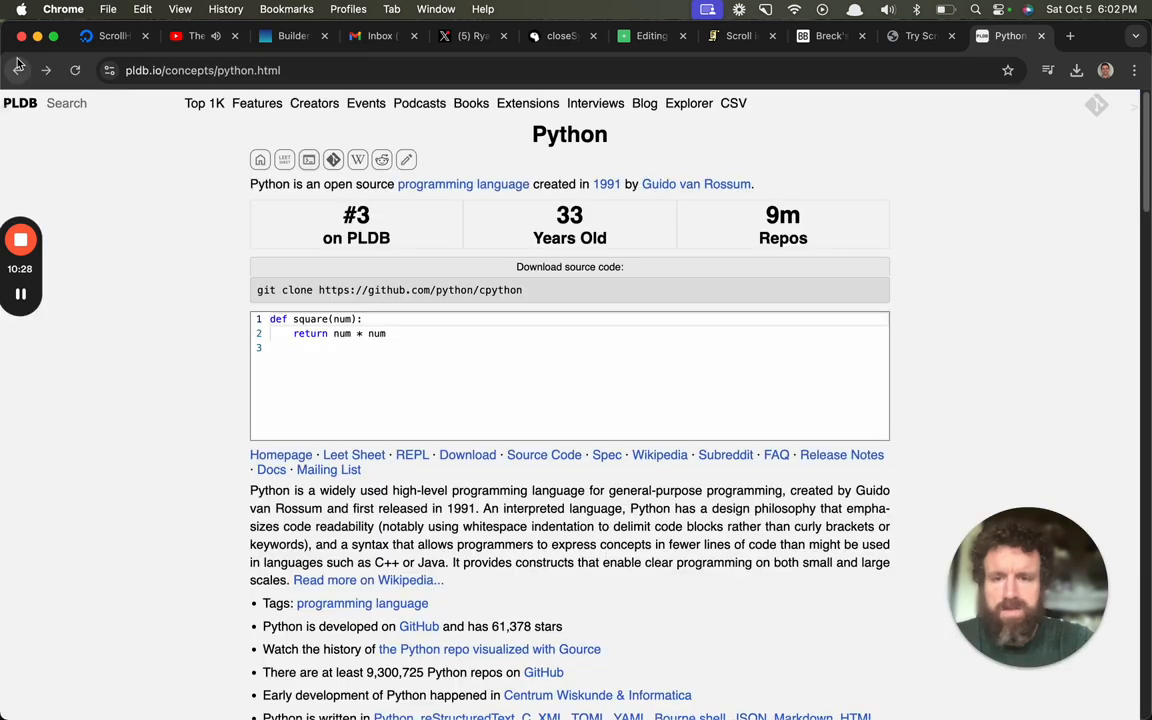
click(17, 70)
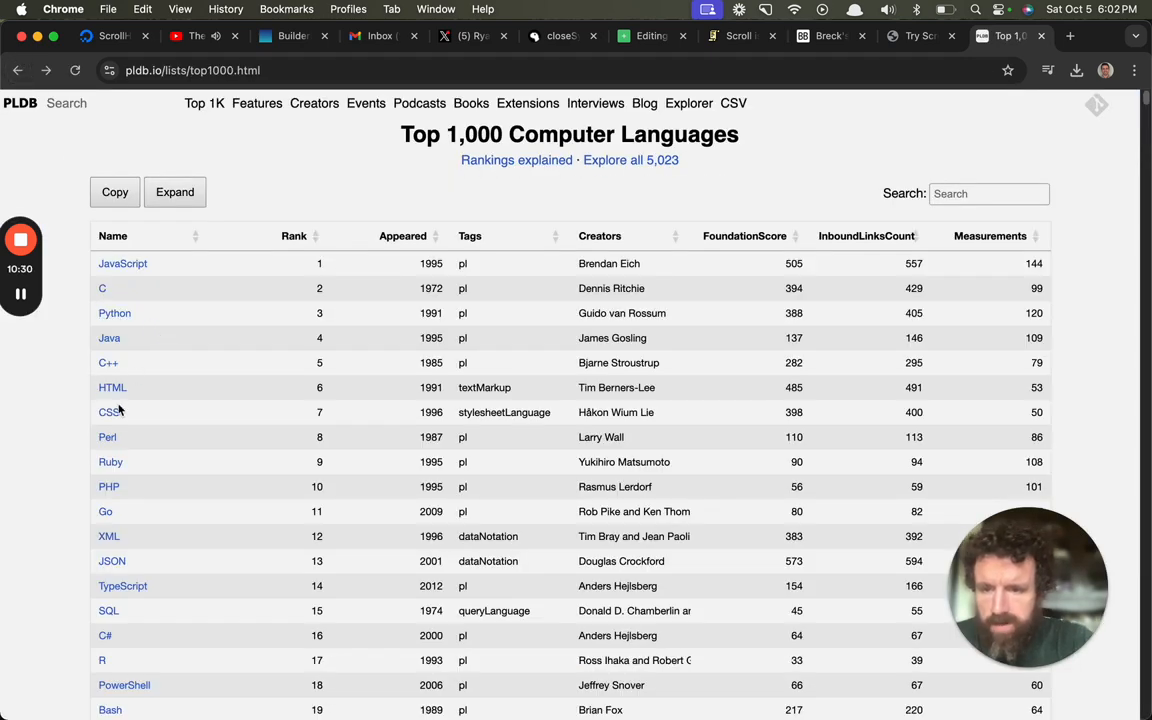
click(109, 486)
click(310, 160)
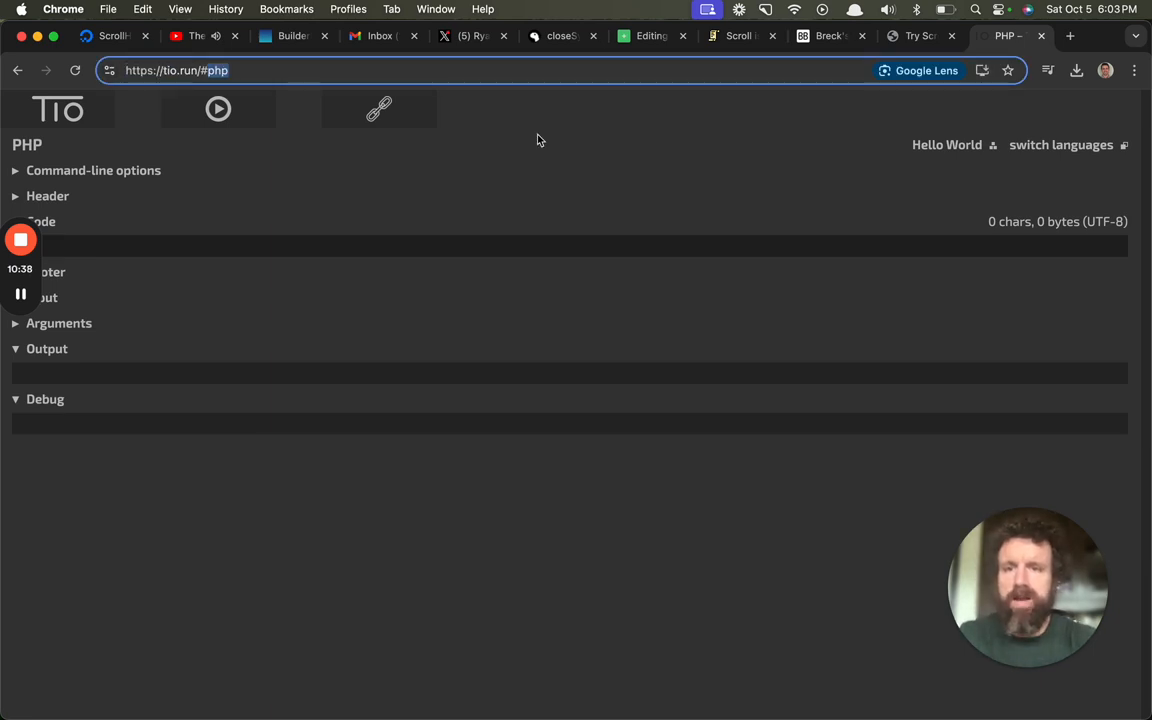
text(deno)
Load tio.run with 'deno' in place of 'php' and see the language-not-found error.
key(Return)
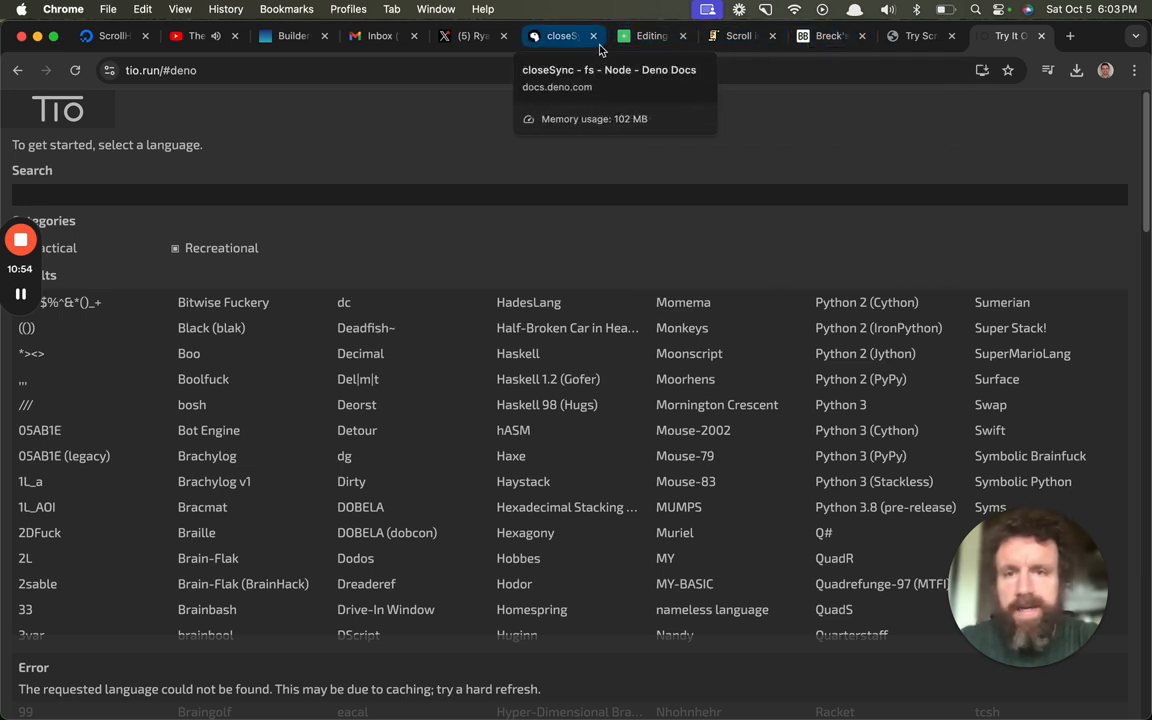
Switch via the closeSync tab to Ryan Dahl's X post about Deno's reference docs.
click(560, 36)
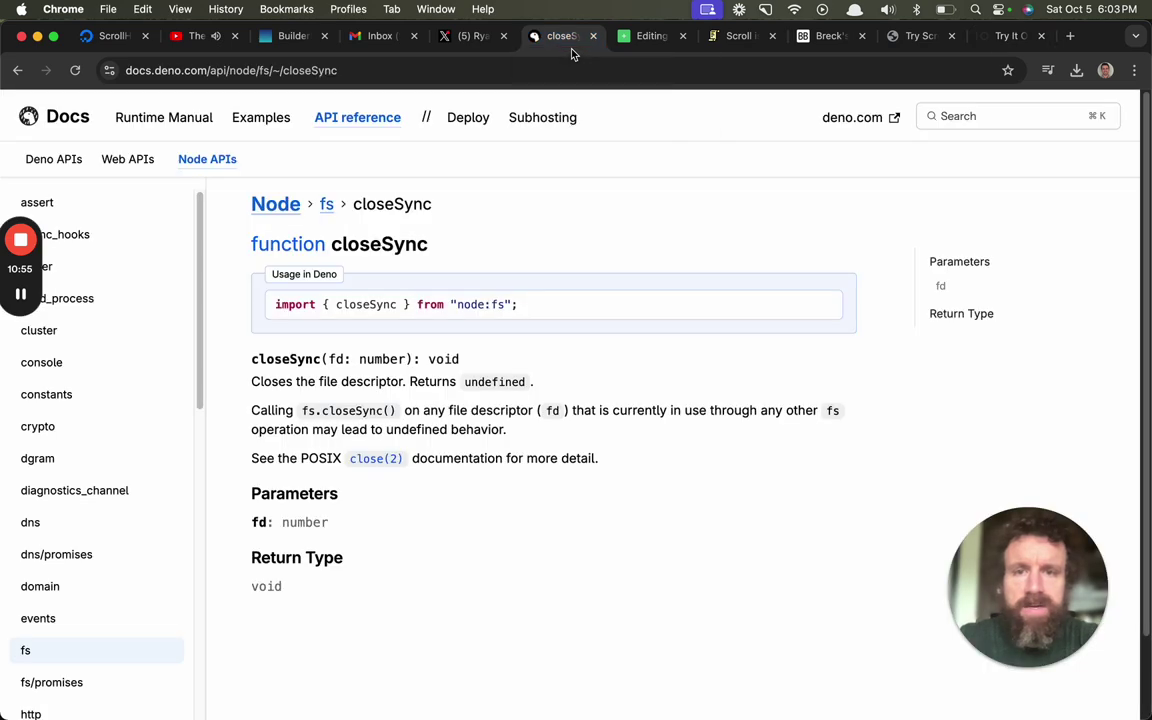
click(470, 36)
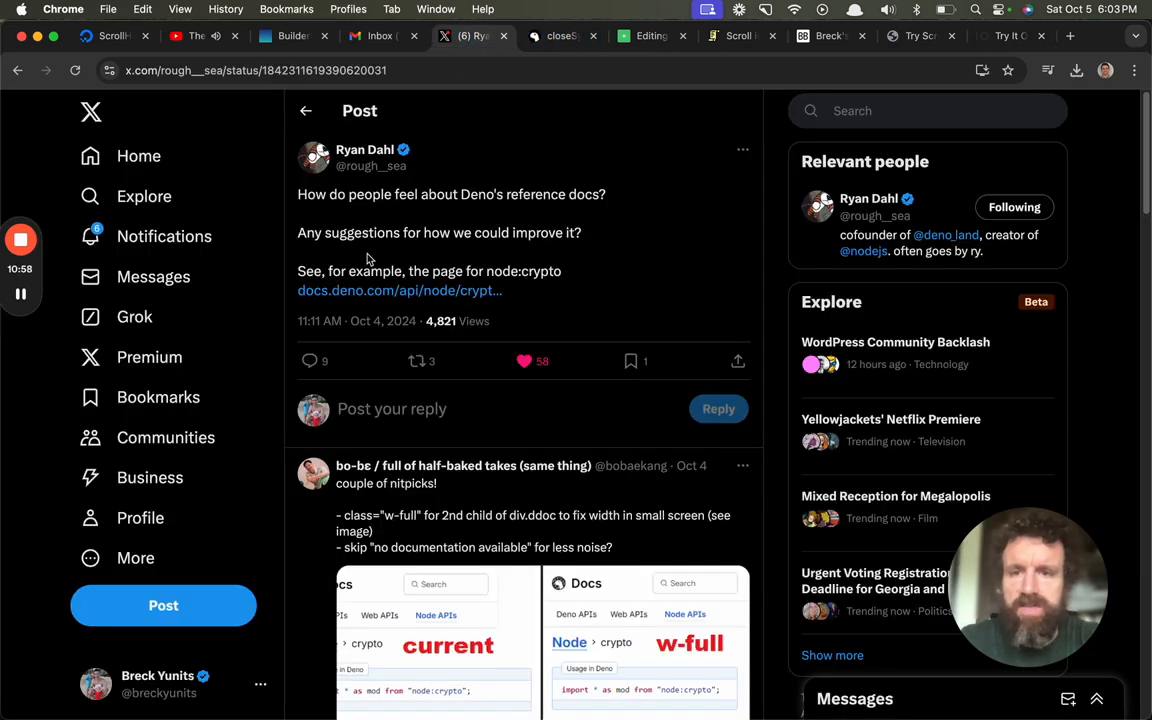